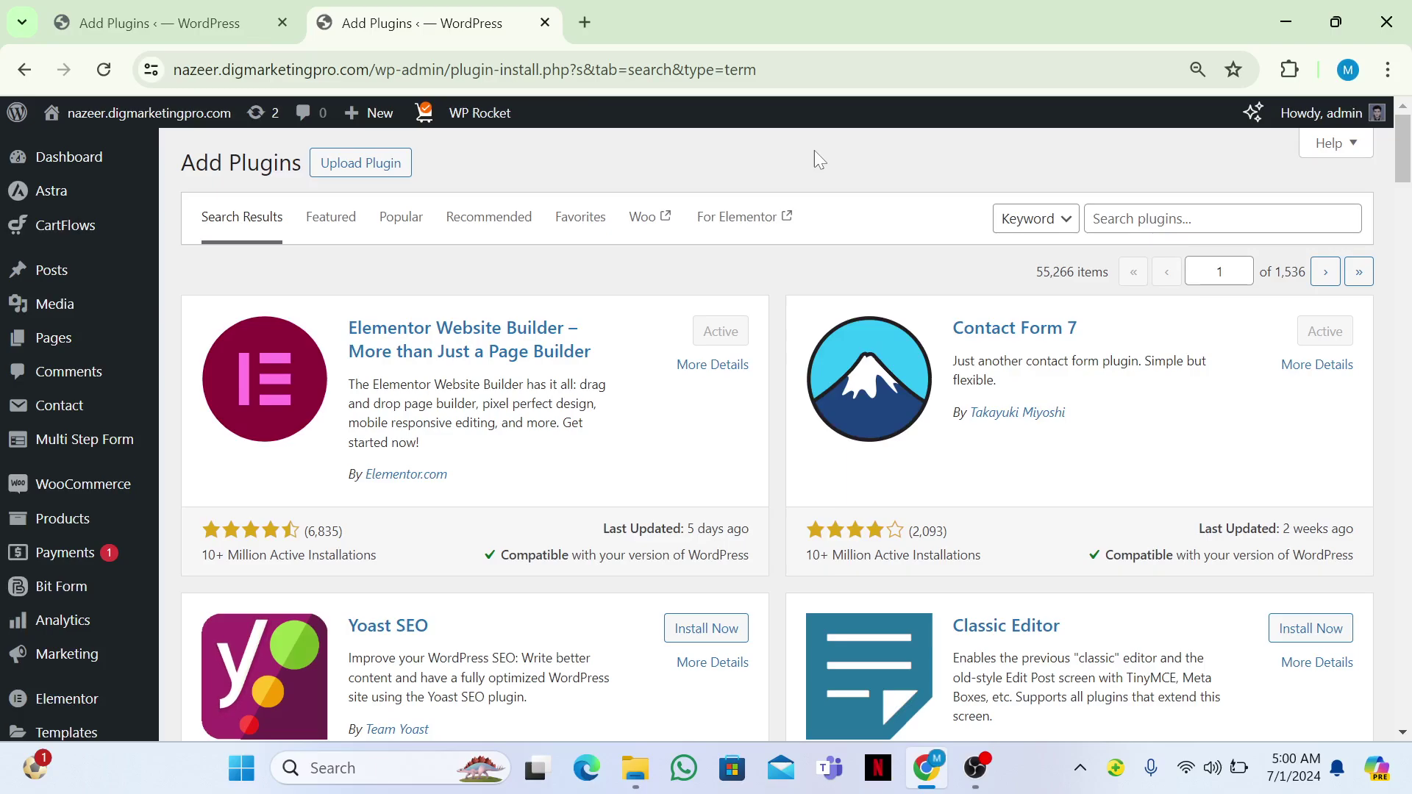
Search the plugin directory for 'multi step form', correcting the typo.
click(1095, 219)
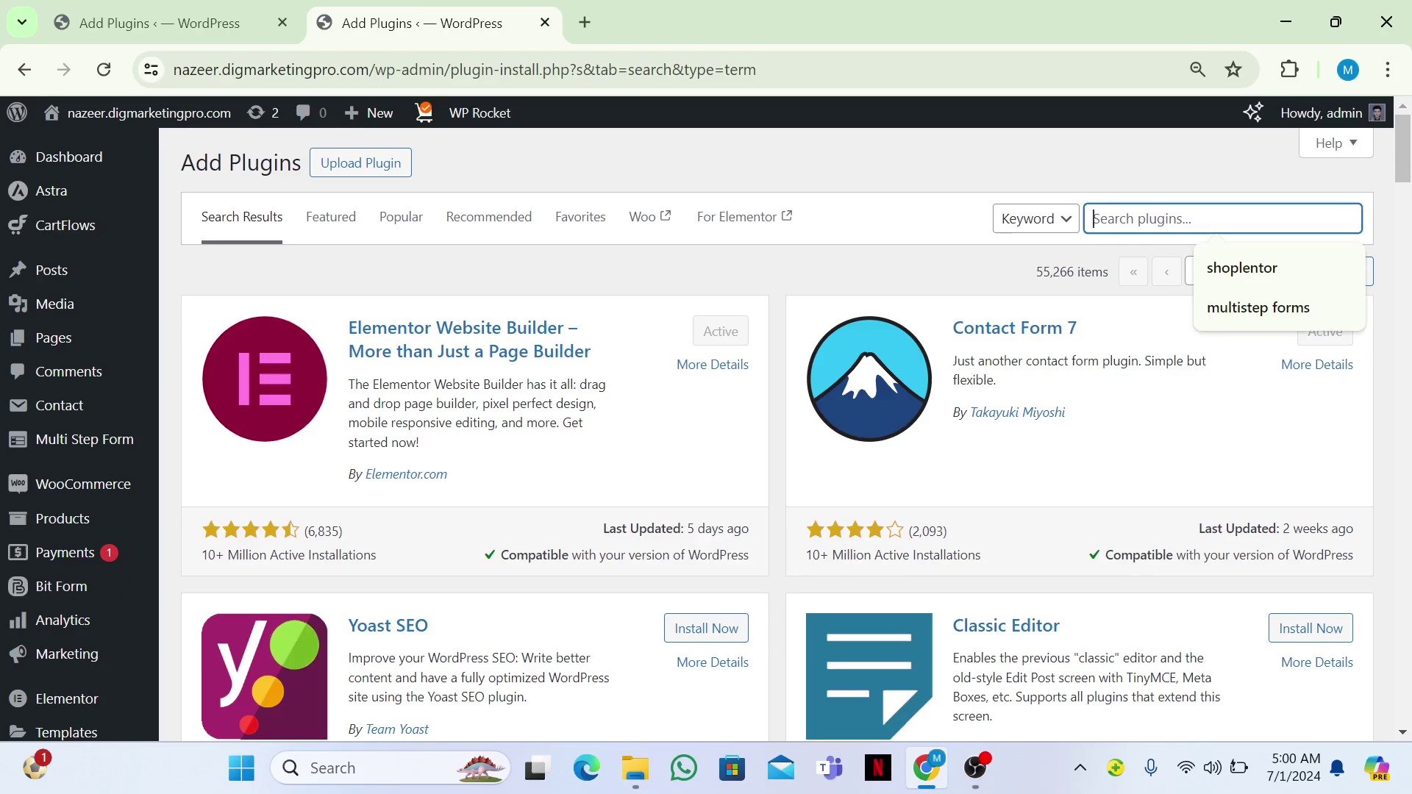
text(mutli)
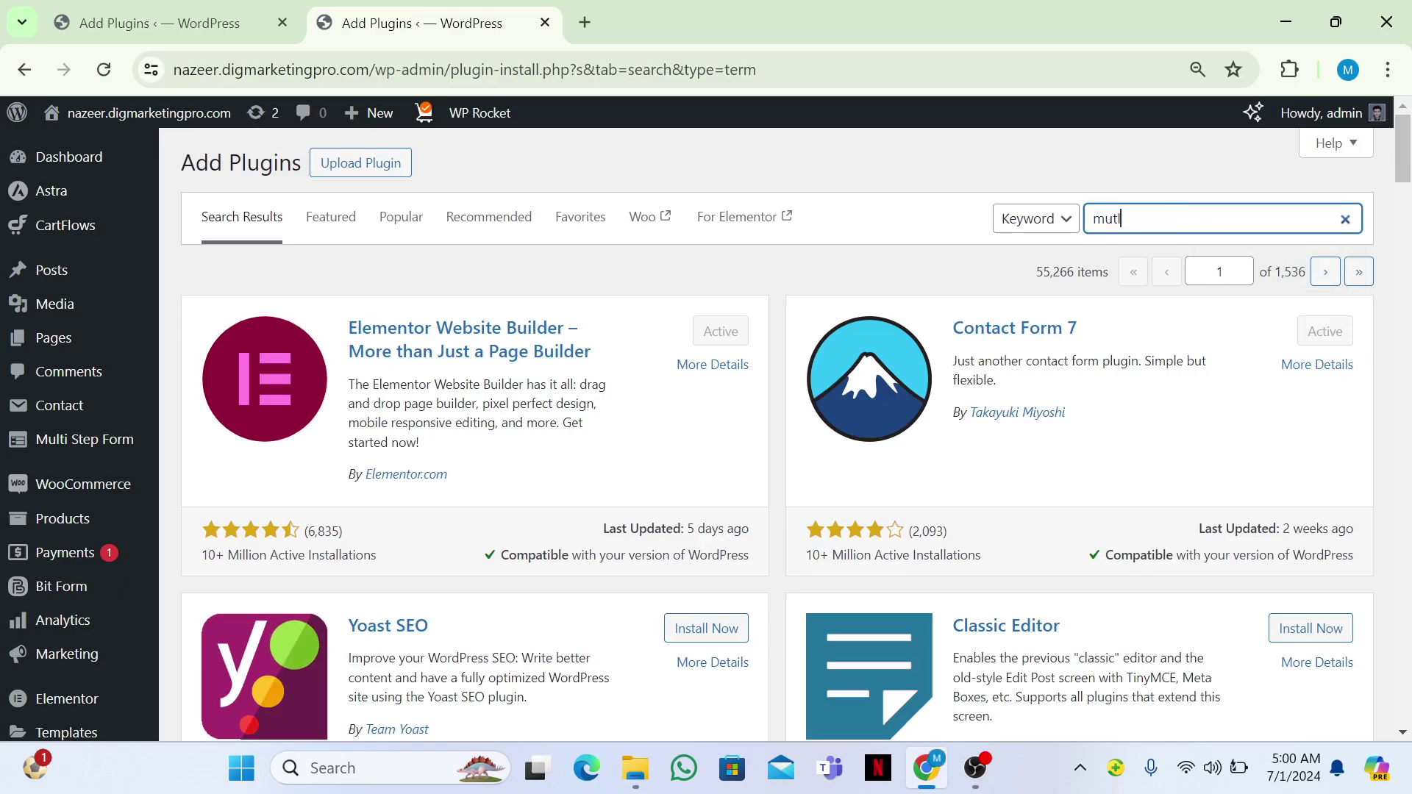
key(BackSpace)
key(BackSpace)
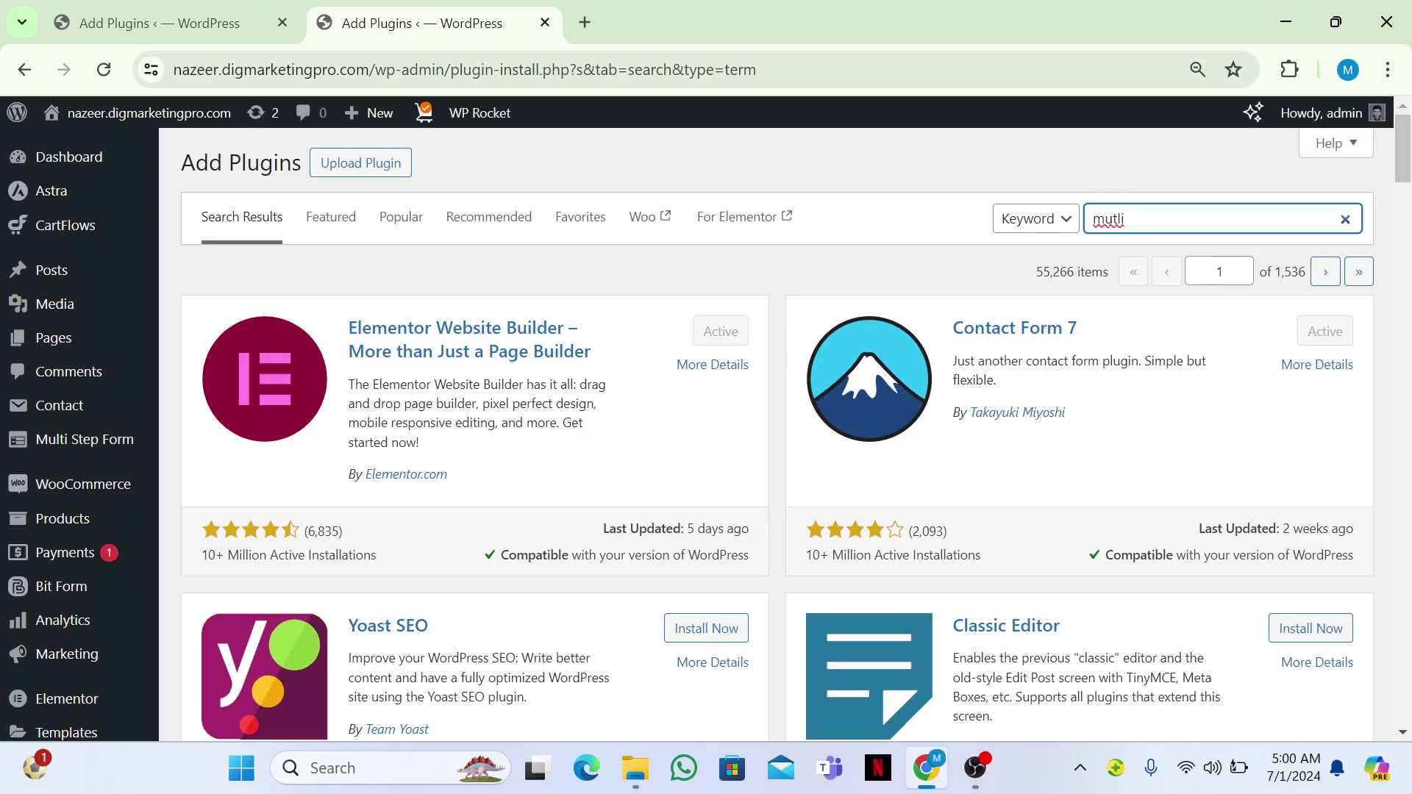
key(BackSpace)
text(lti st)
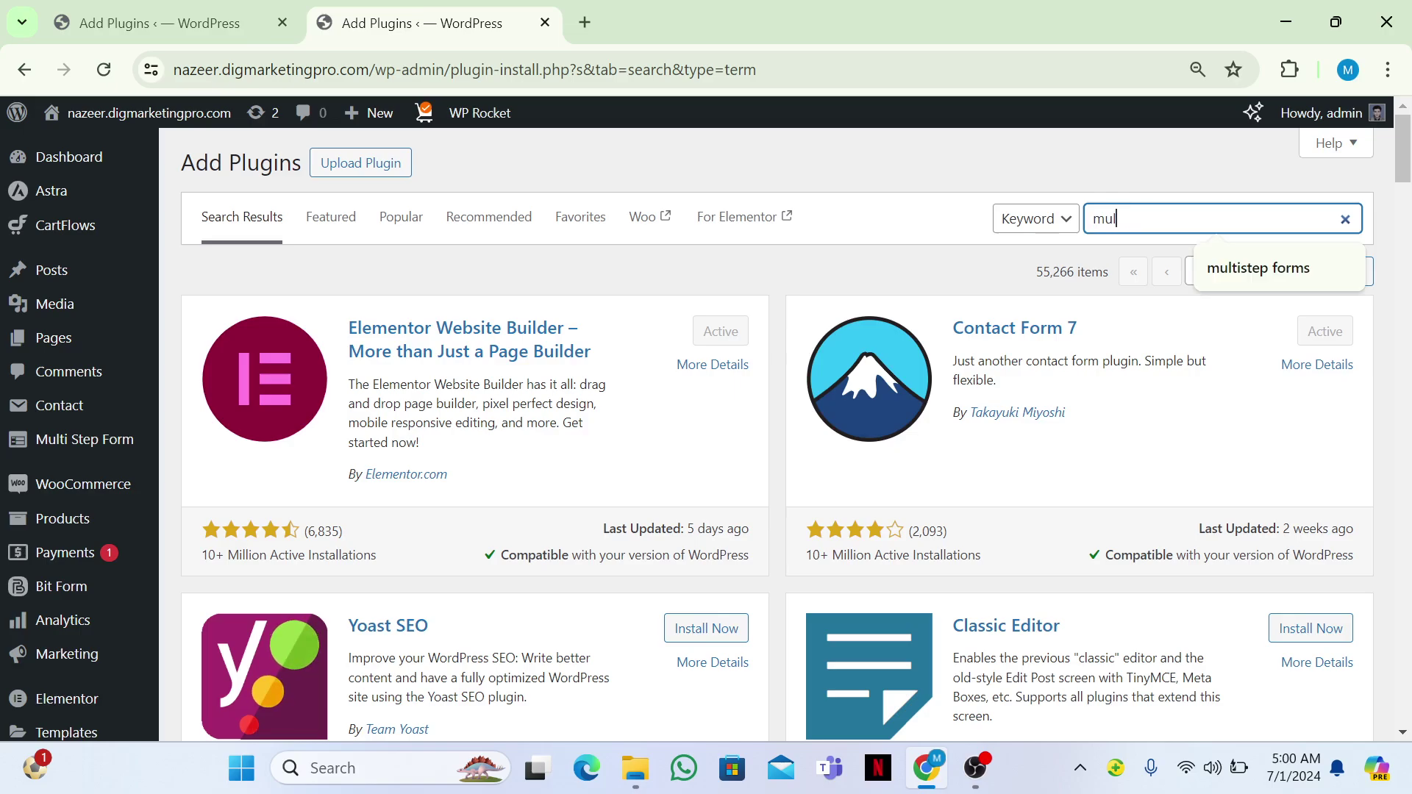
text(ep form)
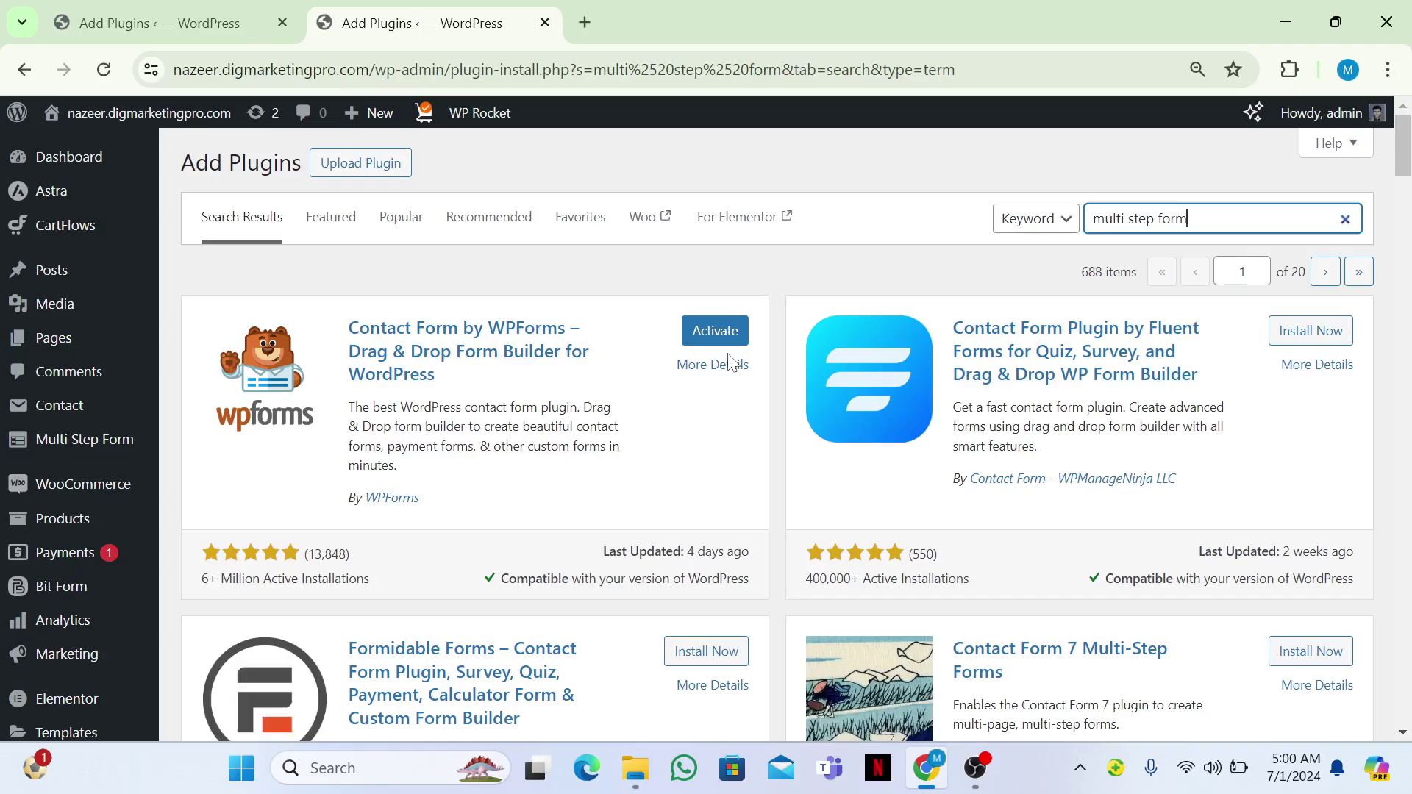
scroll(542, 466, down, 8)
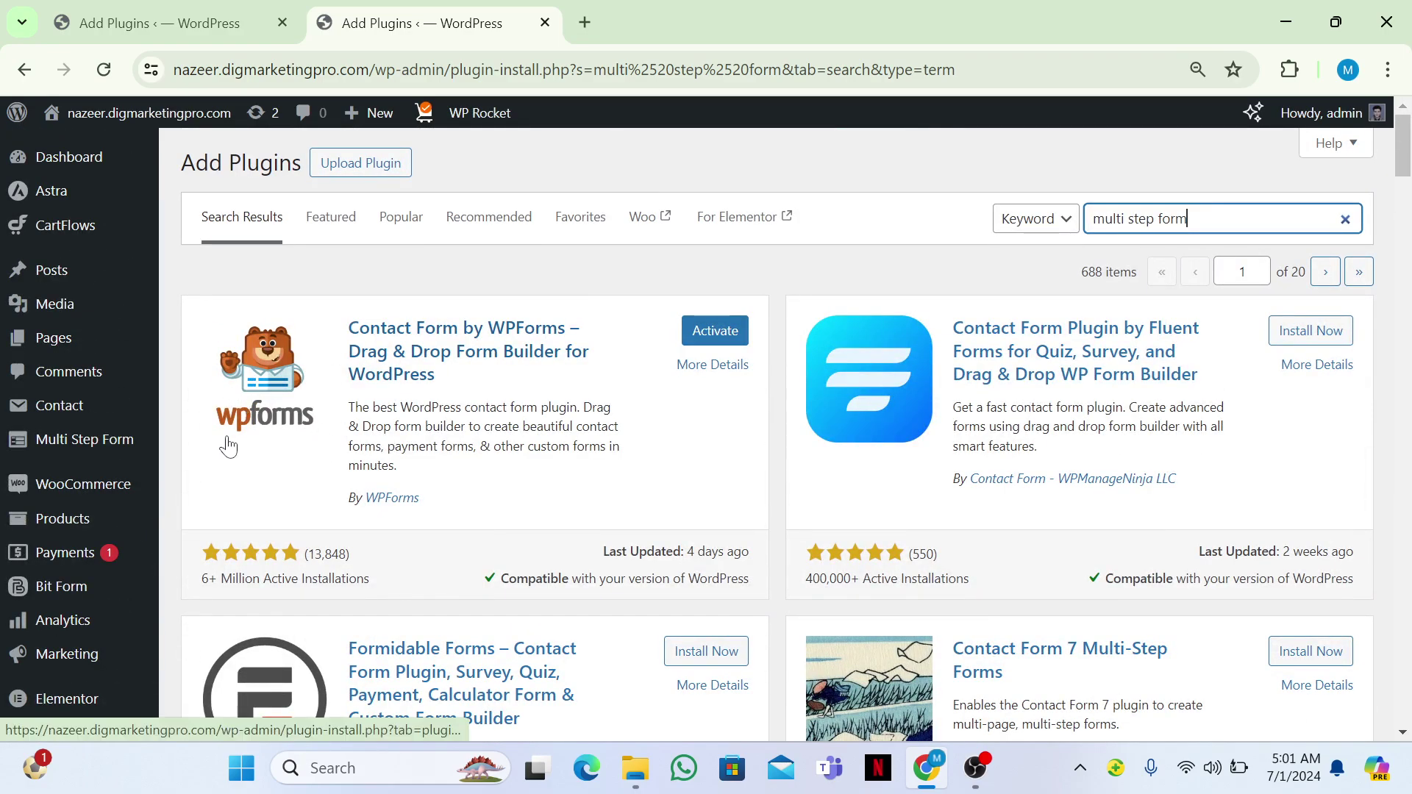
Open Multi Step Form > Add New in a new browser tab.
mouse_move(72, 457)
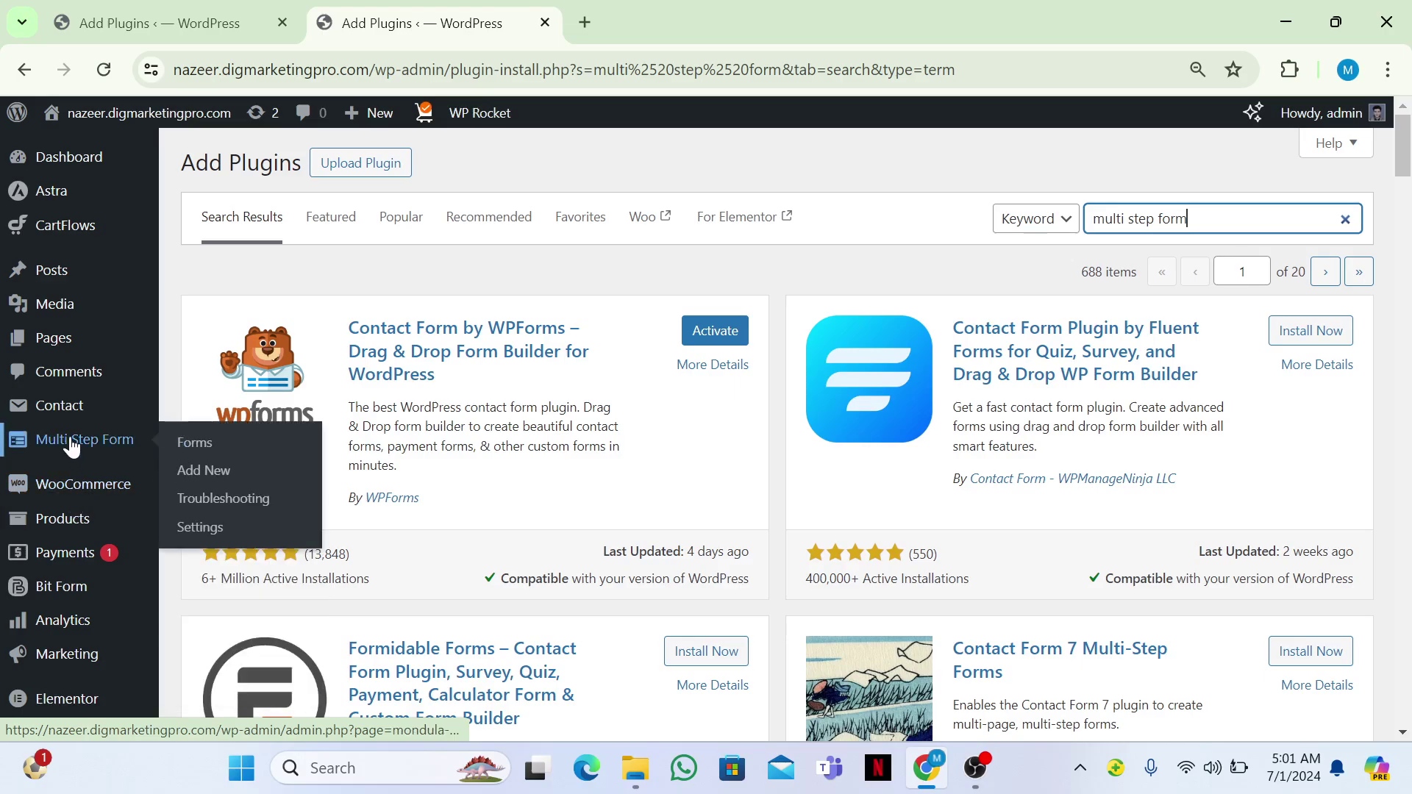
right_click(194, 472)
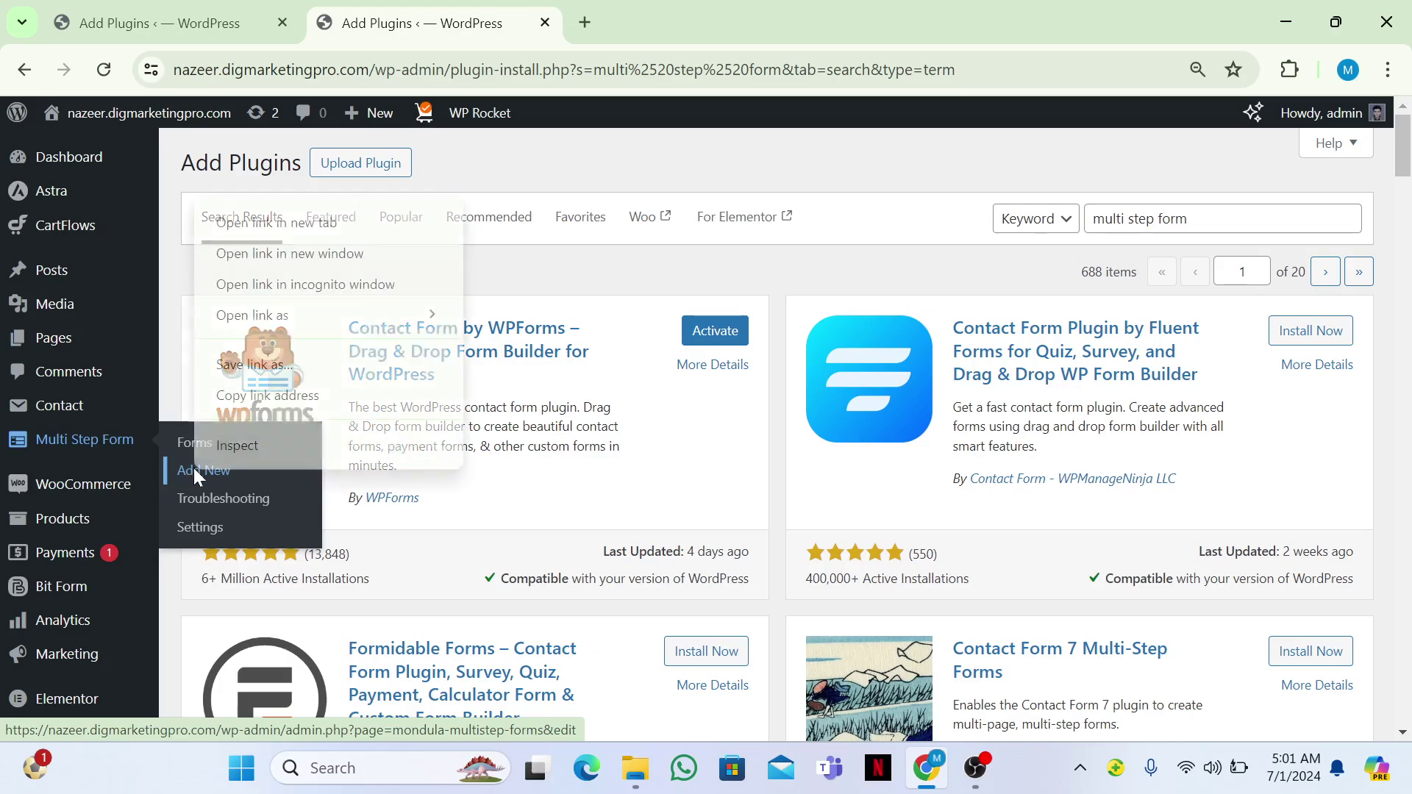
click(261, 223)
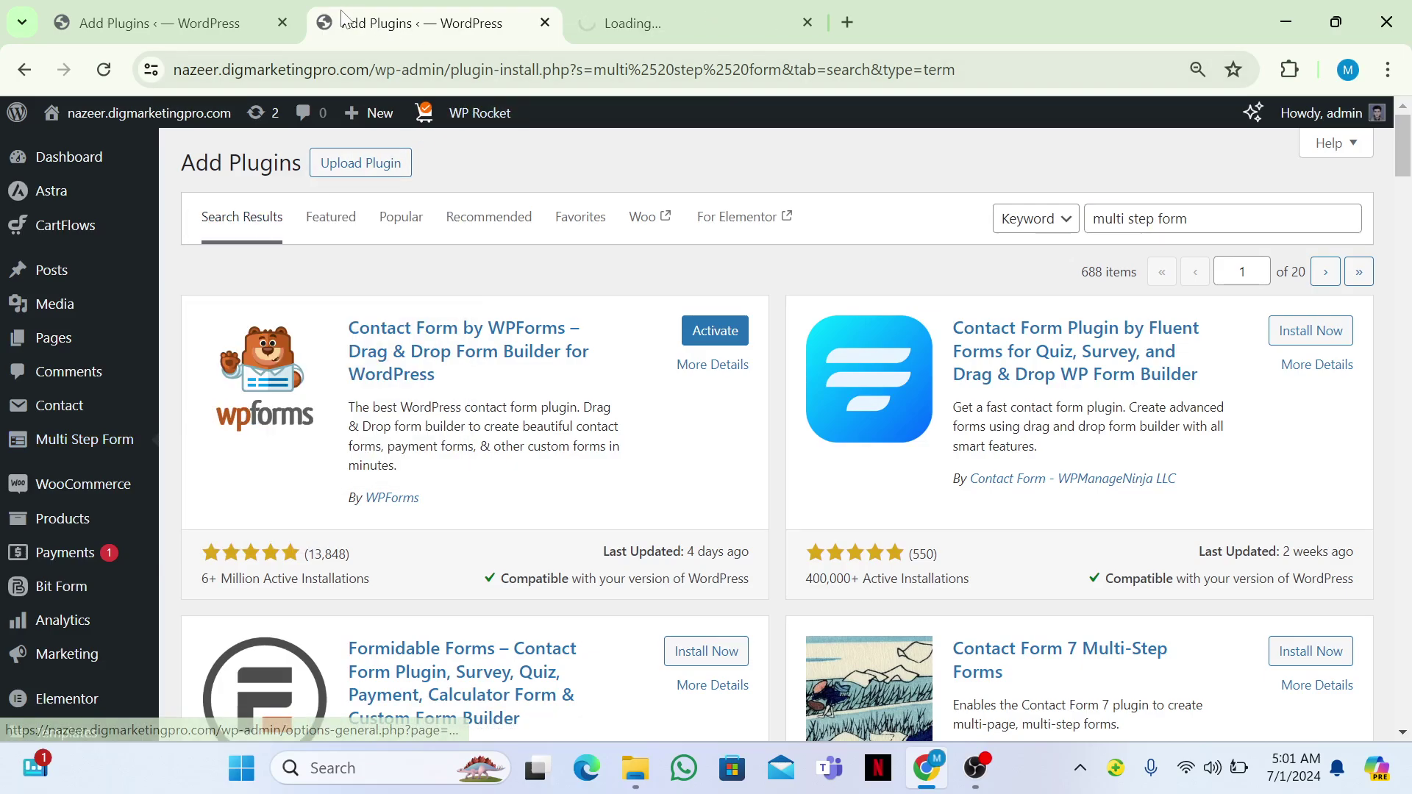
Close the old plugin tab and rename the form to 'Job Application Multi Step Form'.
click(283, 22)
click(404, 12)
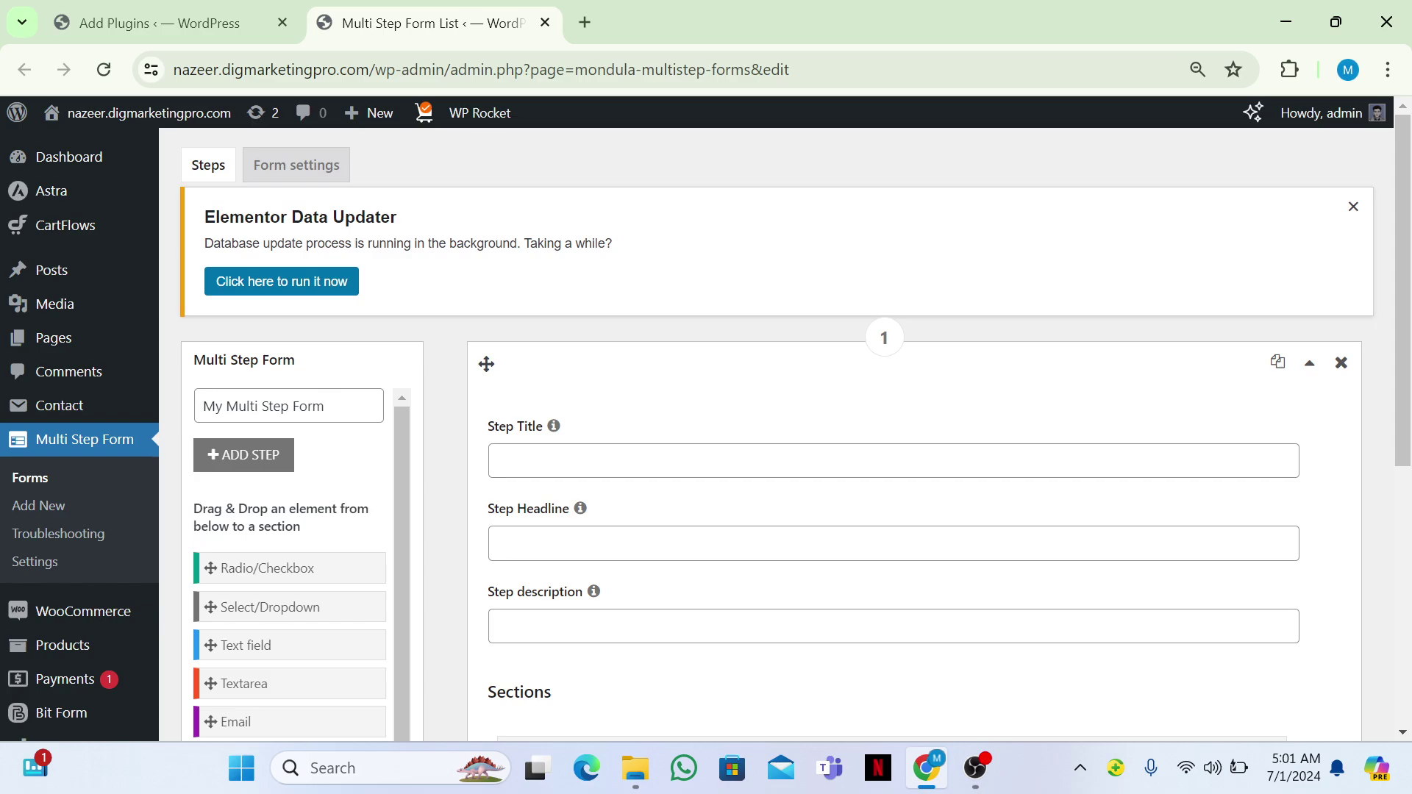
click(298, 405)
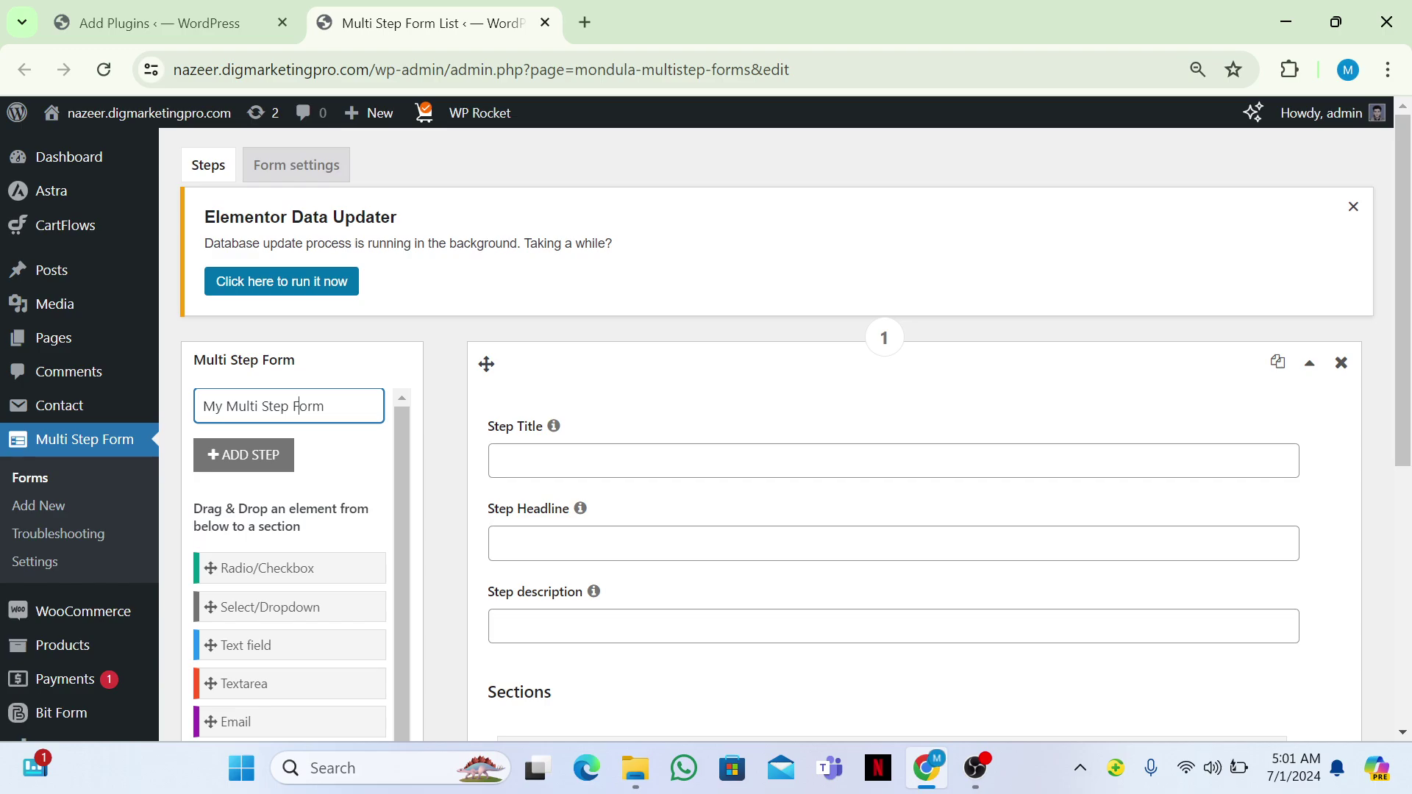
text(Jo)
key(ctrl+a)
key(BackSpace)
text(Job Application MultiStep)
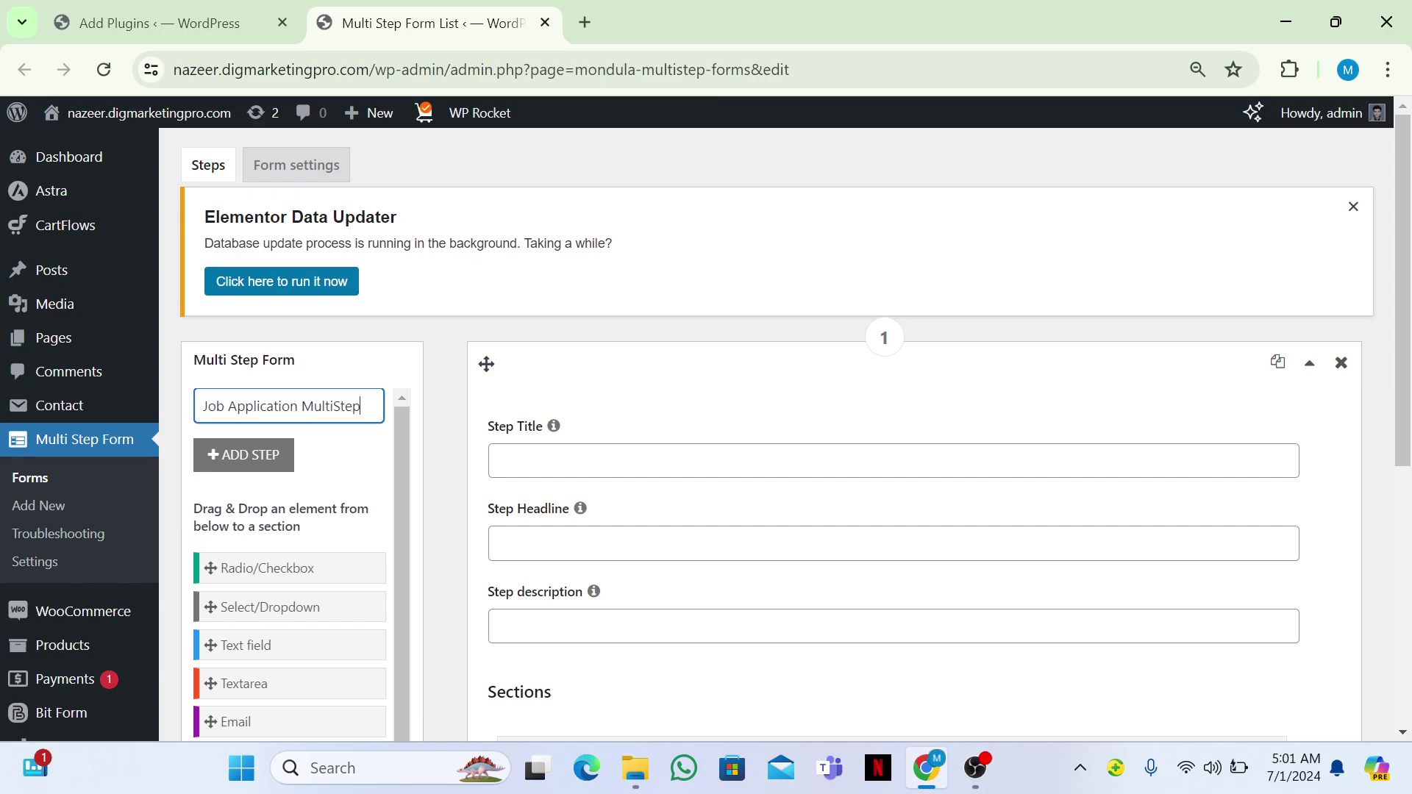
text( Form)
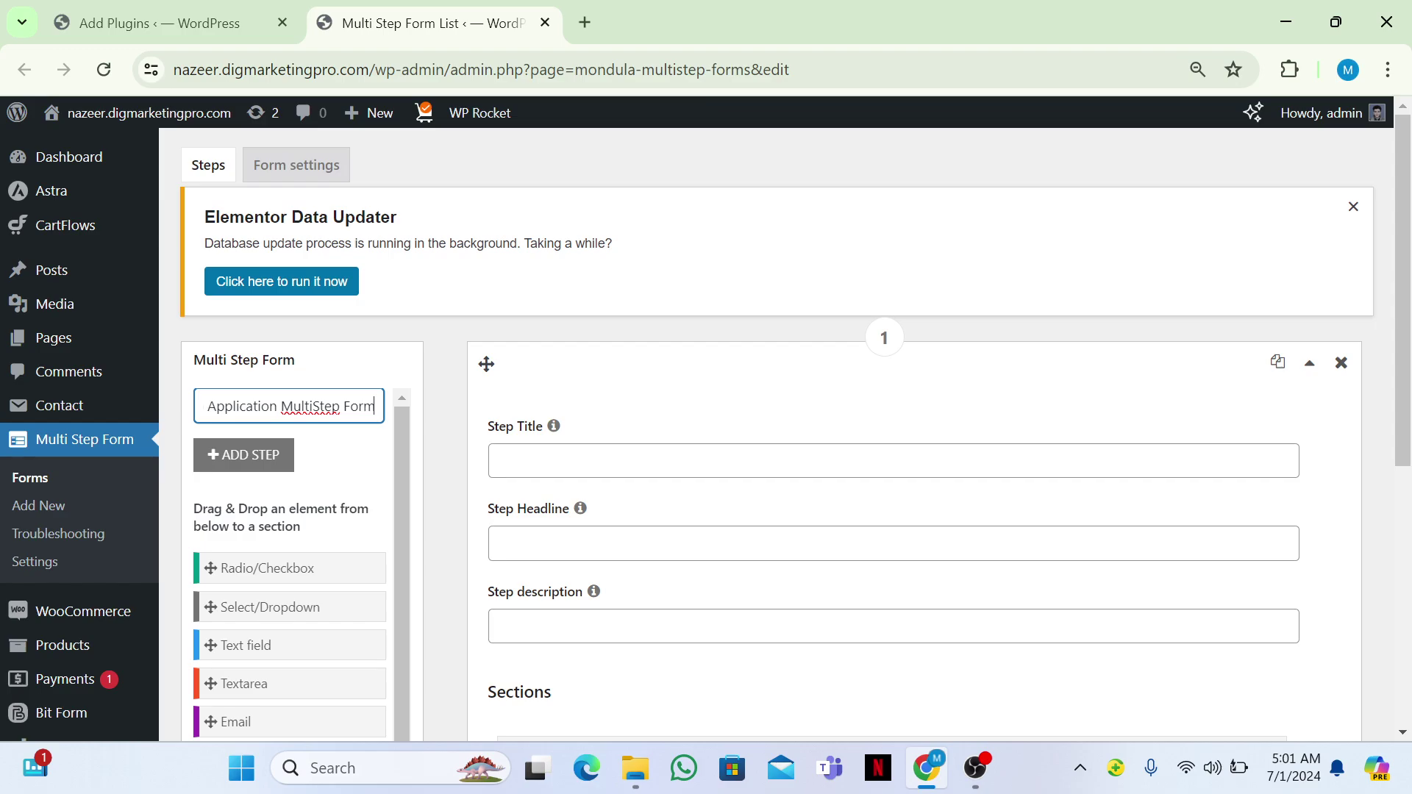
click(312, 406)
Title the first step 'Step 1', replacing 'Personal Information'.
click(507, 460)
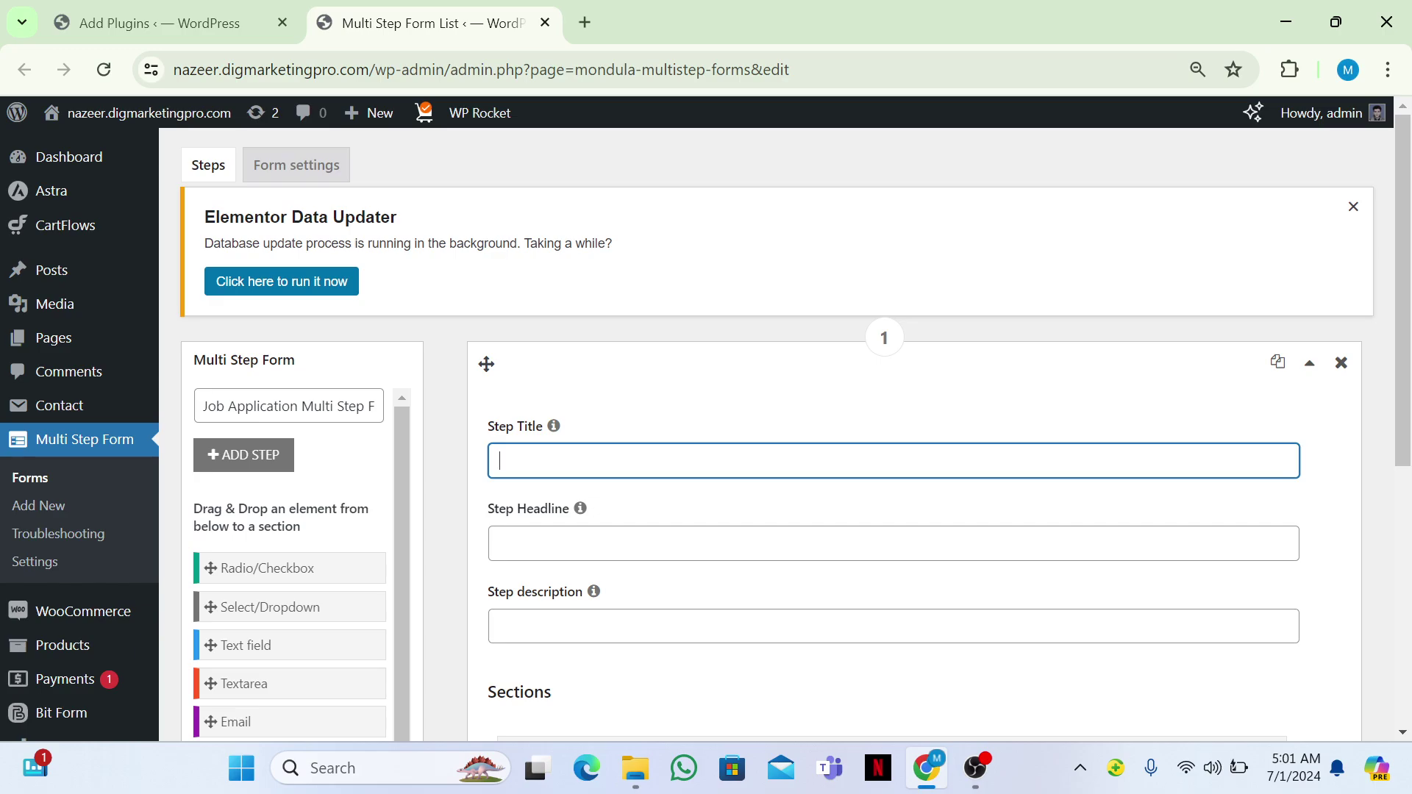
text(Personal In)
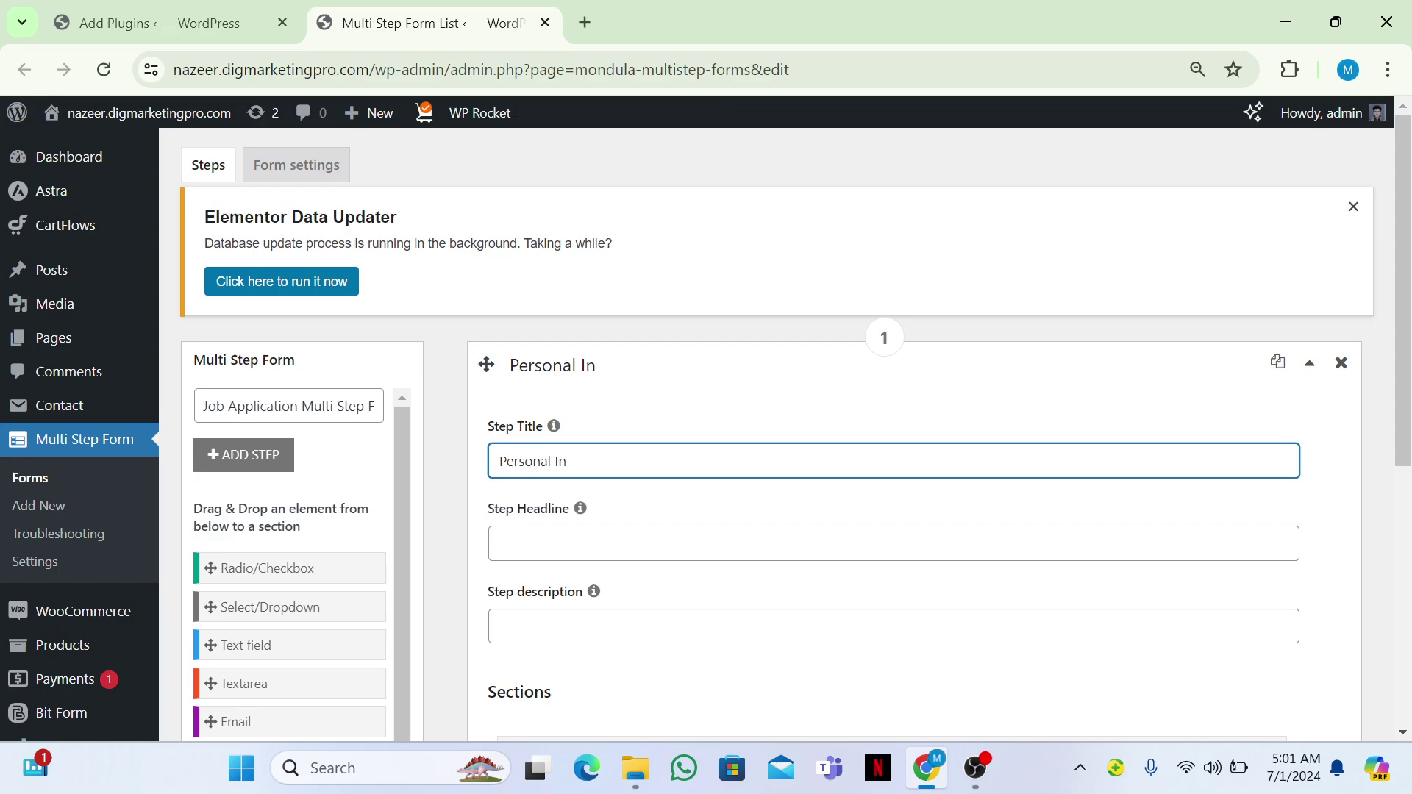
text(formation)
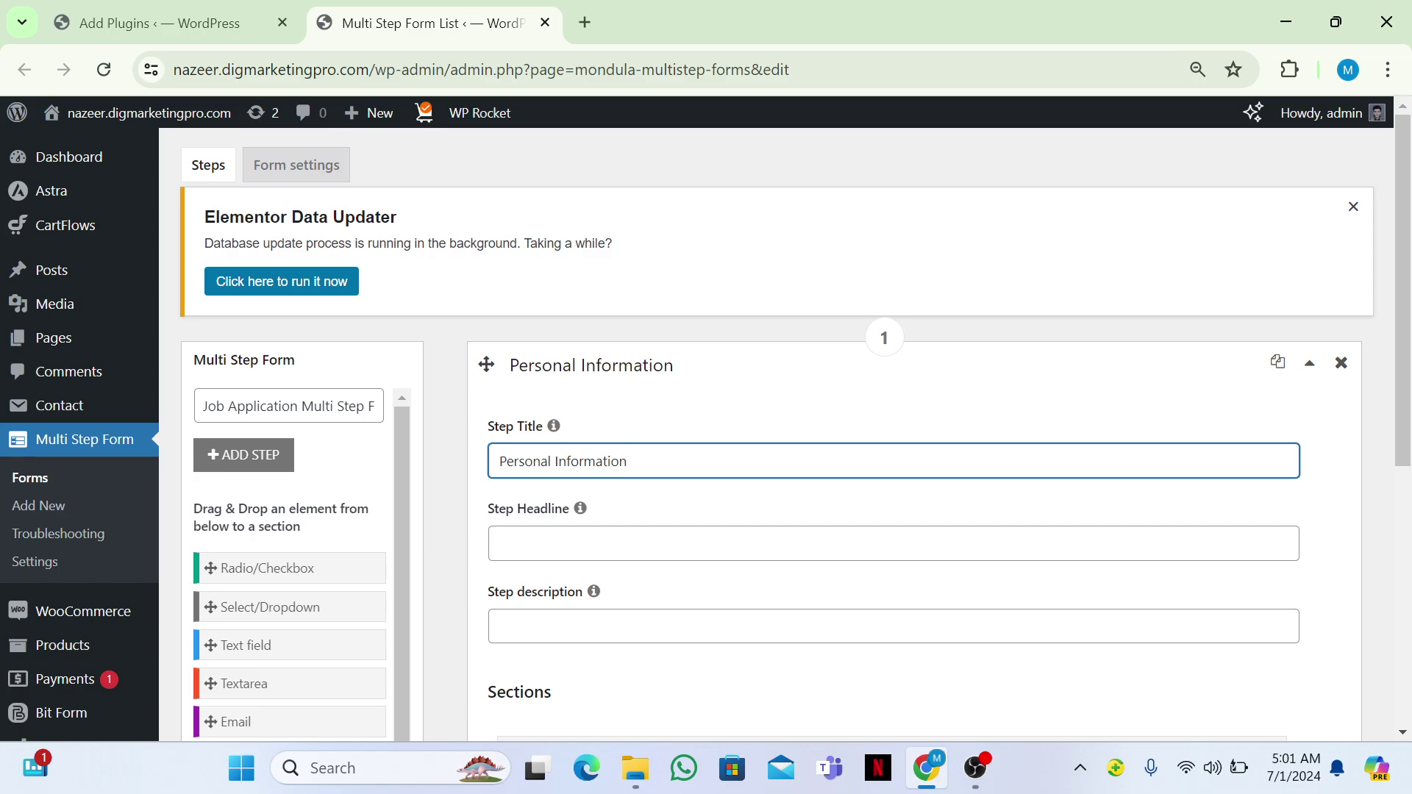
key(ctrl+a)
key(ctrl+c)
key(BackSpace)
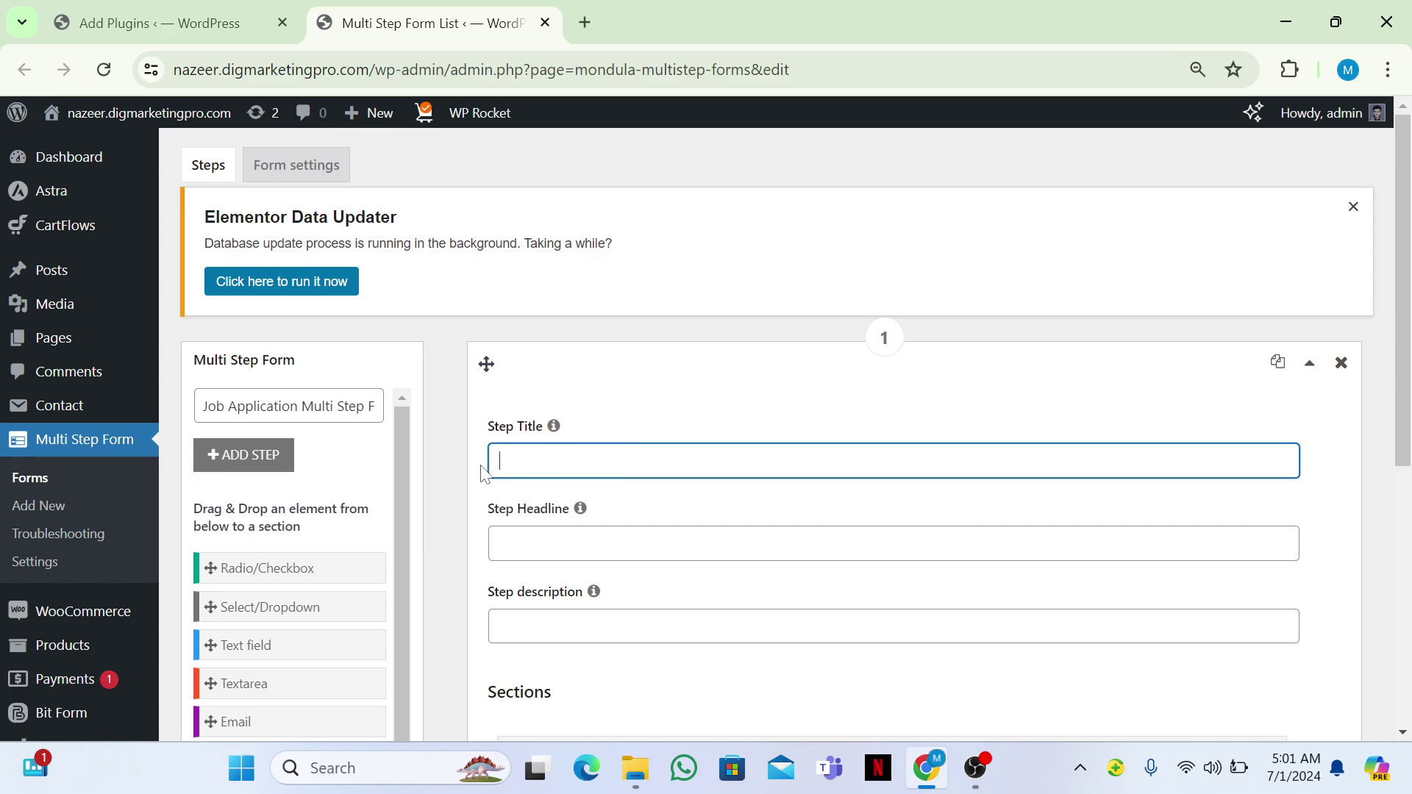
text(Step 1)
scroll(484, 474, down, 4)
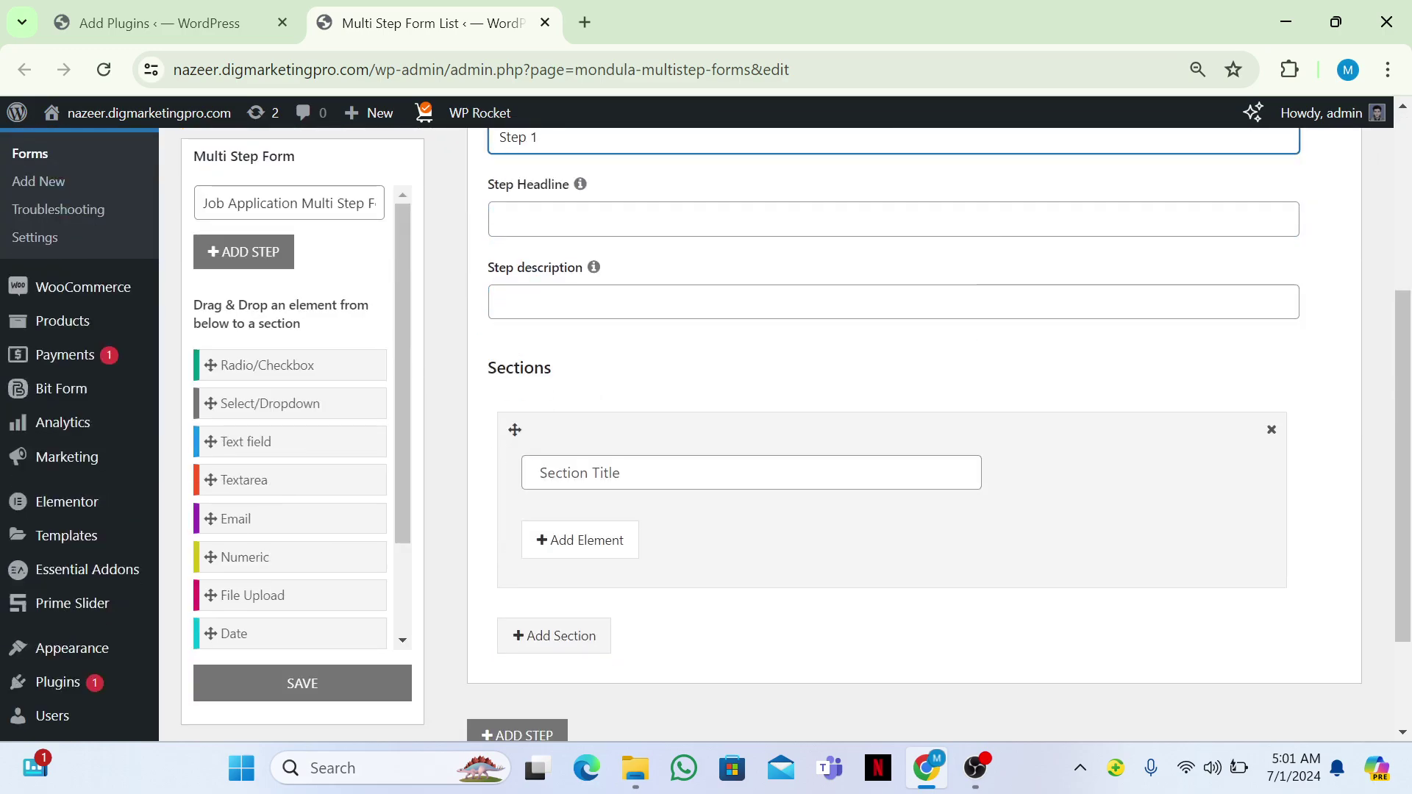
Paste 'Personal Information' as the section title and add a required Full Name text field.
click(530, 473)
key(ctrl+v)
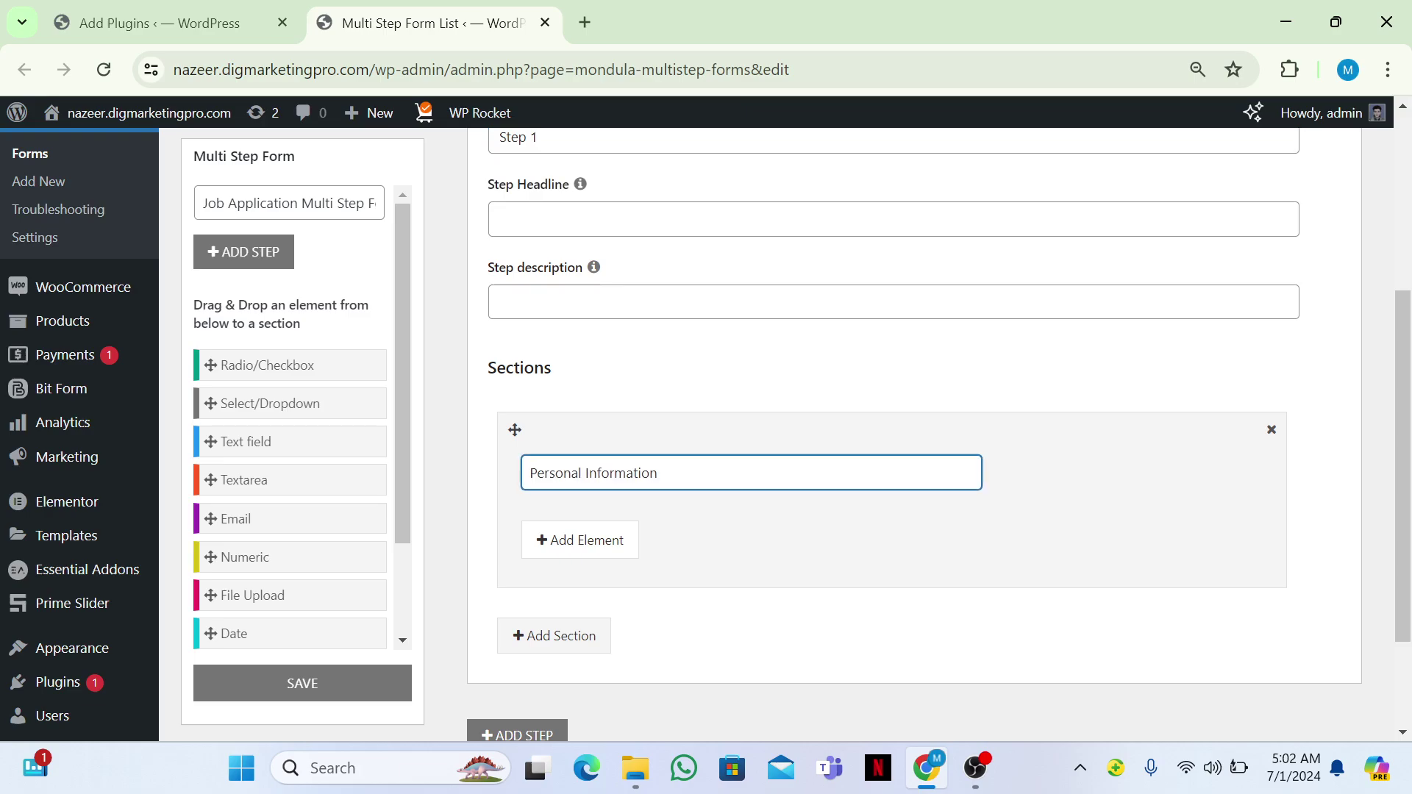
click(596, 553)
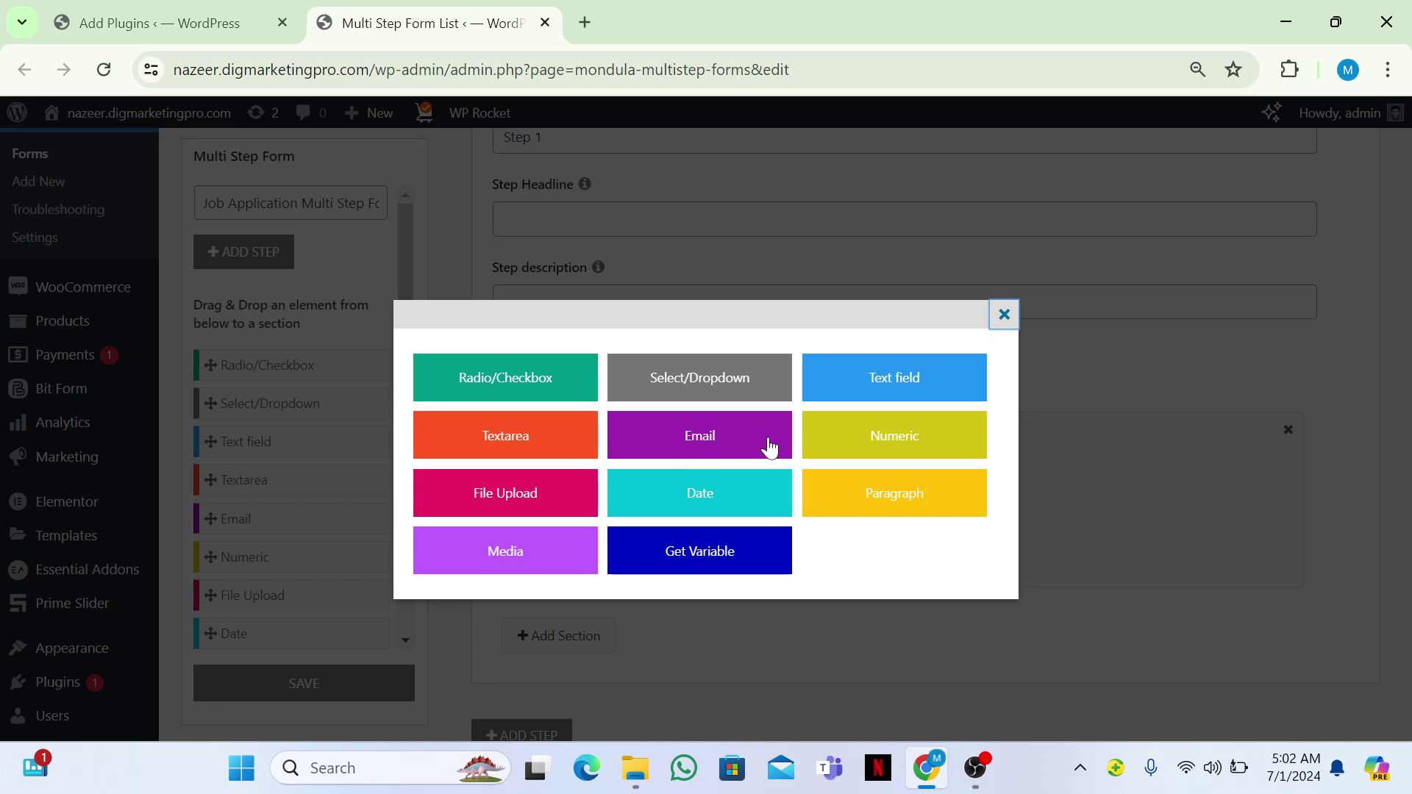
click(879, 386)
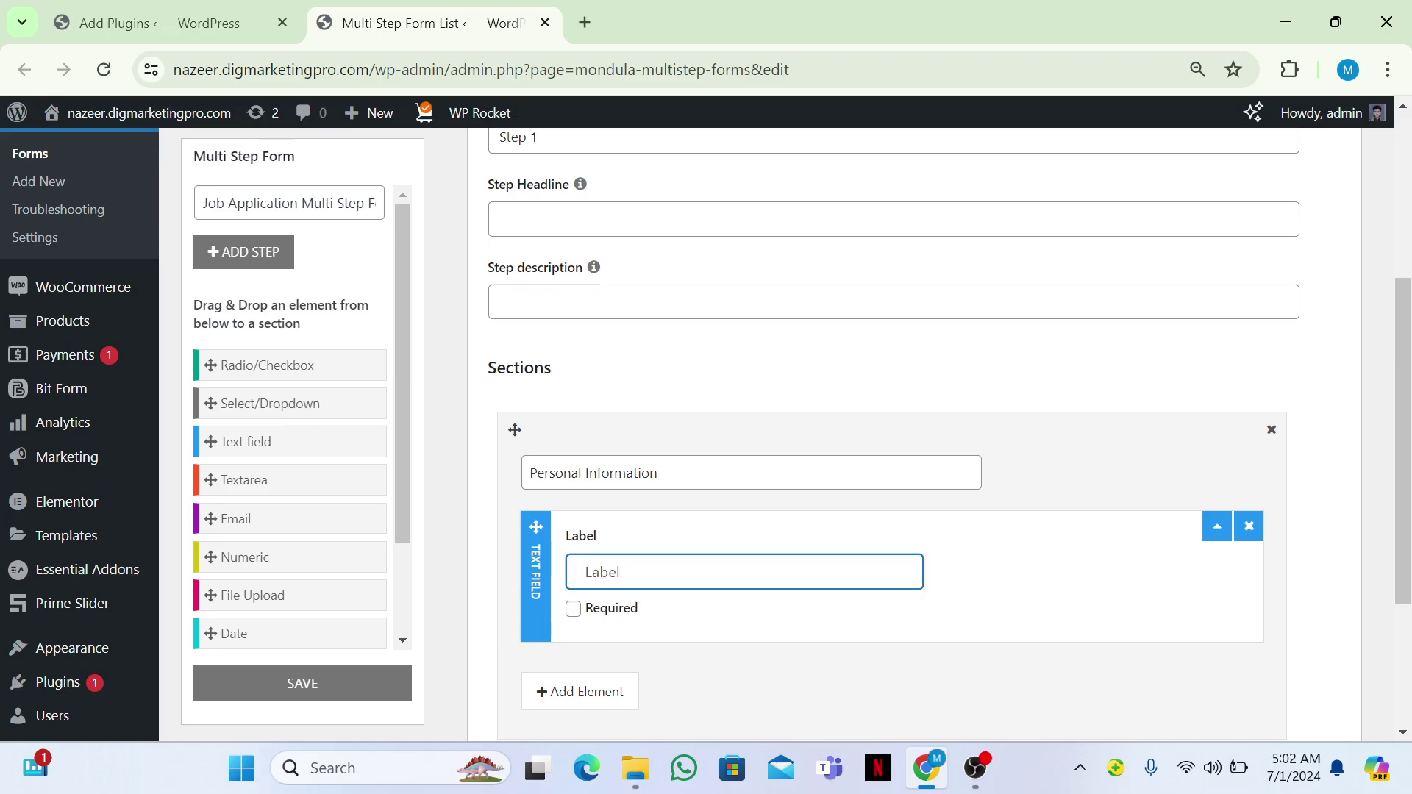
text(Full Name)
click(571, 610)
scroll(571, 616, down, 3)
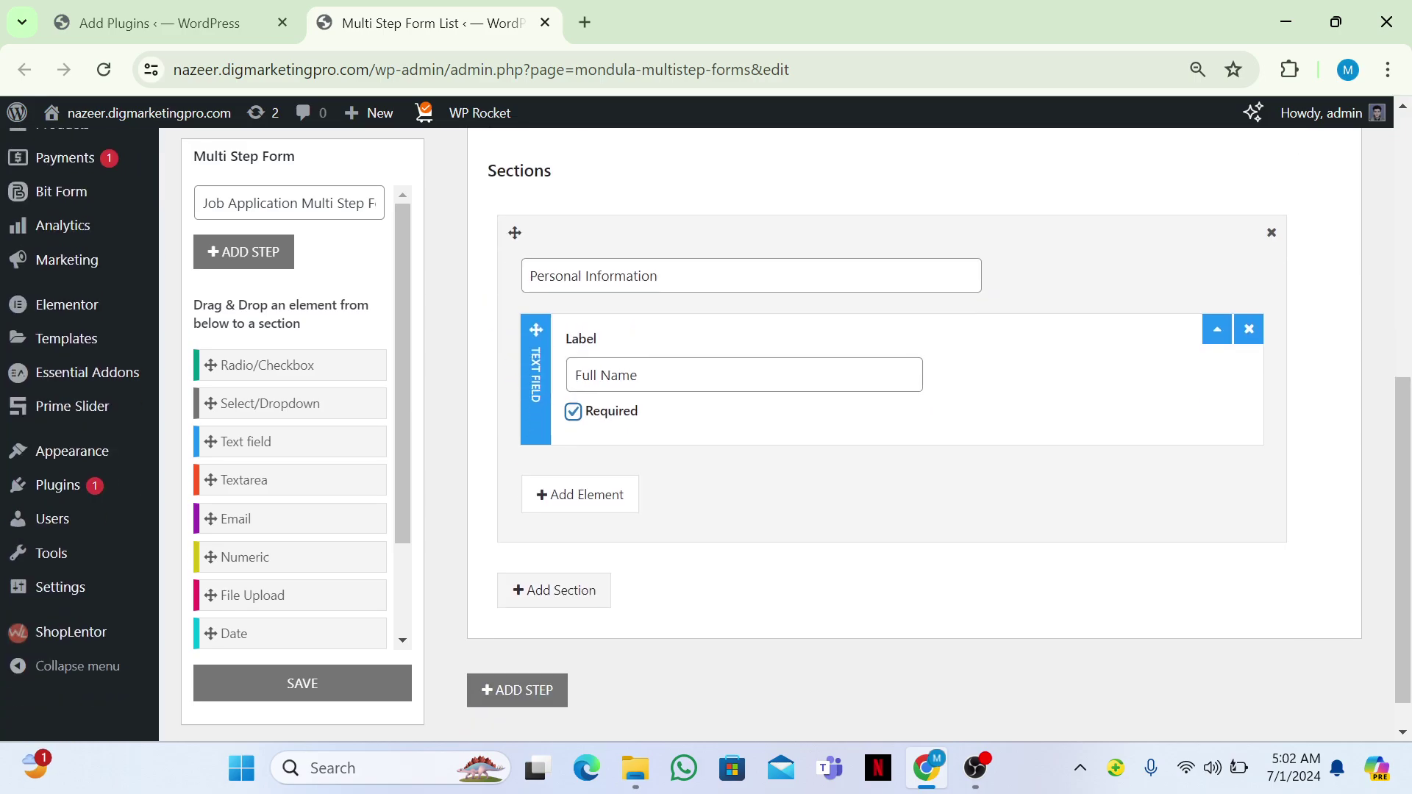
Add a required email field labelled Email below Full Name.
click(581, 483)
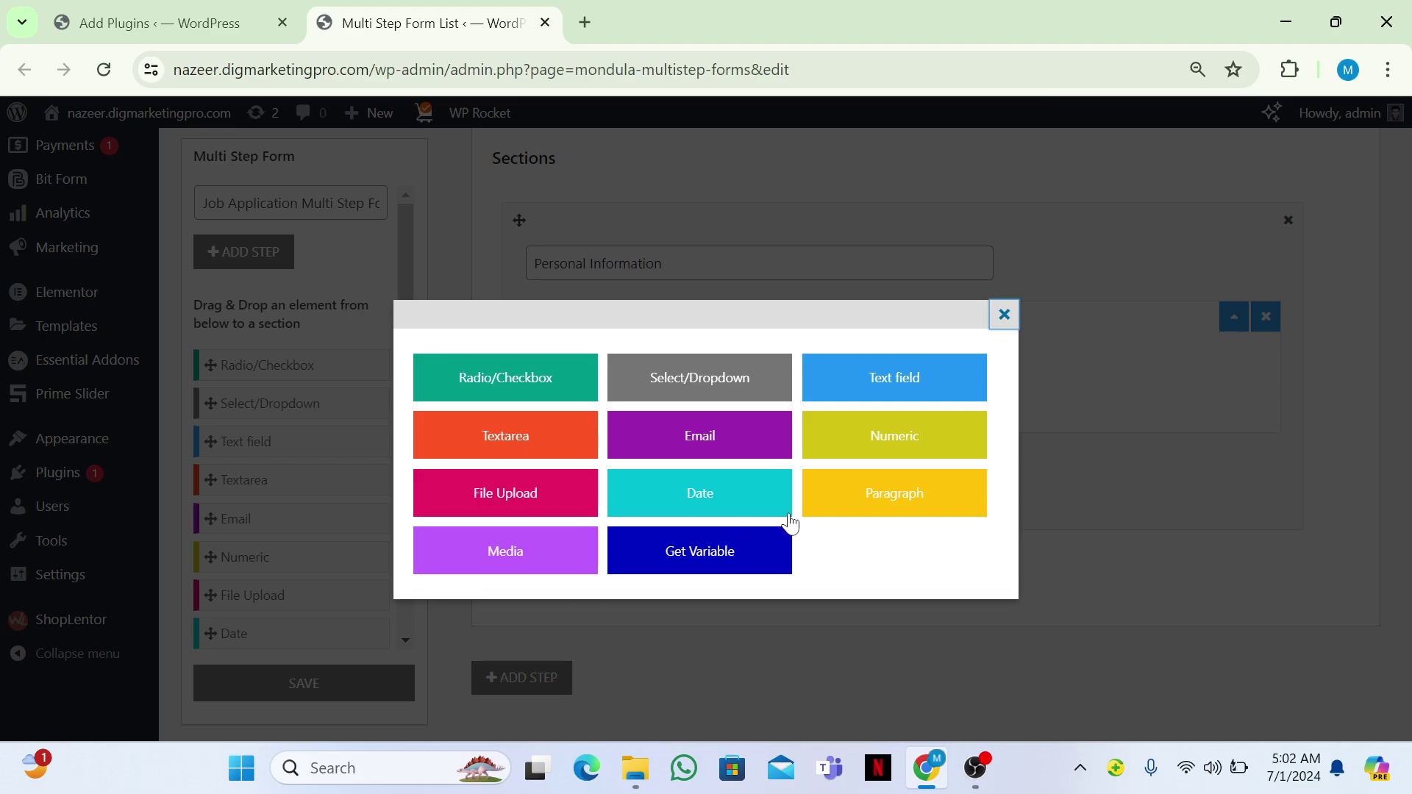
click(721, 438)
click(735, 513)
text(Email)
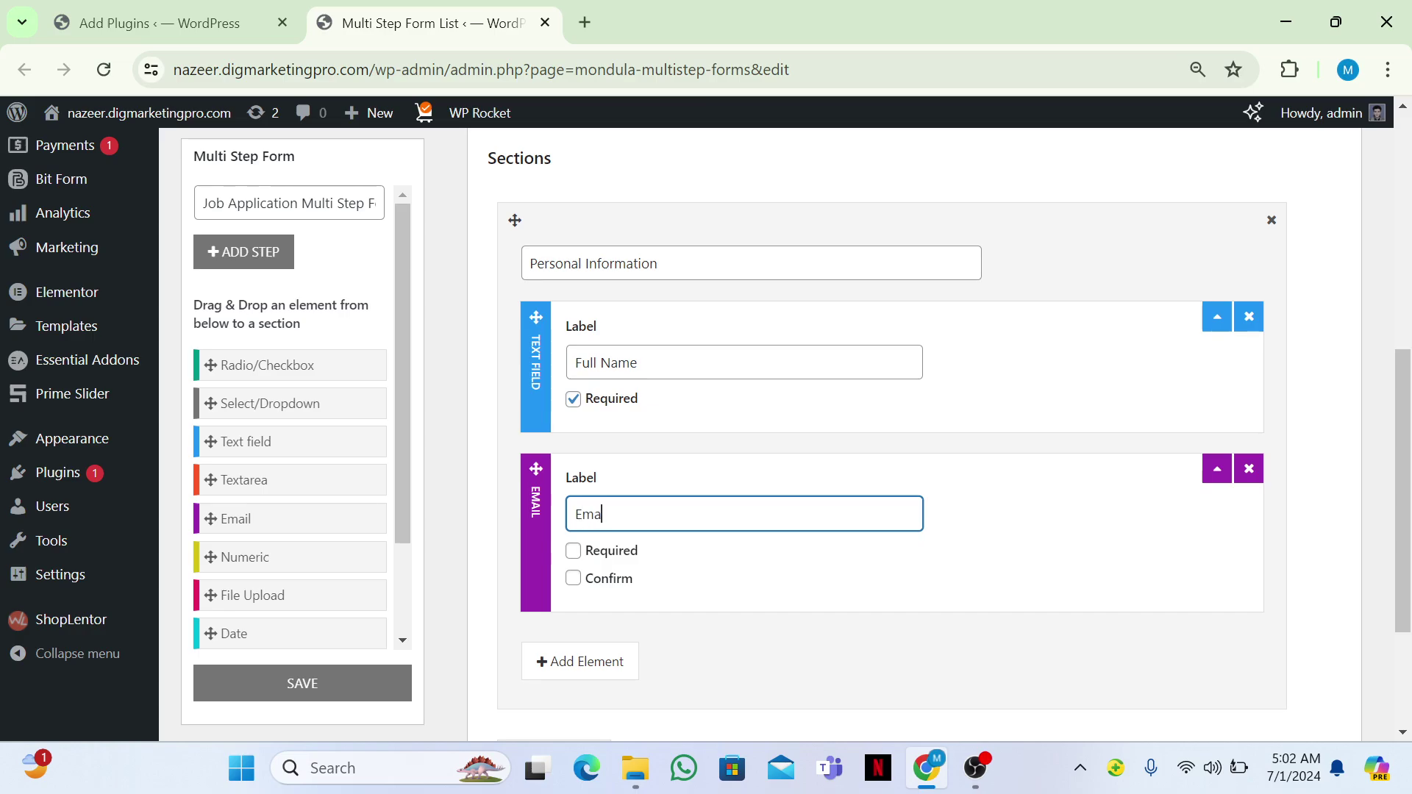
click(574, 553)
scroll(577, 559, down, 3)
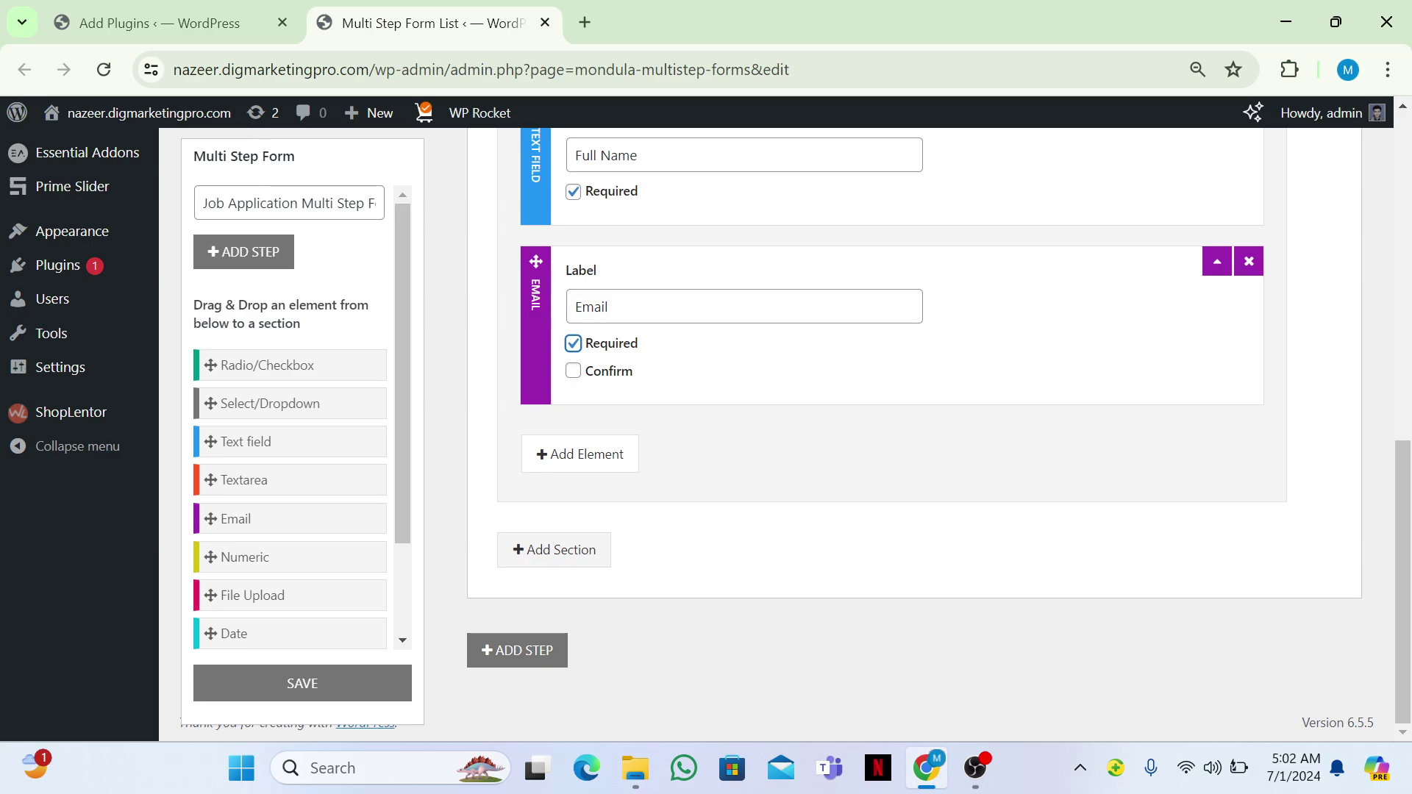
Add an optional text field labelled Address below Email.
click(585, 451)
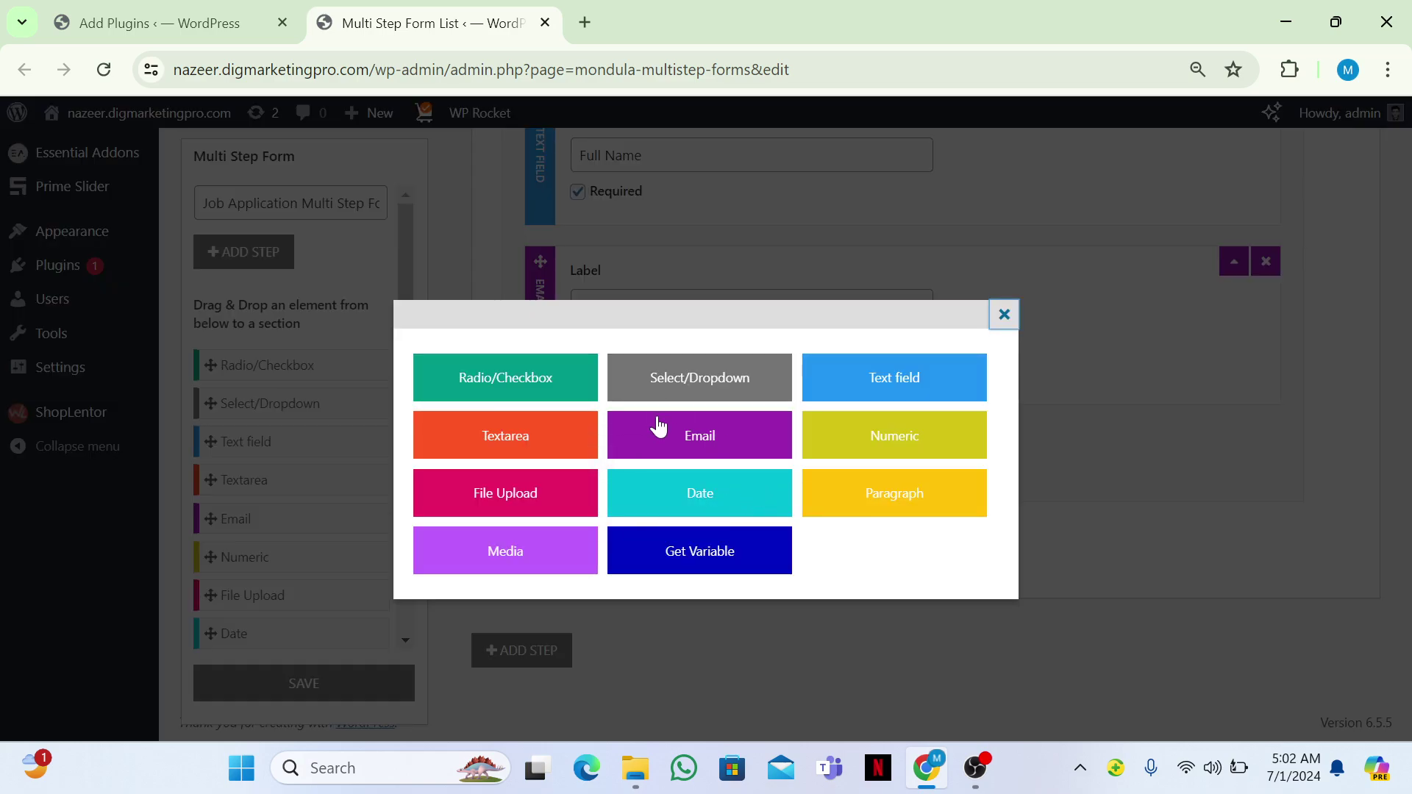
click(867, 397)
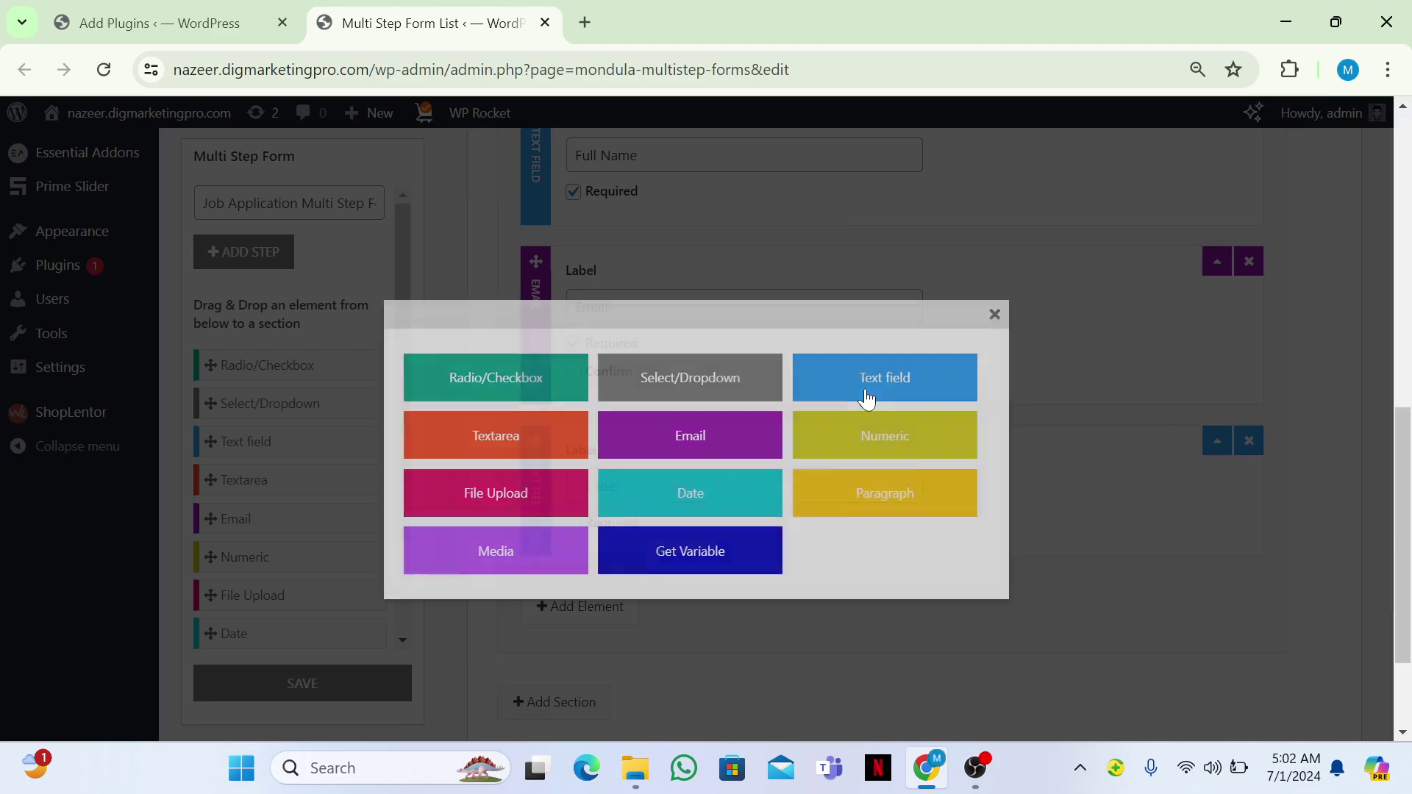
click(645, 487)
text(Address)
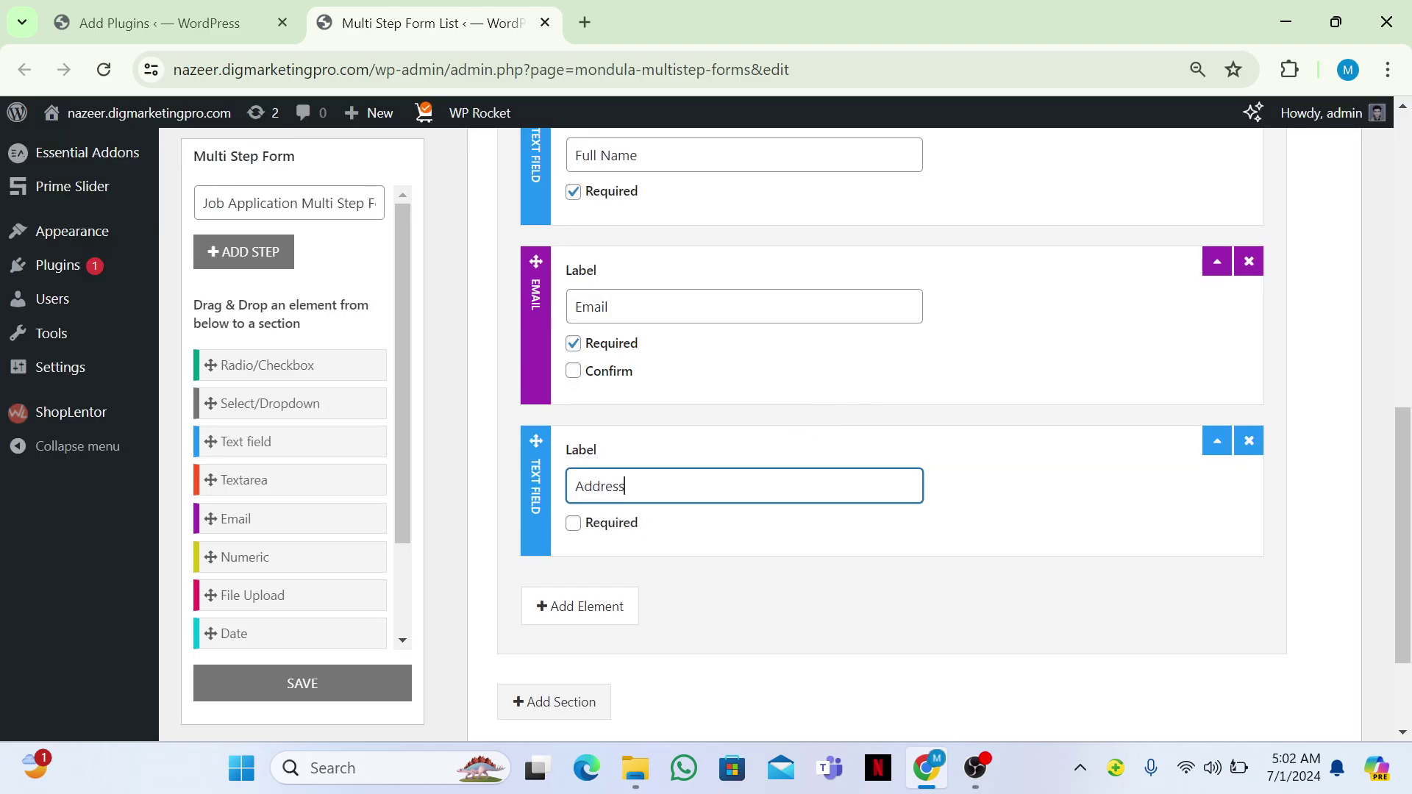
scroll(779, 434, down, 2)
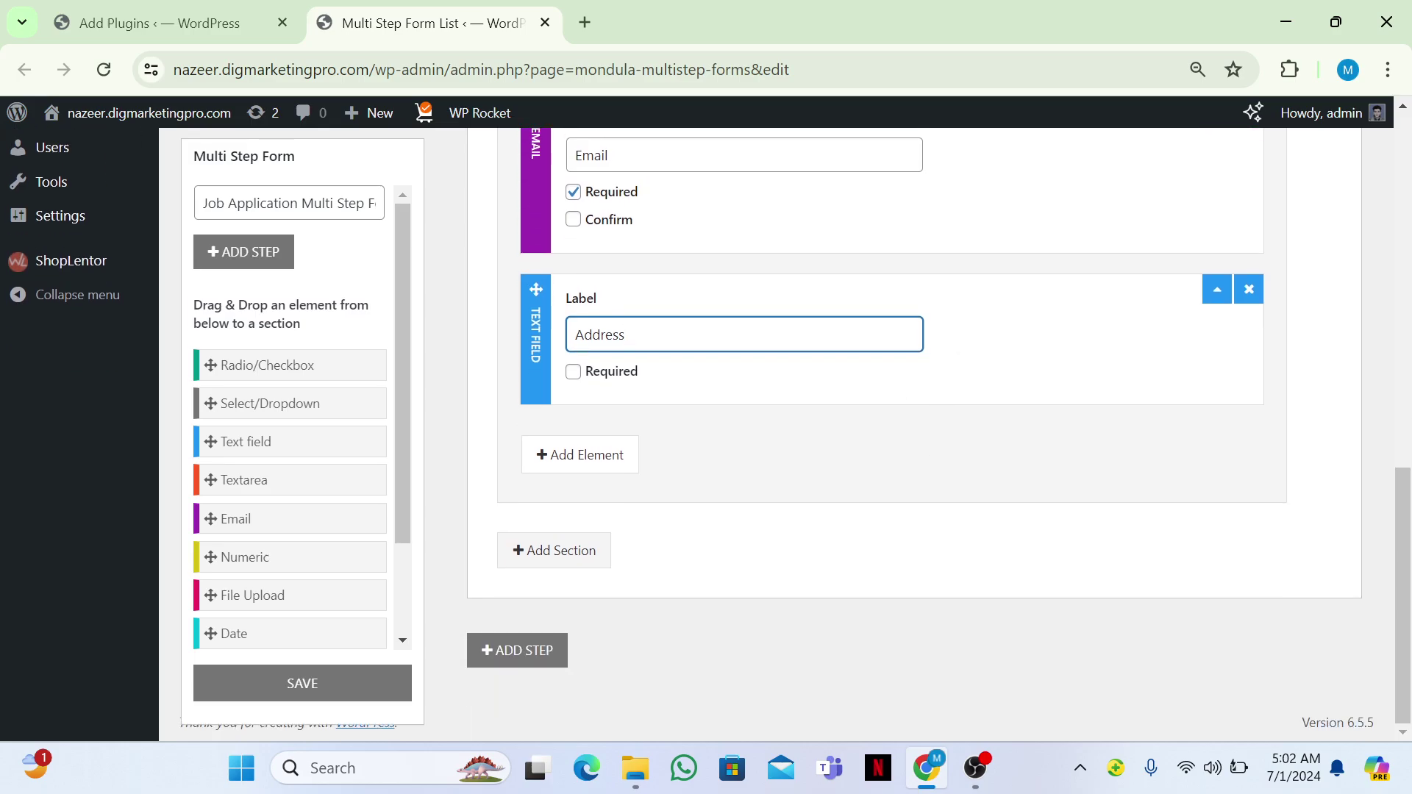
Add a new step titled 'Step 2' whose section is titled 'Education and Experience'.
click(513, 652)
click(500, 250)
text(Step)
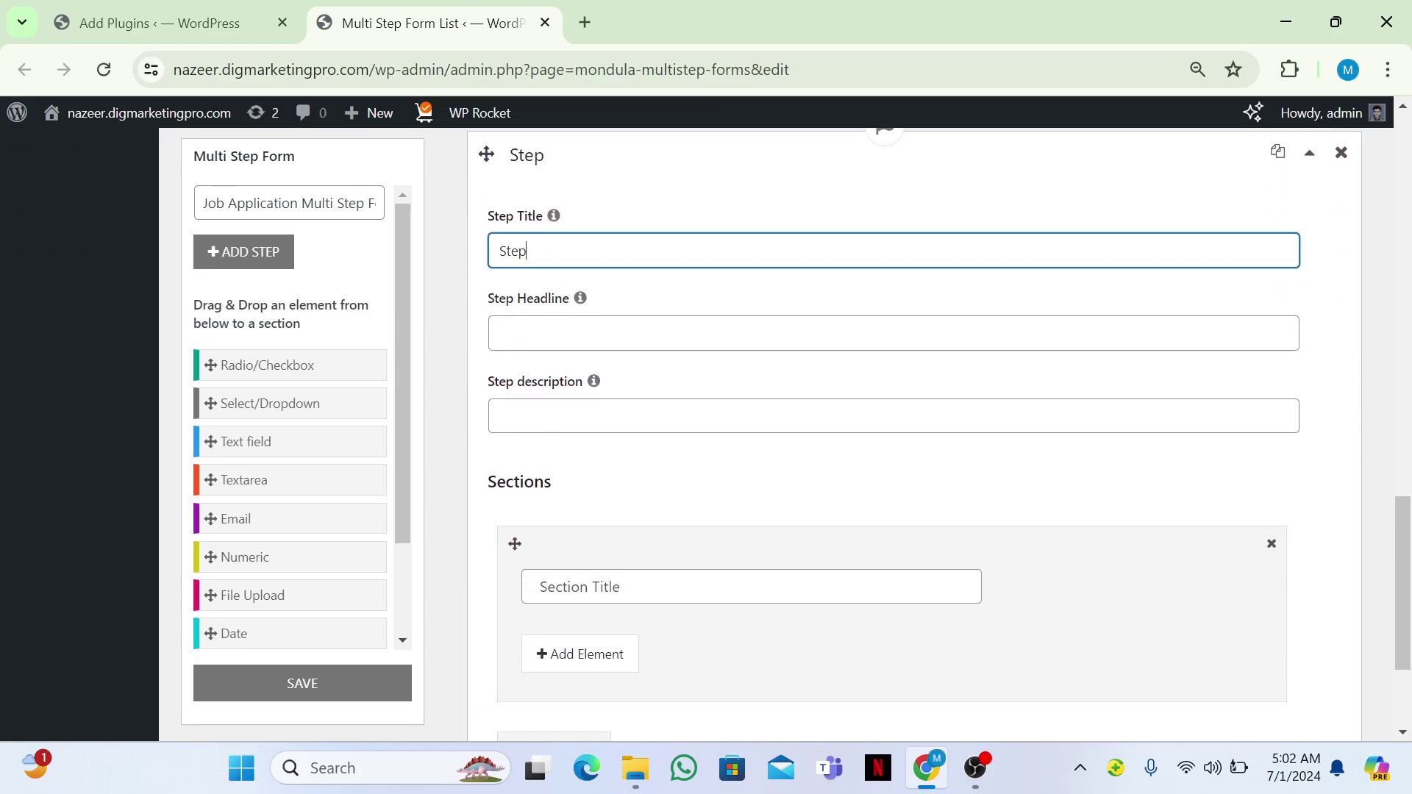
text( 2)
click(602, 580)
text(Education and)
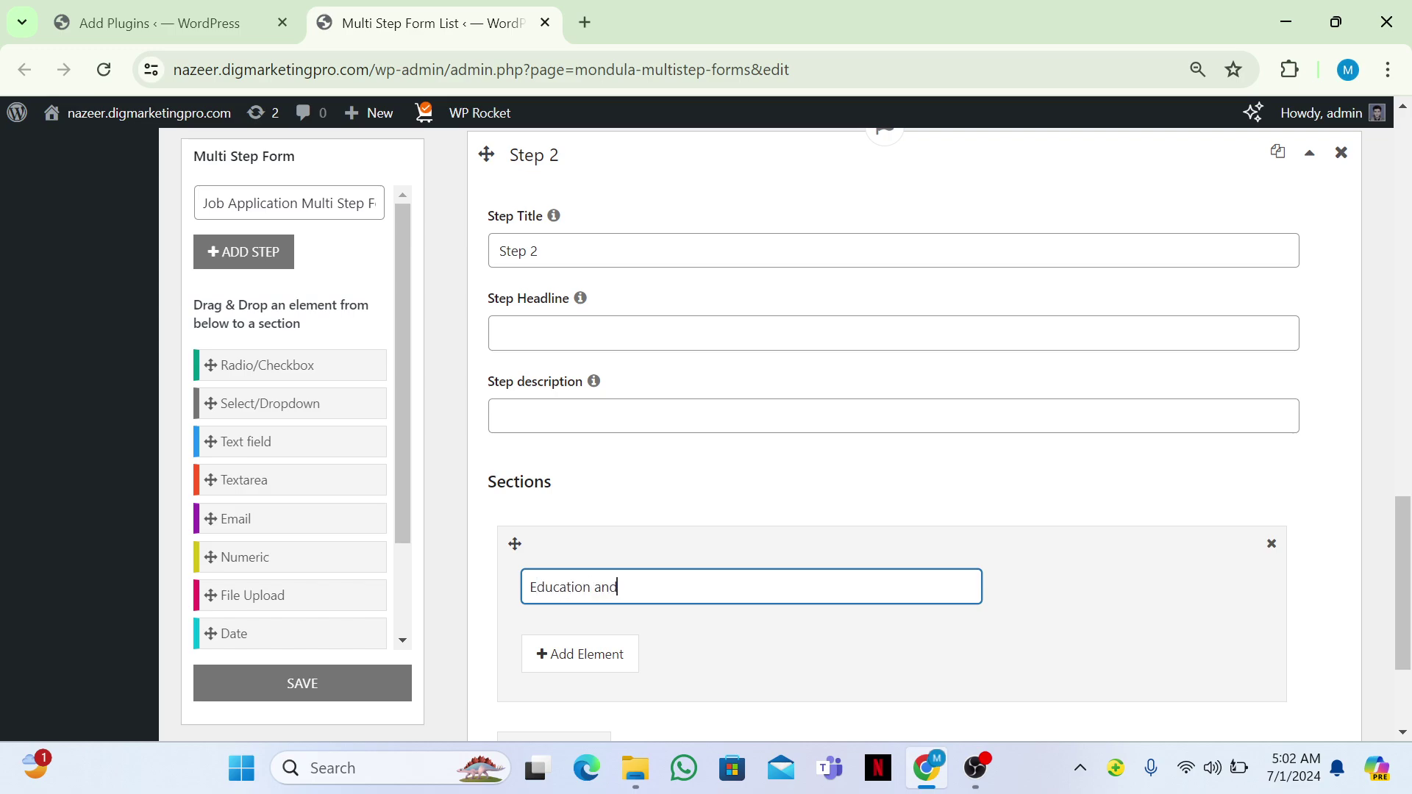
text( Experience)
scroll(577, 554, down, 1)
click(577, 555)
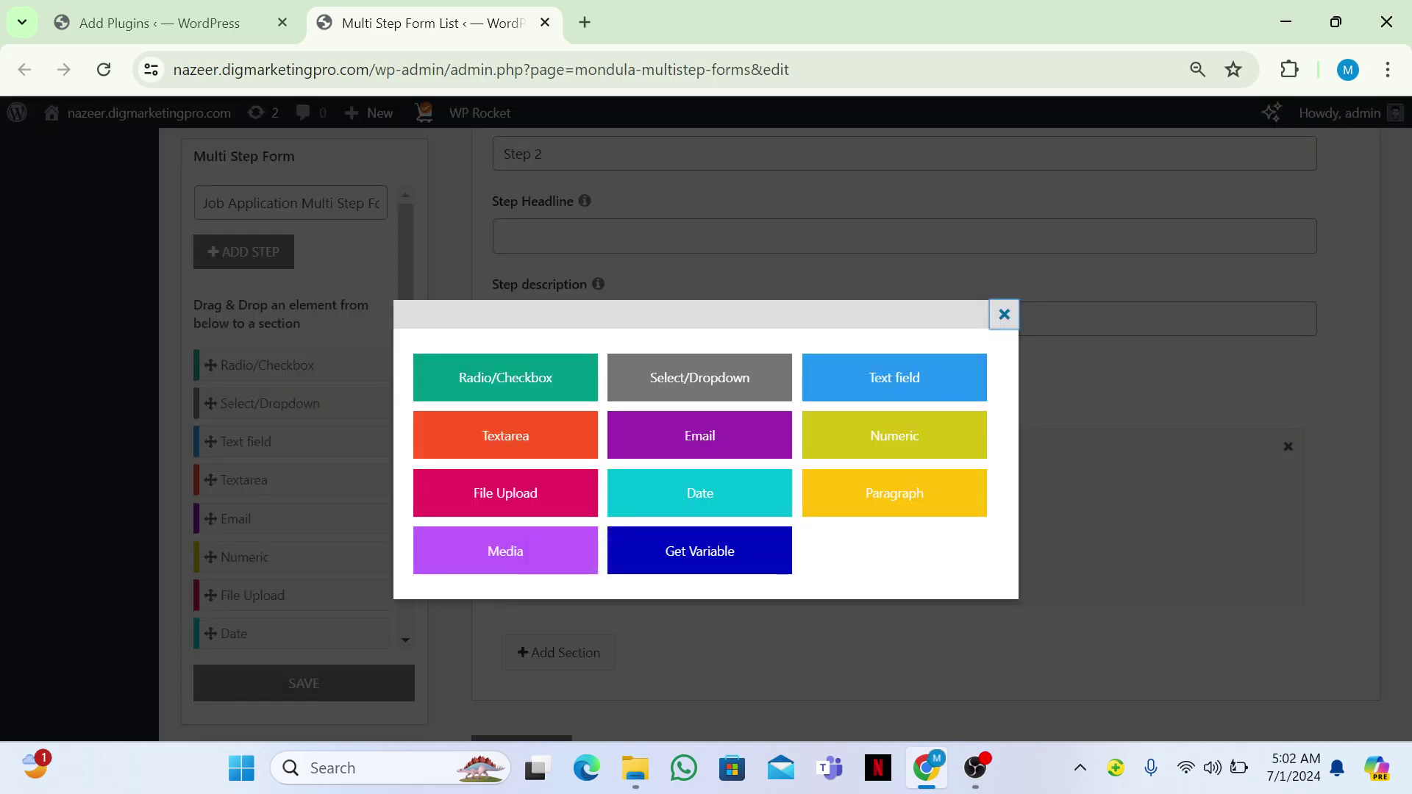
Add a text field labelled 'Highest Education Level' to Education and Experience.
click(894, 378)
click(742, 588)
scroll(949, 434, down, 2)
text(Highest )
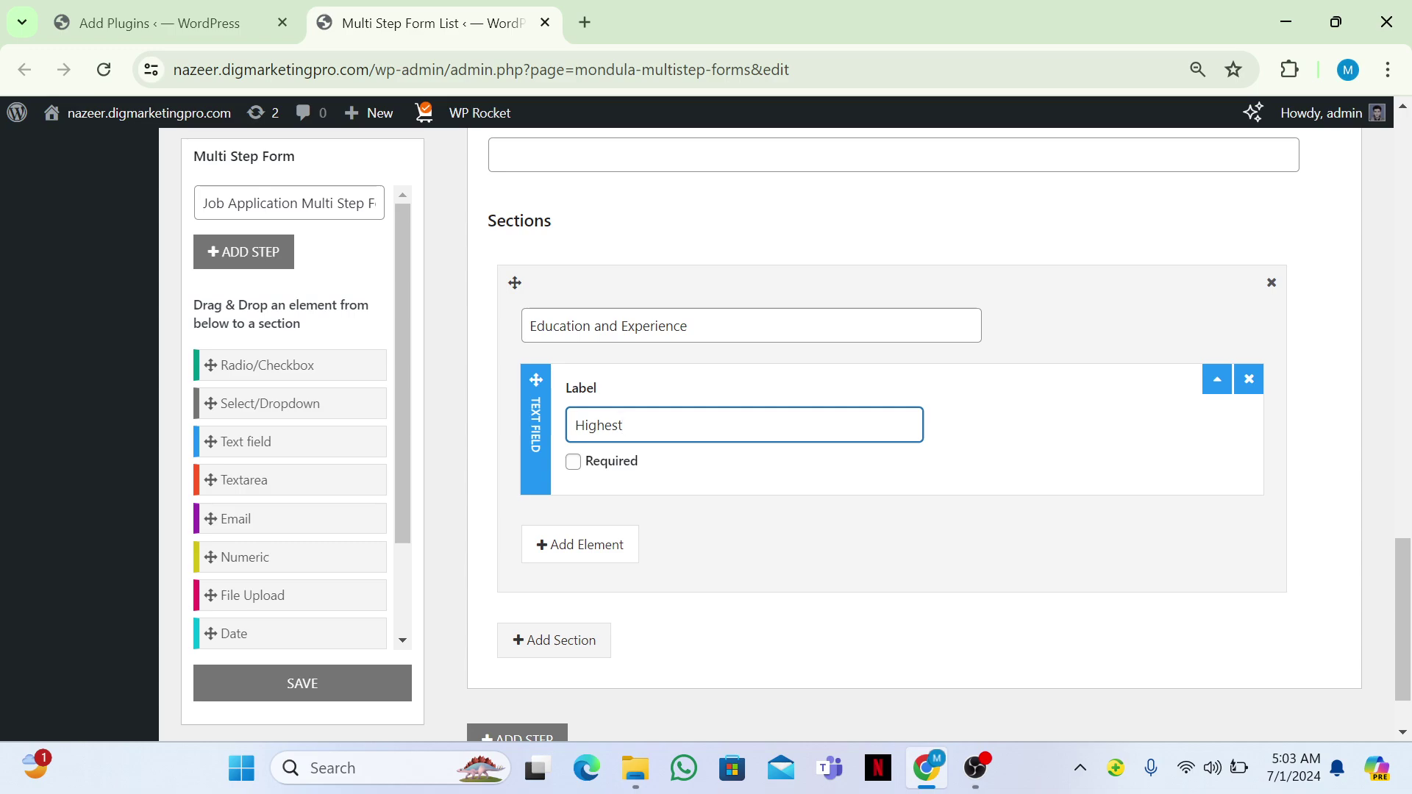
text(Education Level)
scroll(942, 479, down, 1)
Add a second text field labelled 'Recent Jon Titile'.
click(580, 472)
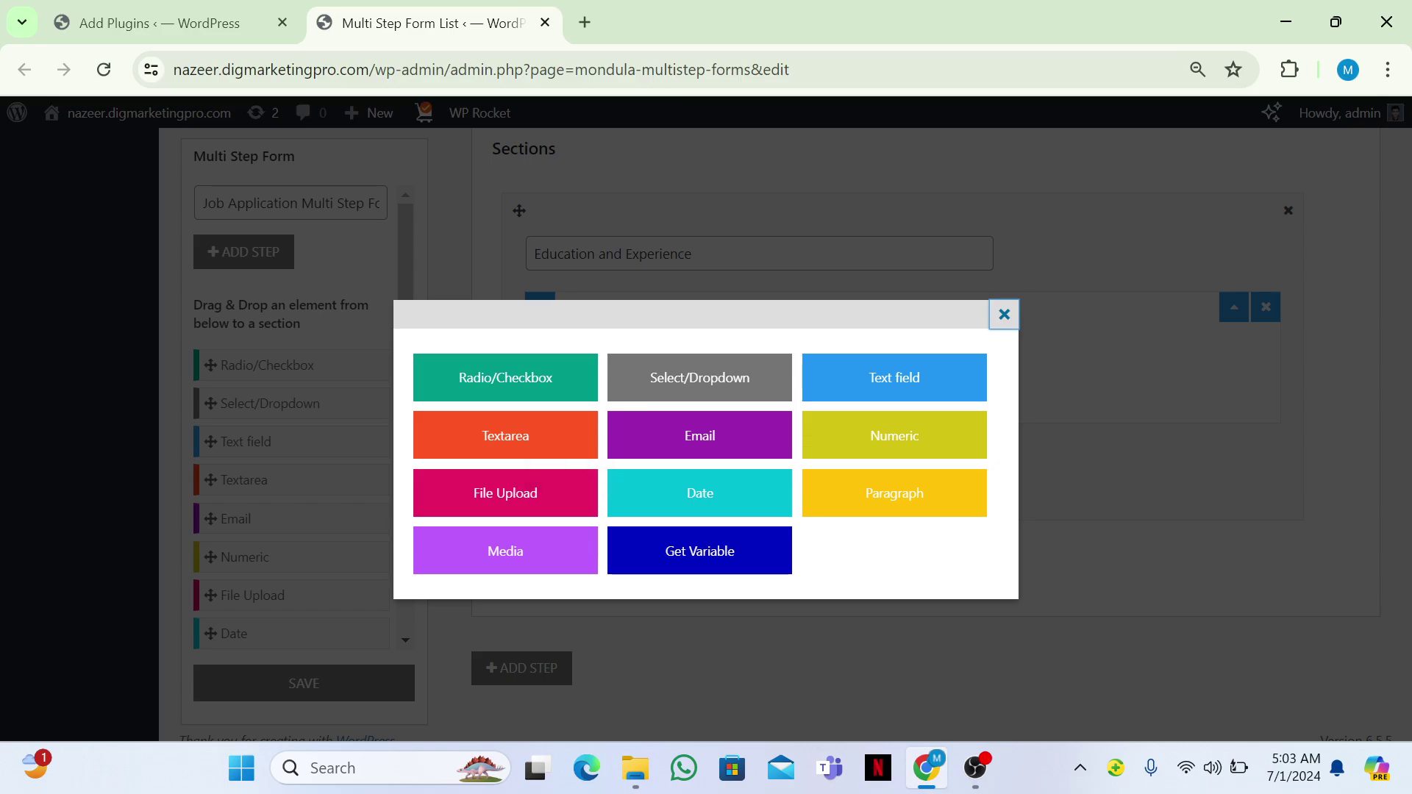
click(870, 375)
click(724, 505)
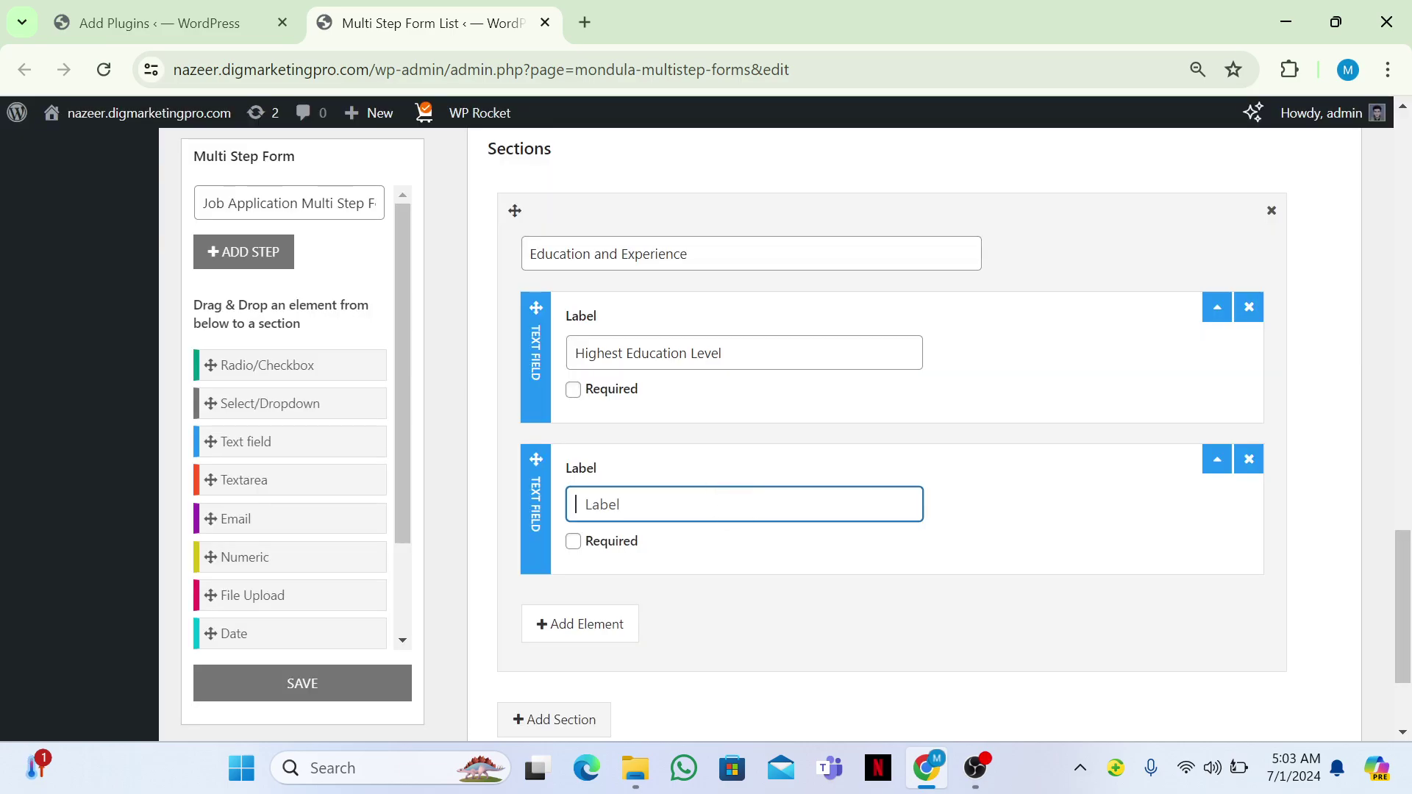
text(Recent Jon Titile)
Add a Radio/Checkbox element labelled 'Key dSkills' below the job title field.
key(Tab)
key(Tab)
key(Return)
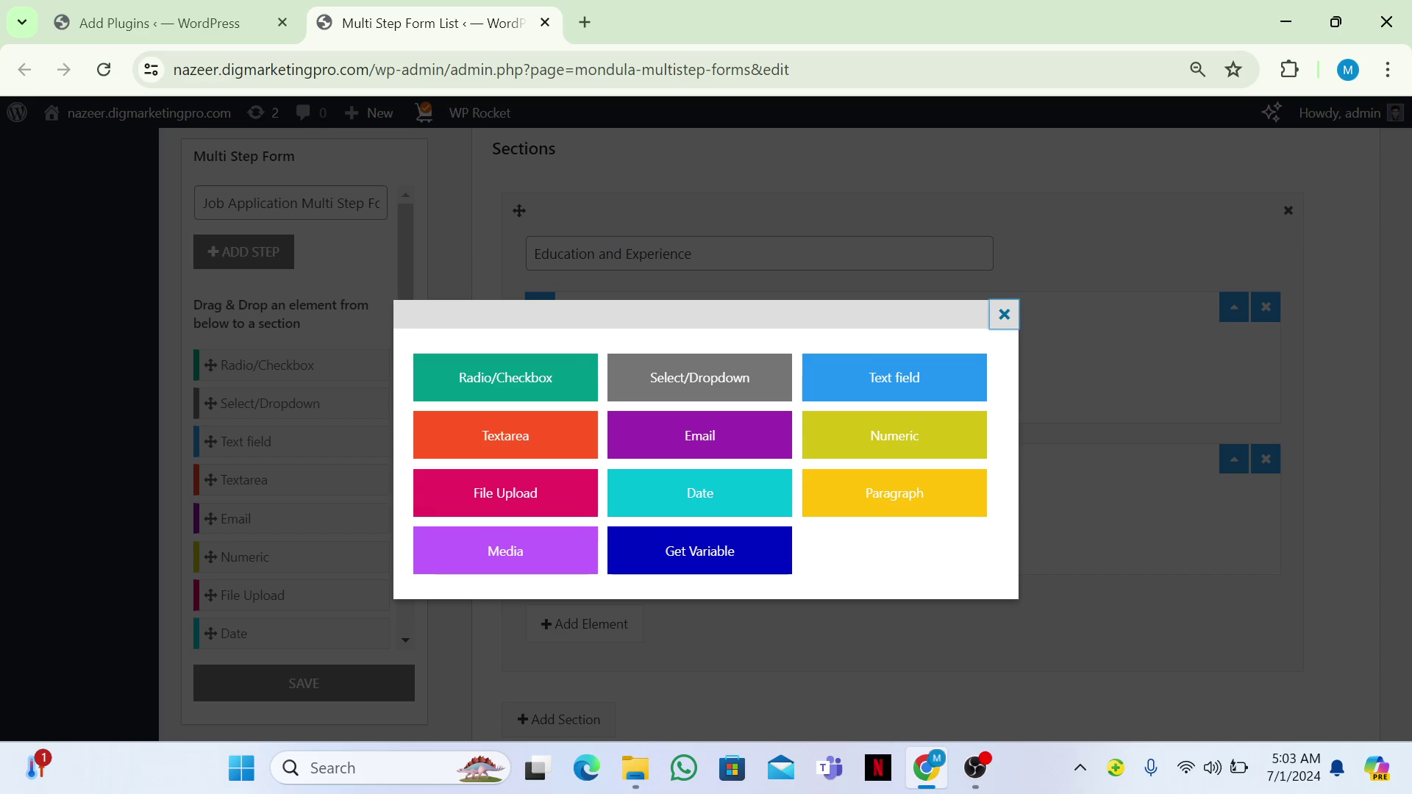
key(Tab)
key(Return)
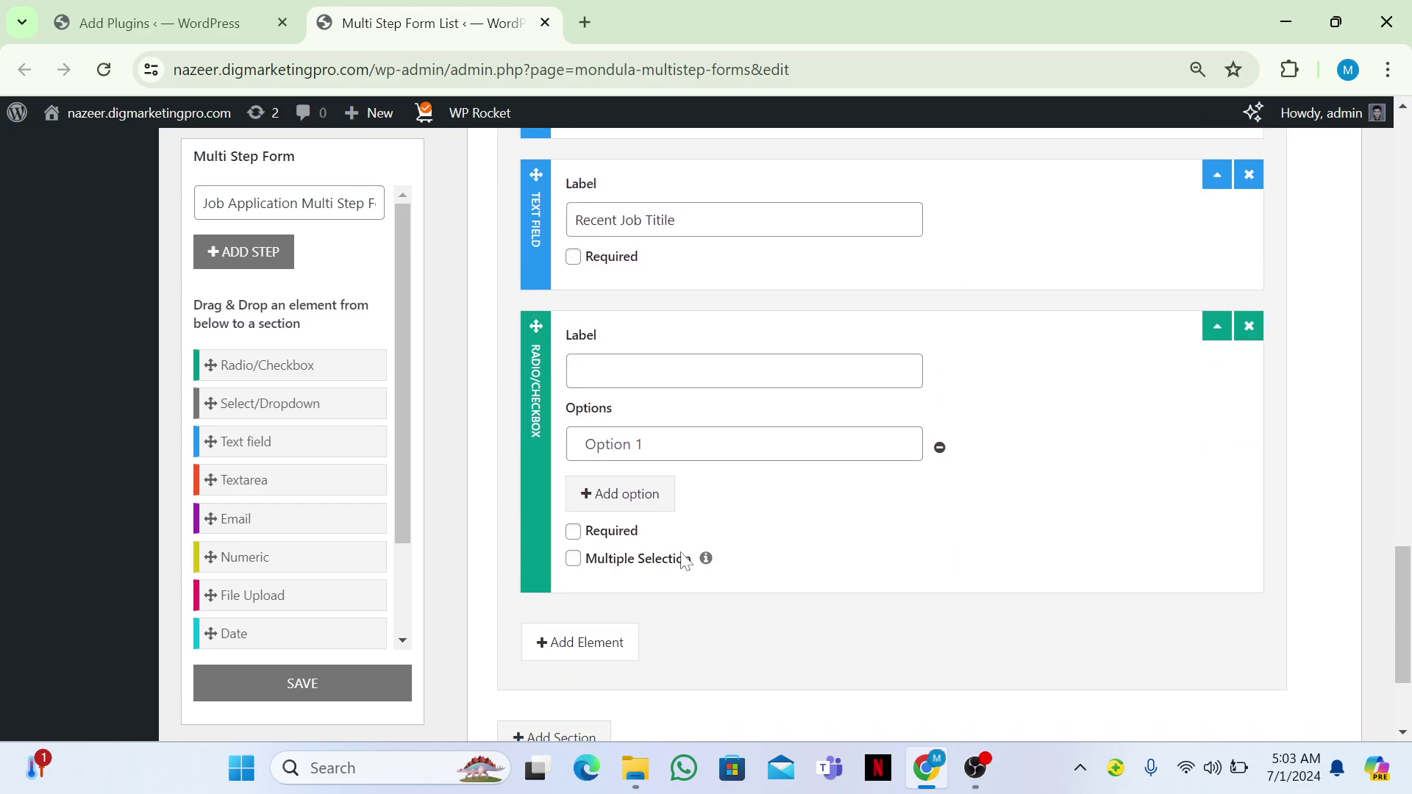
click(639, 367)
text(Key d)
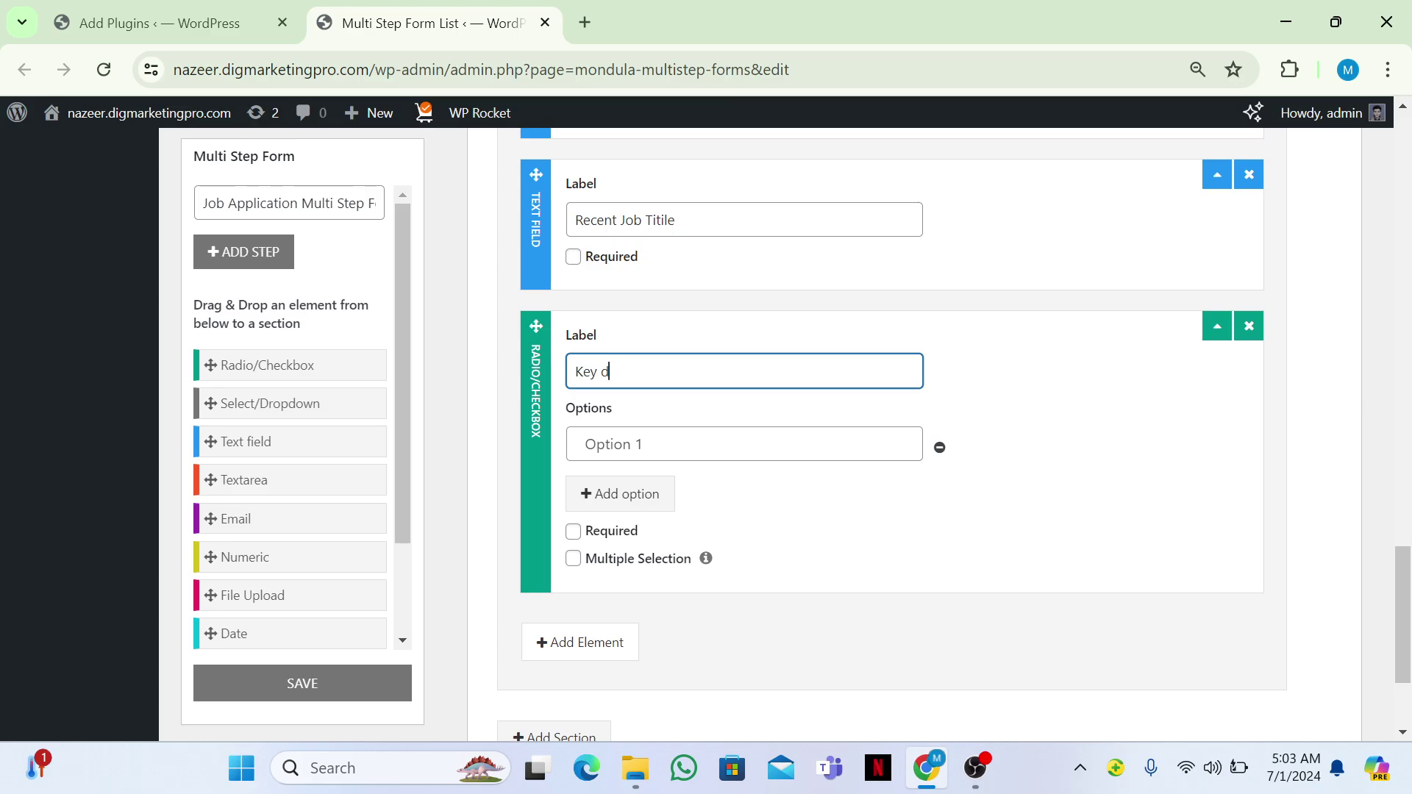
key(BackSpace)
text(Skills)
Give the Key Skills element the options PHP, C and Java.
click(576, 444)
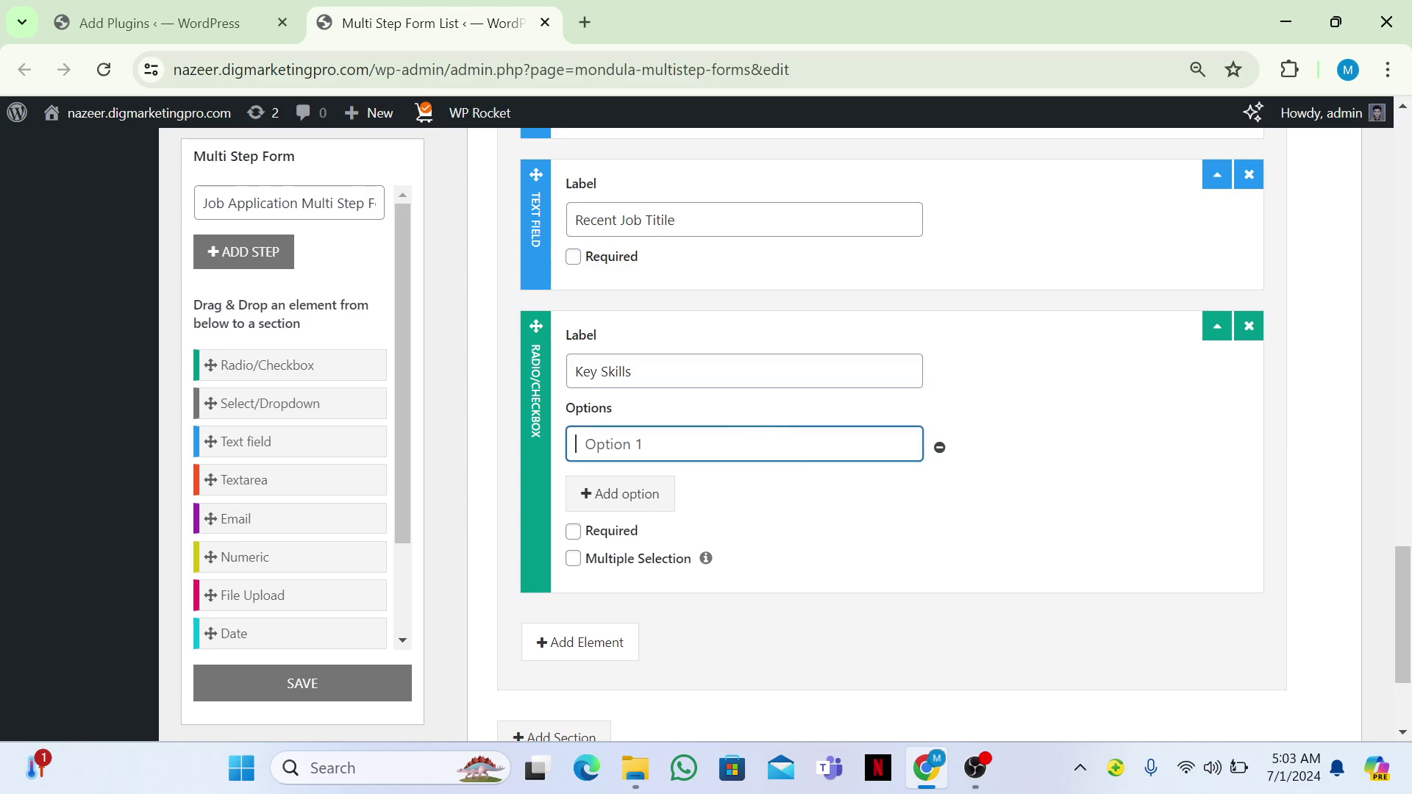
text(PHP)
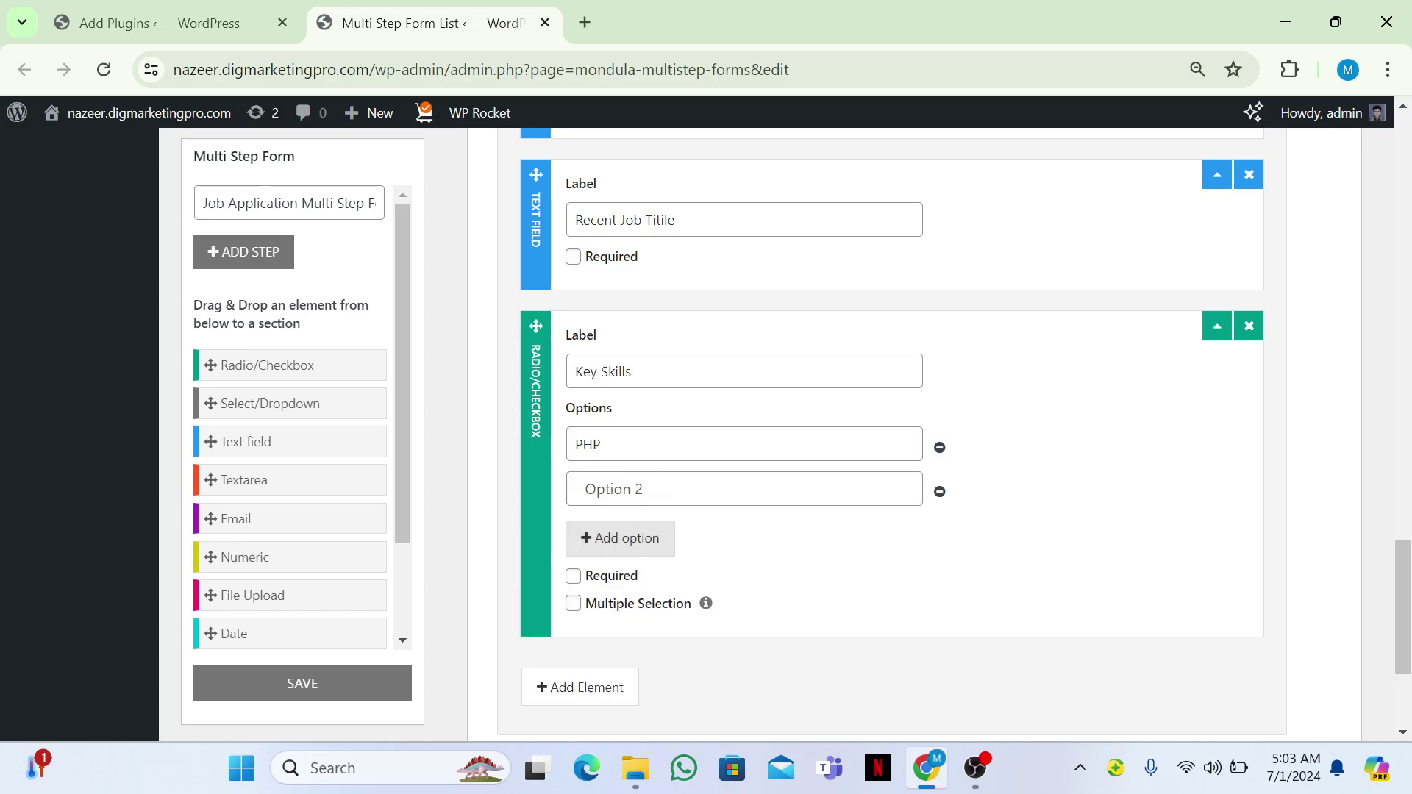
click(588, 489)
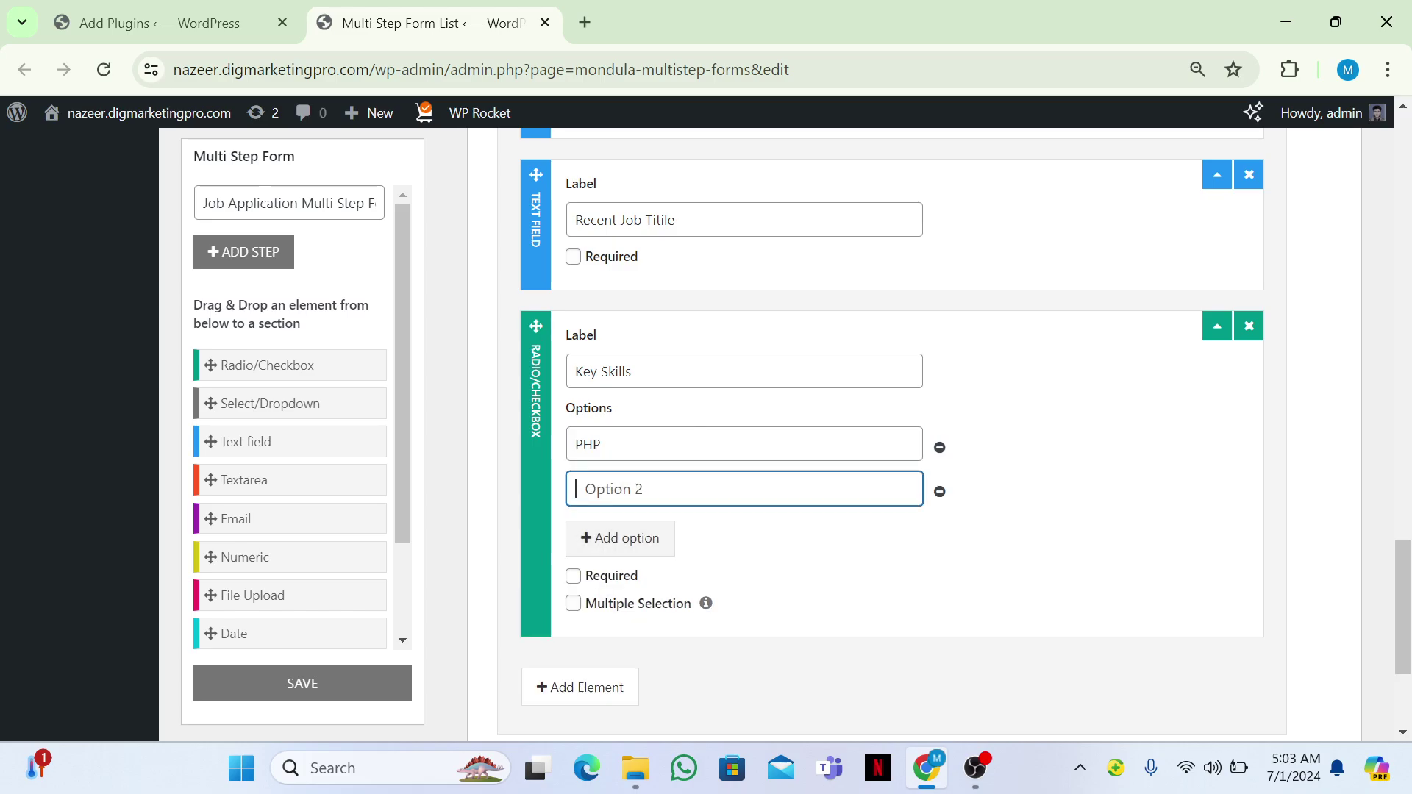
text(C)
key(Return)
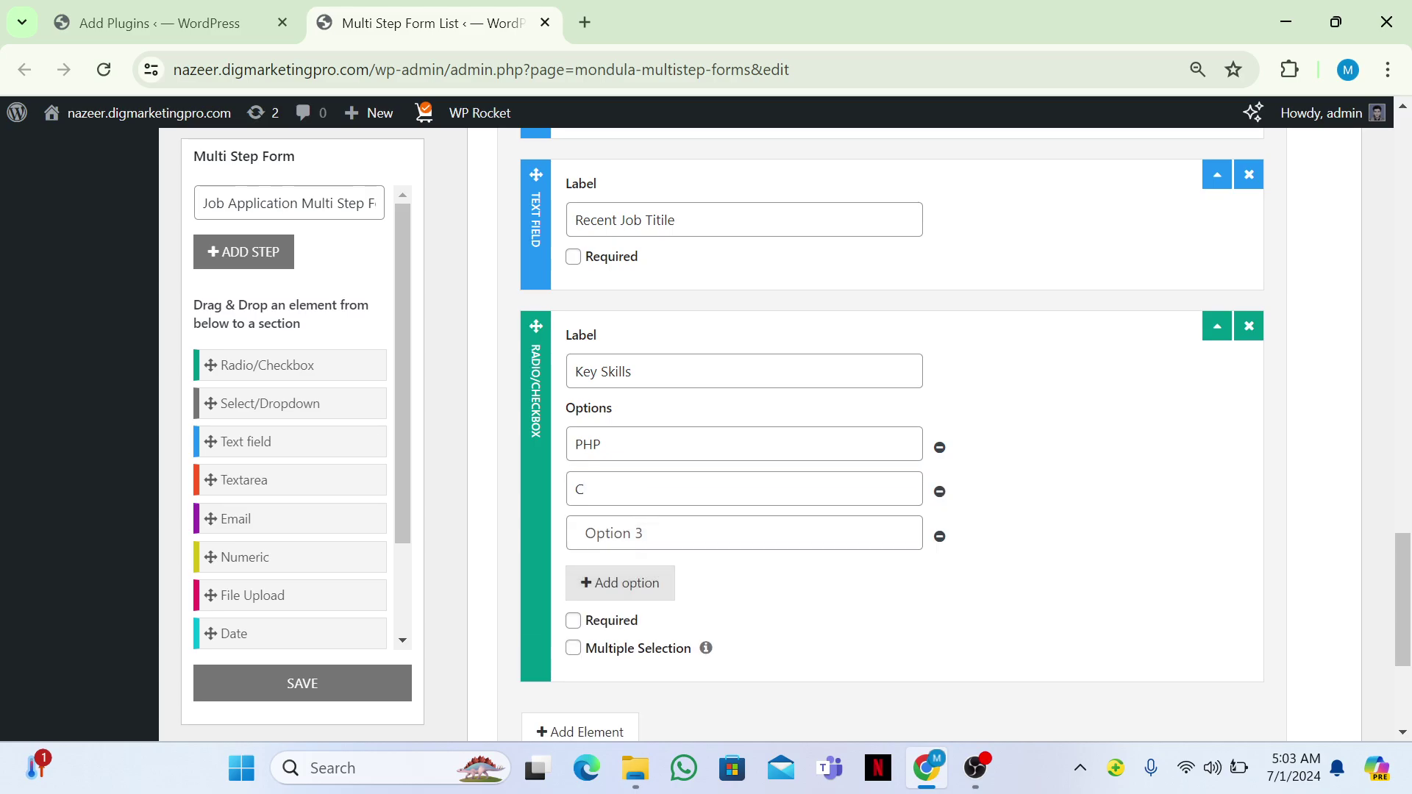
click(589, 533)
text(Jav)
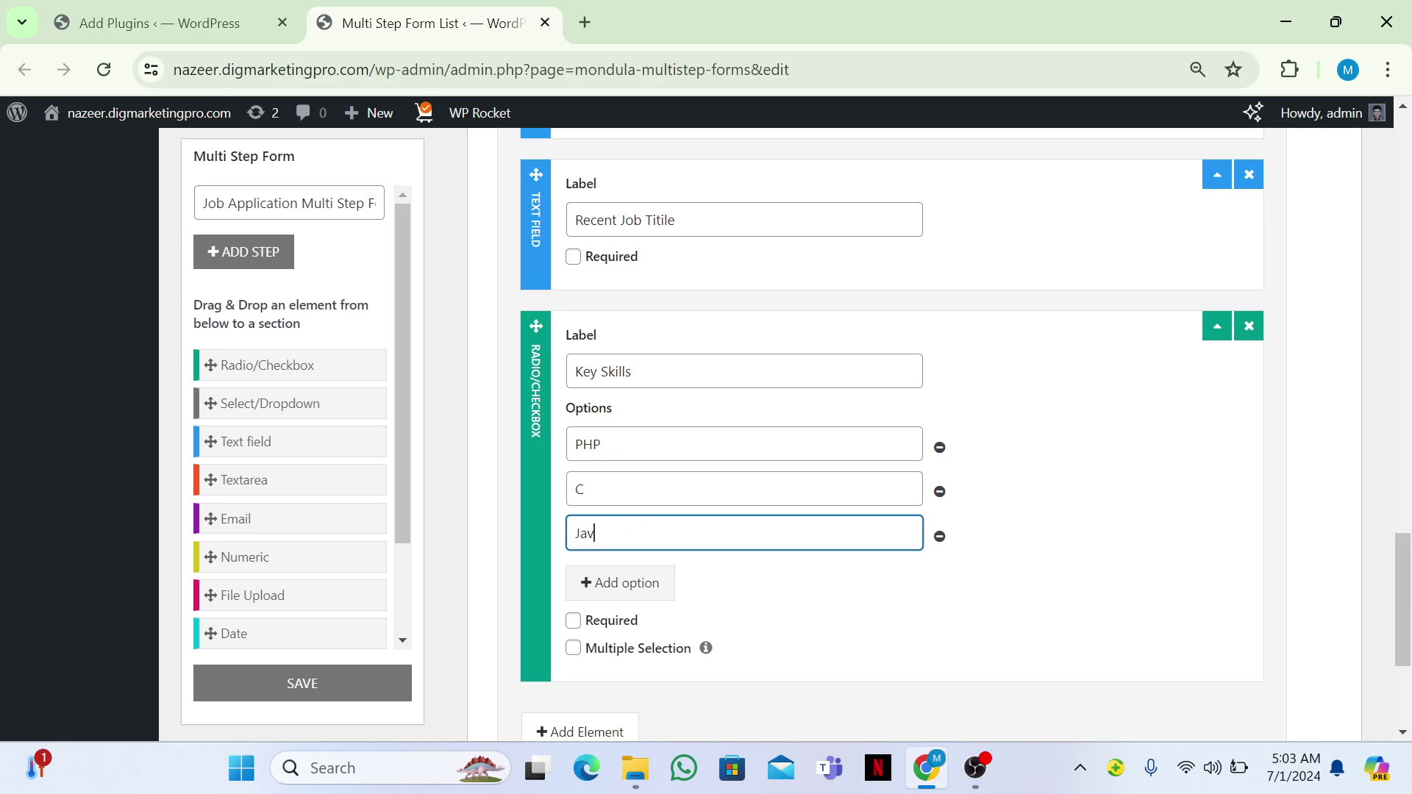
text(a)
Add a third step to the form.
scroll(882, 434, down, 1)
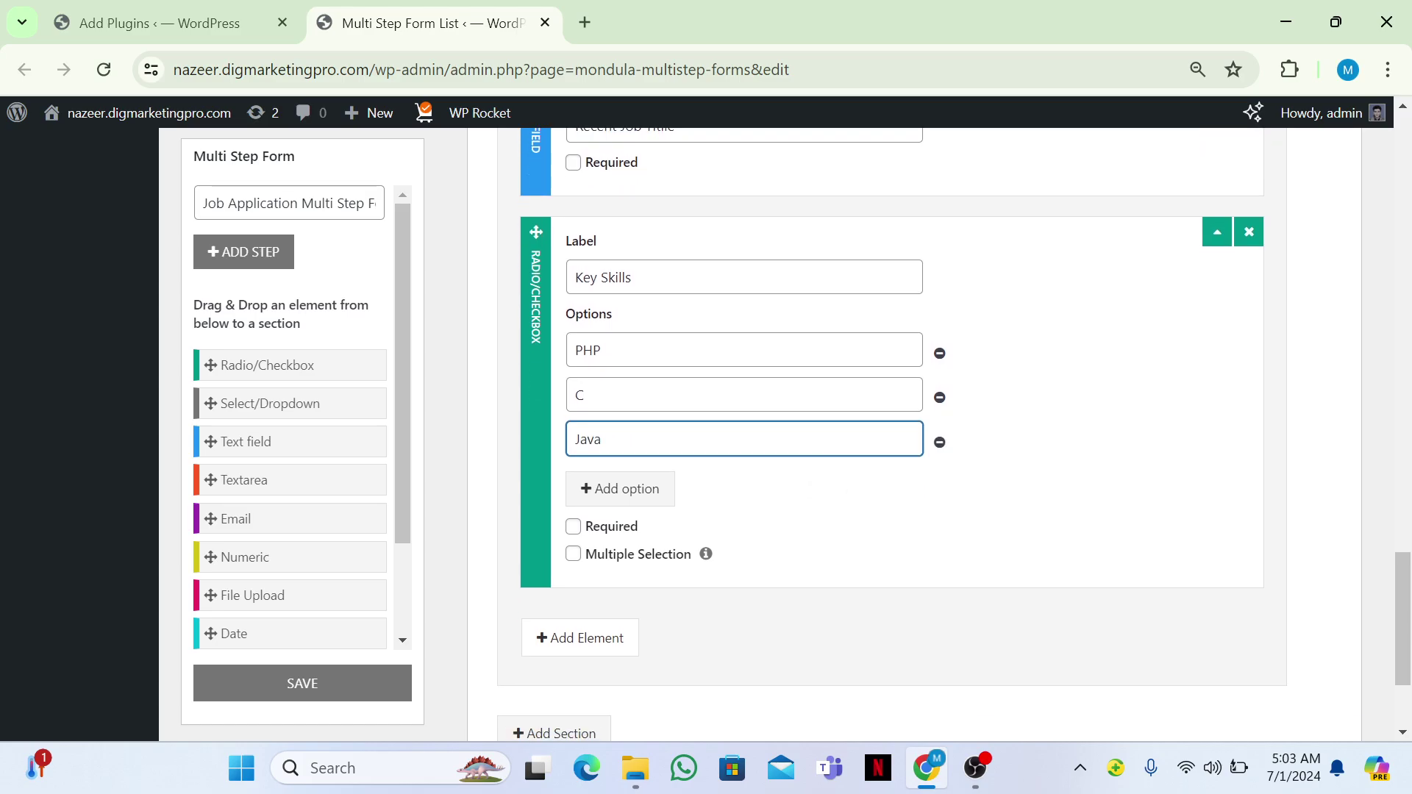
scroll(883, 434, down, 1)
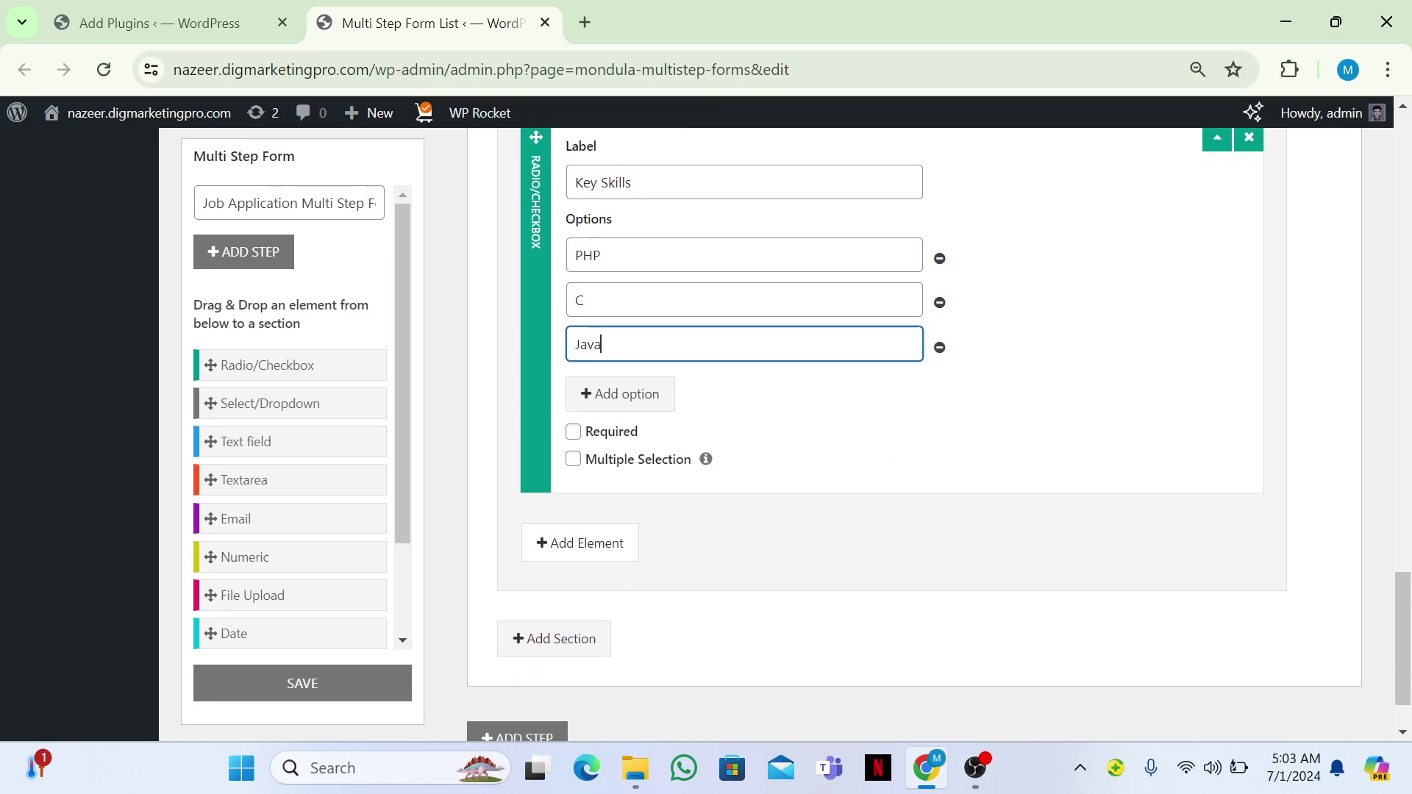
scroll(883, 434, down, 1)
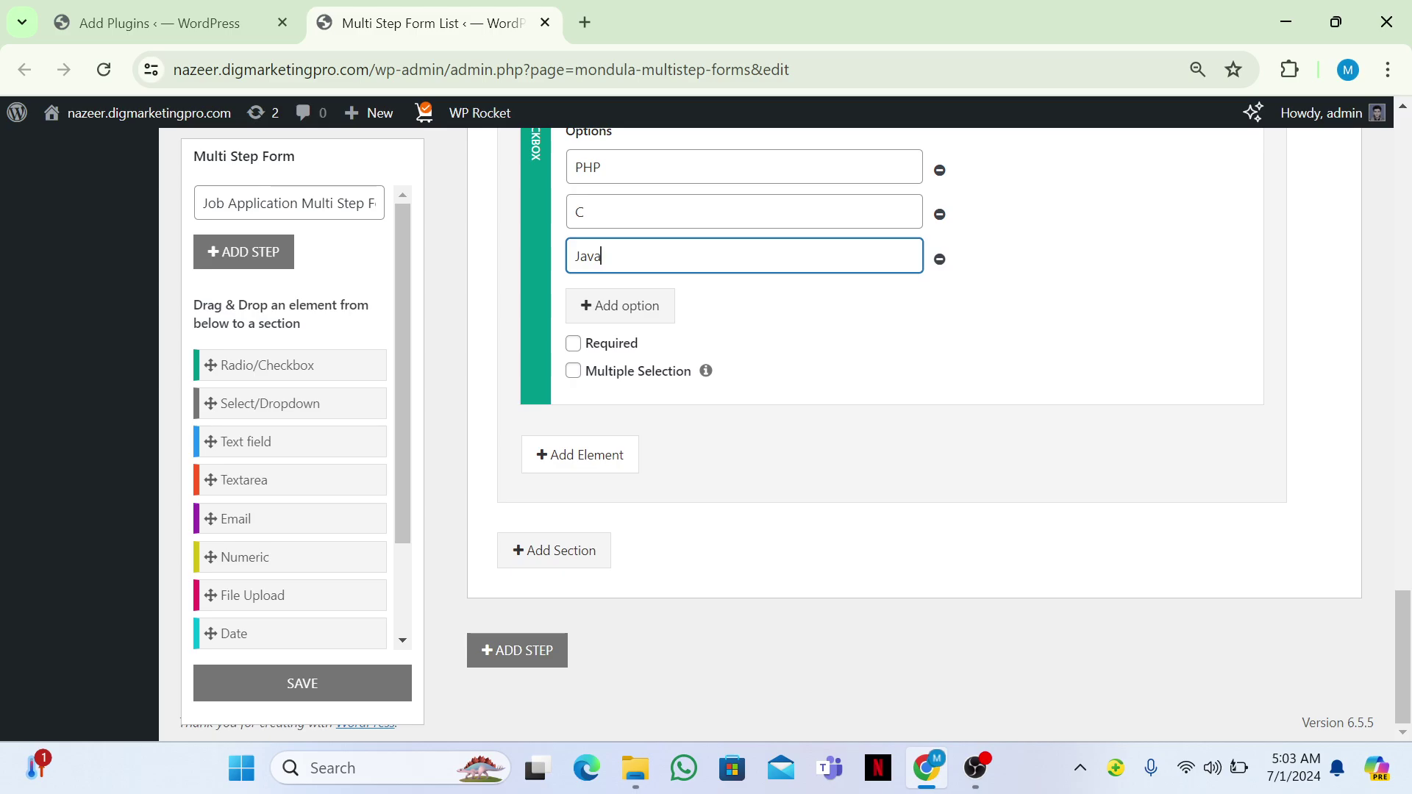
click(517, 650)
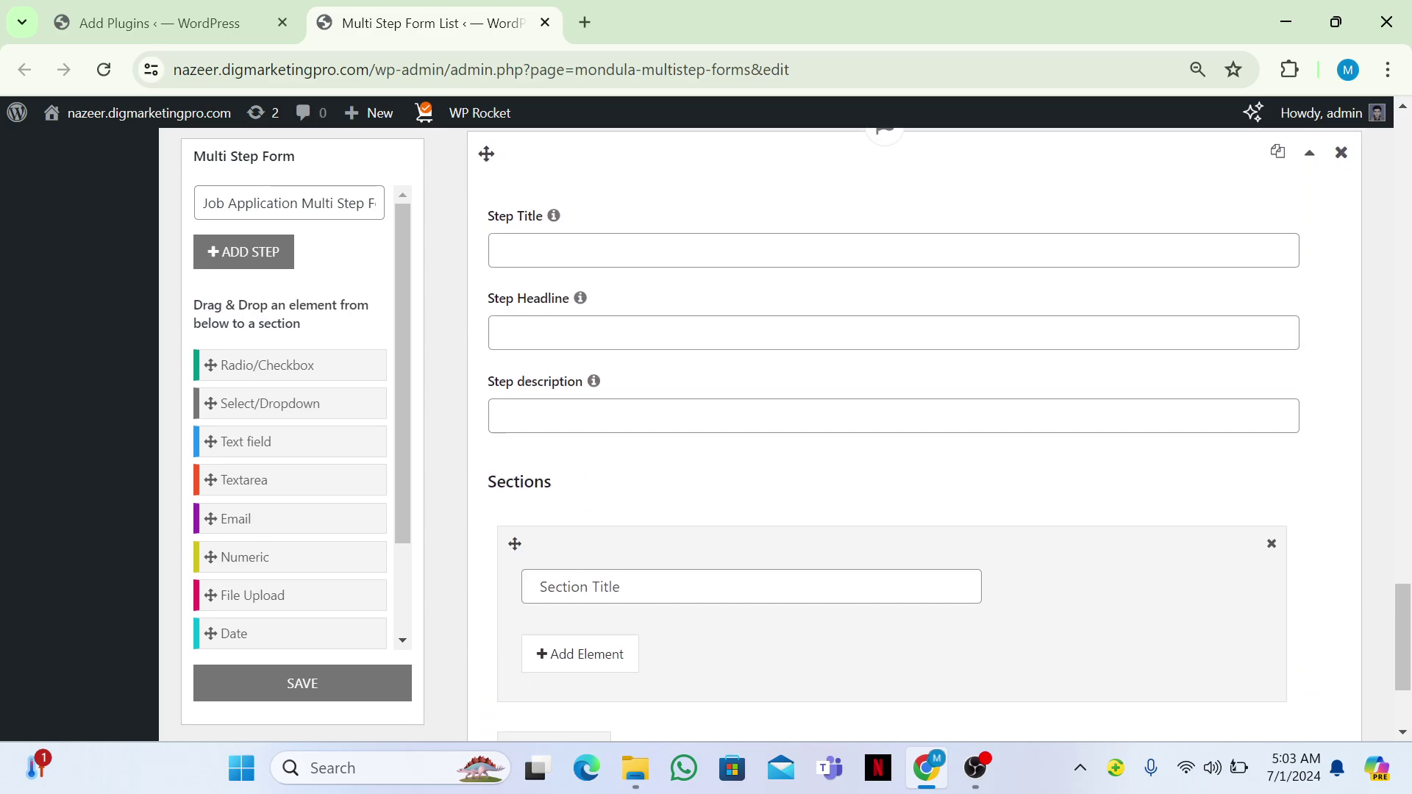
Title the third step 'Step 3' with a section named 'Position and Submission'.
click(500, 250)
text(Step 3)
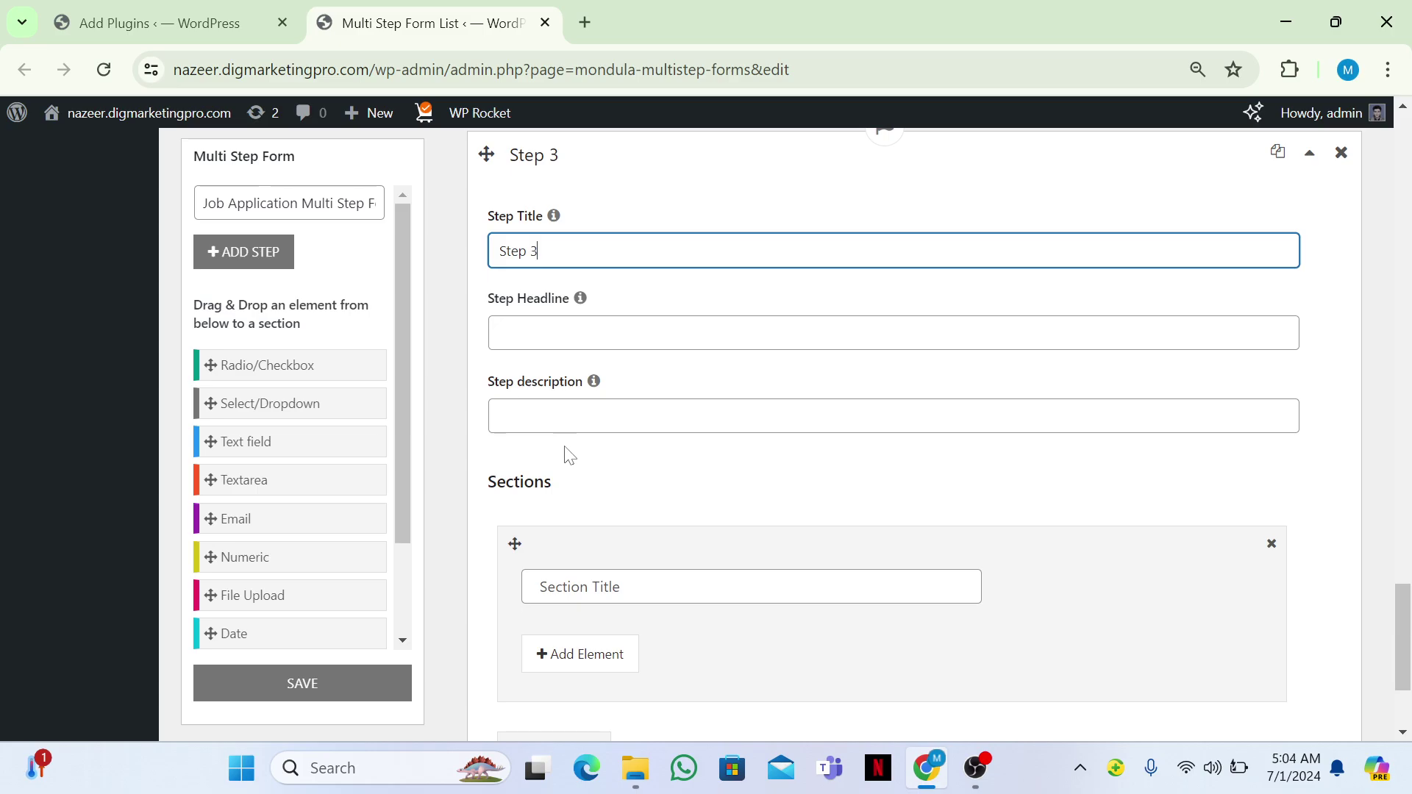
click(531, 586)
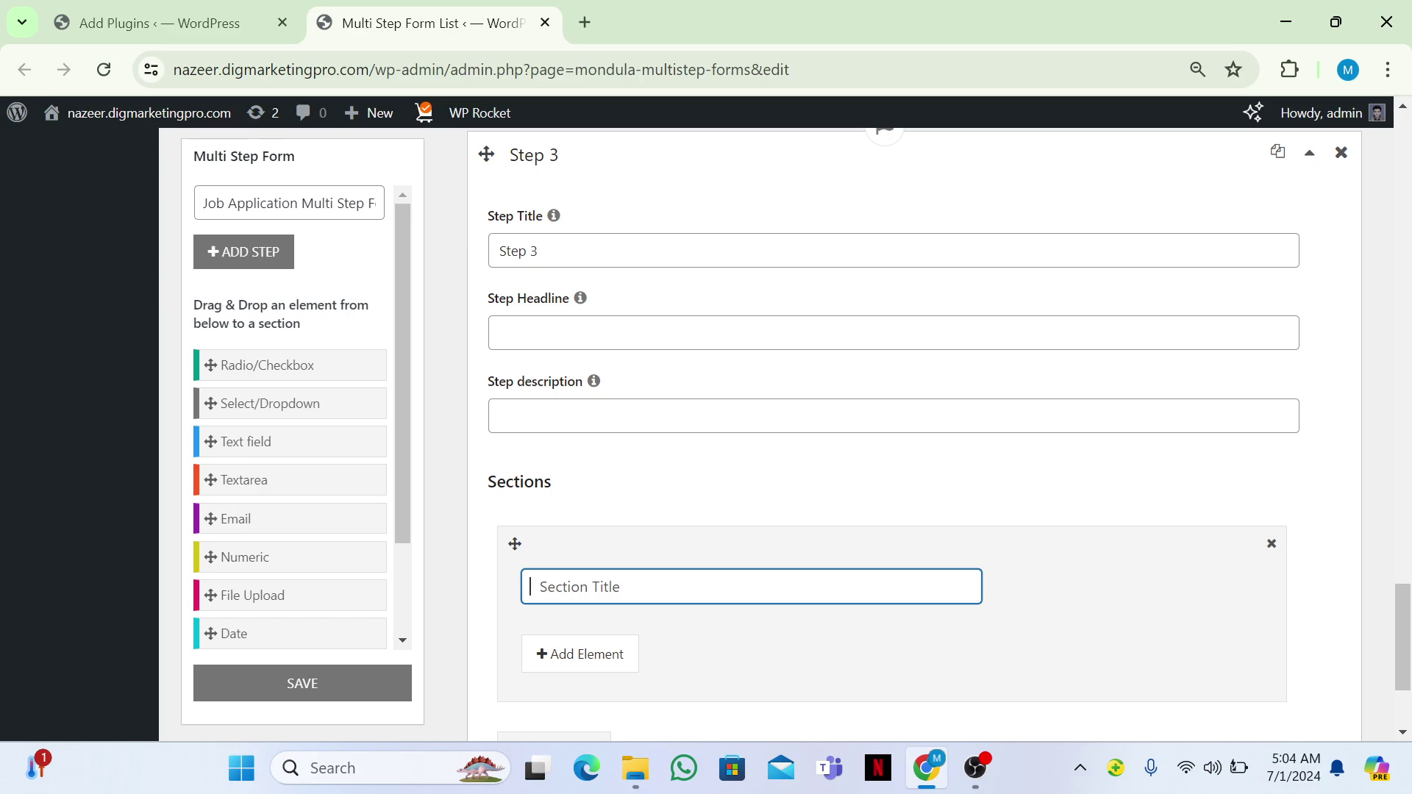
text(Position an)
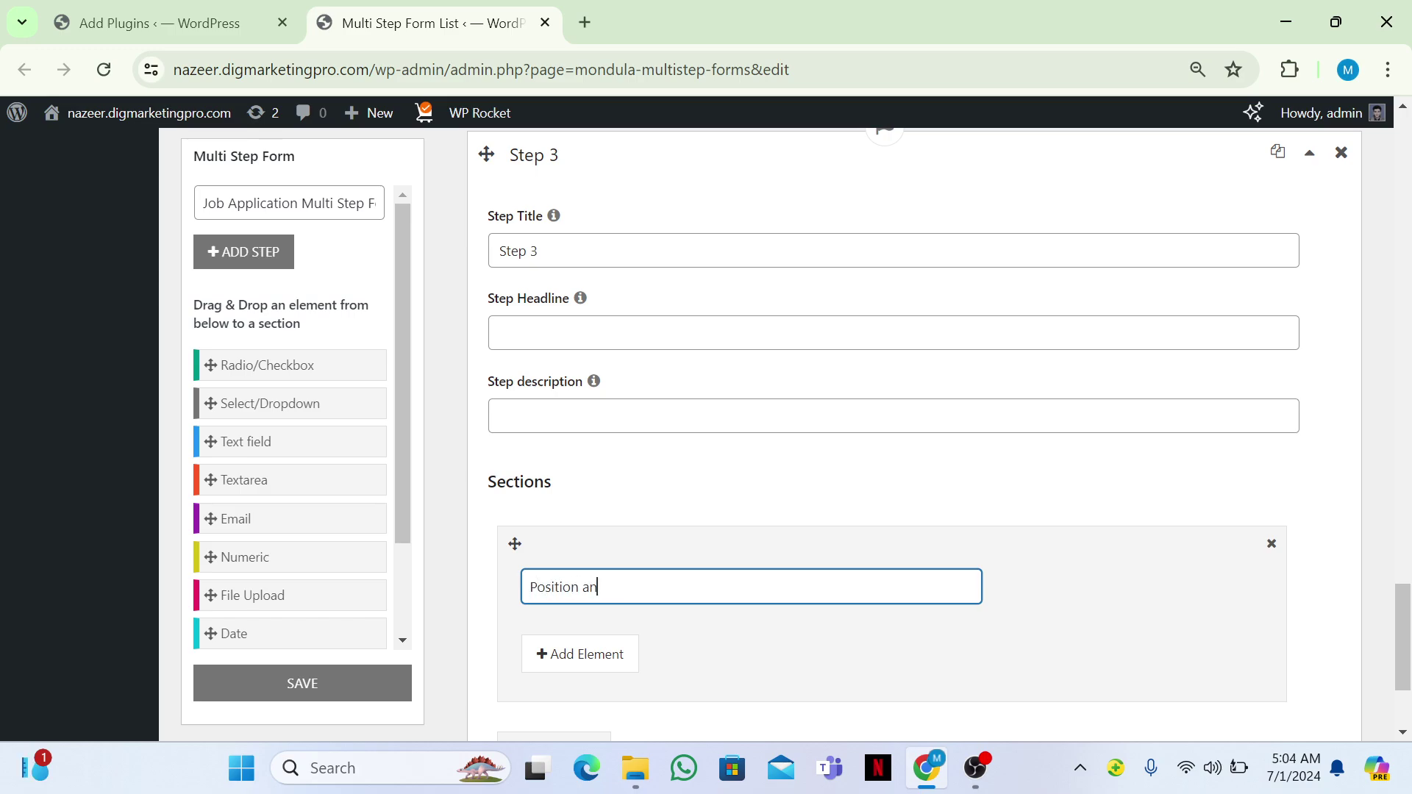
text(d Submi)
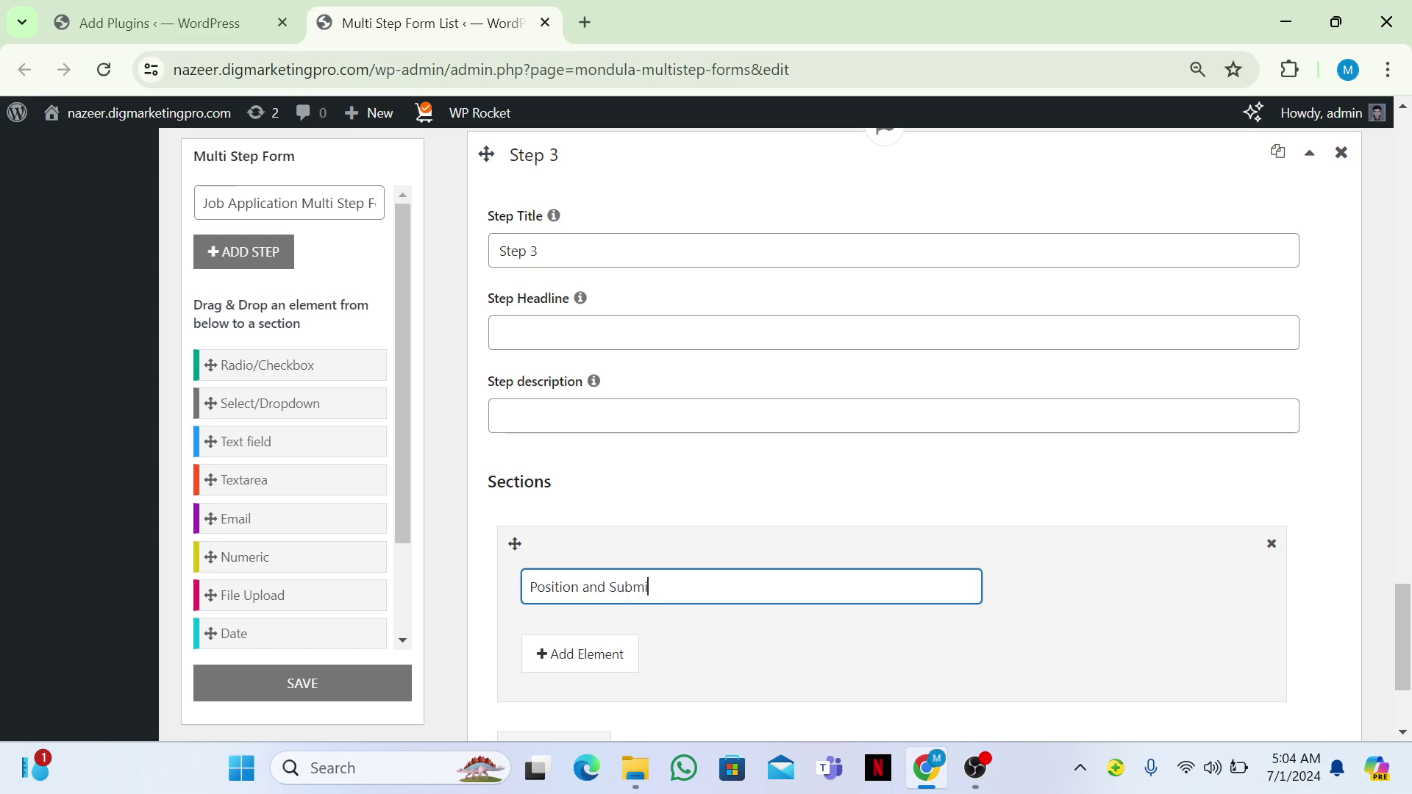
text(ssion)
scroll(912, 434, down, 2)
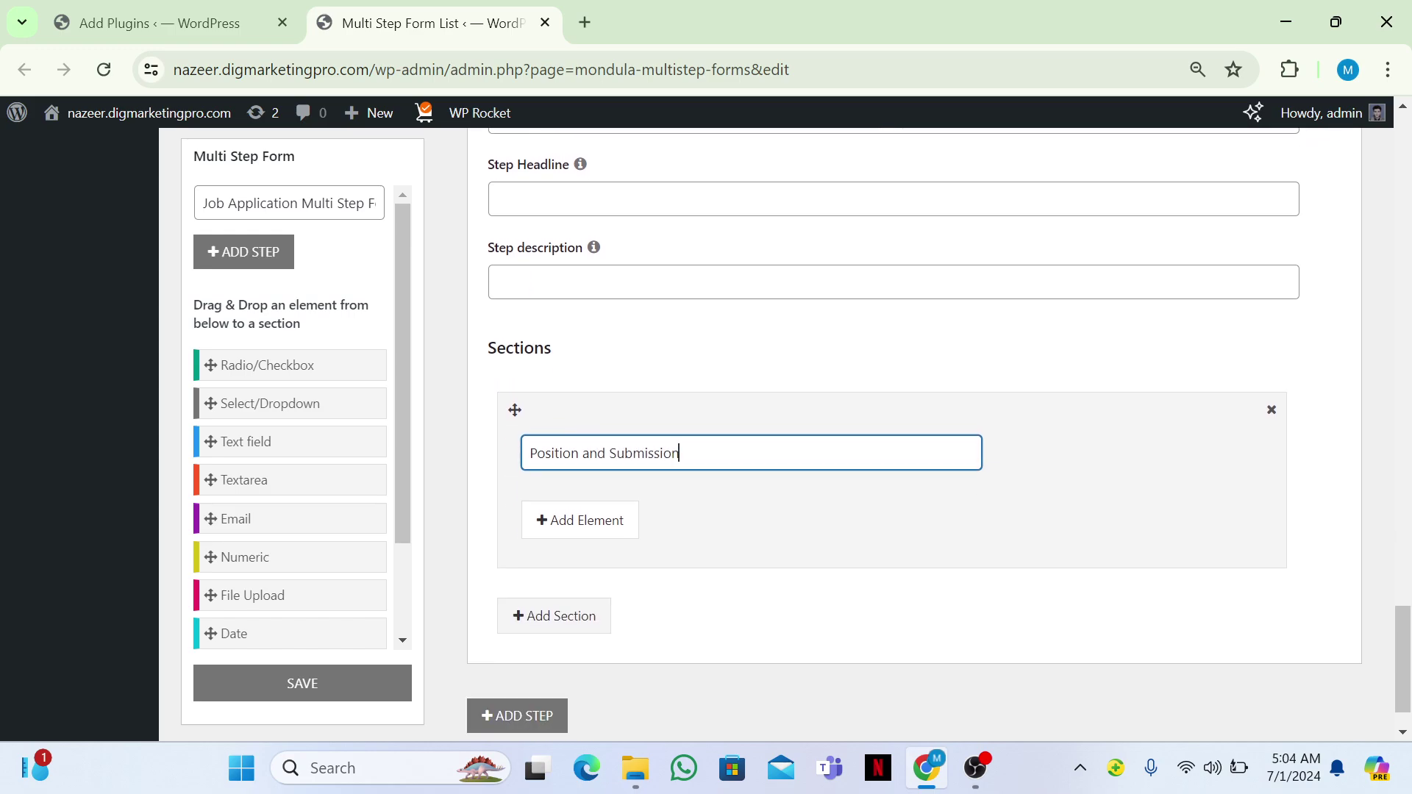
Add an 'Expected Salary' text field to Position and Submission.
click(580, 520)
click(870, 374)
click(742, 552)
text(Expe)
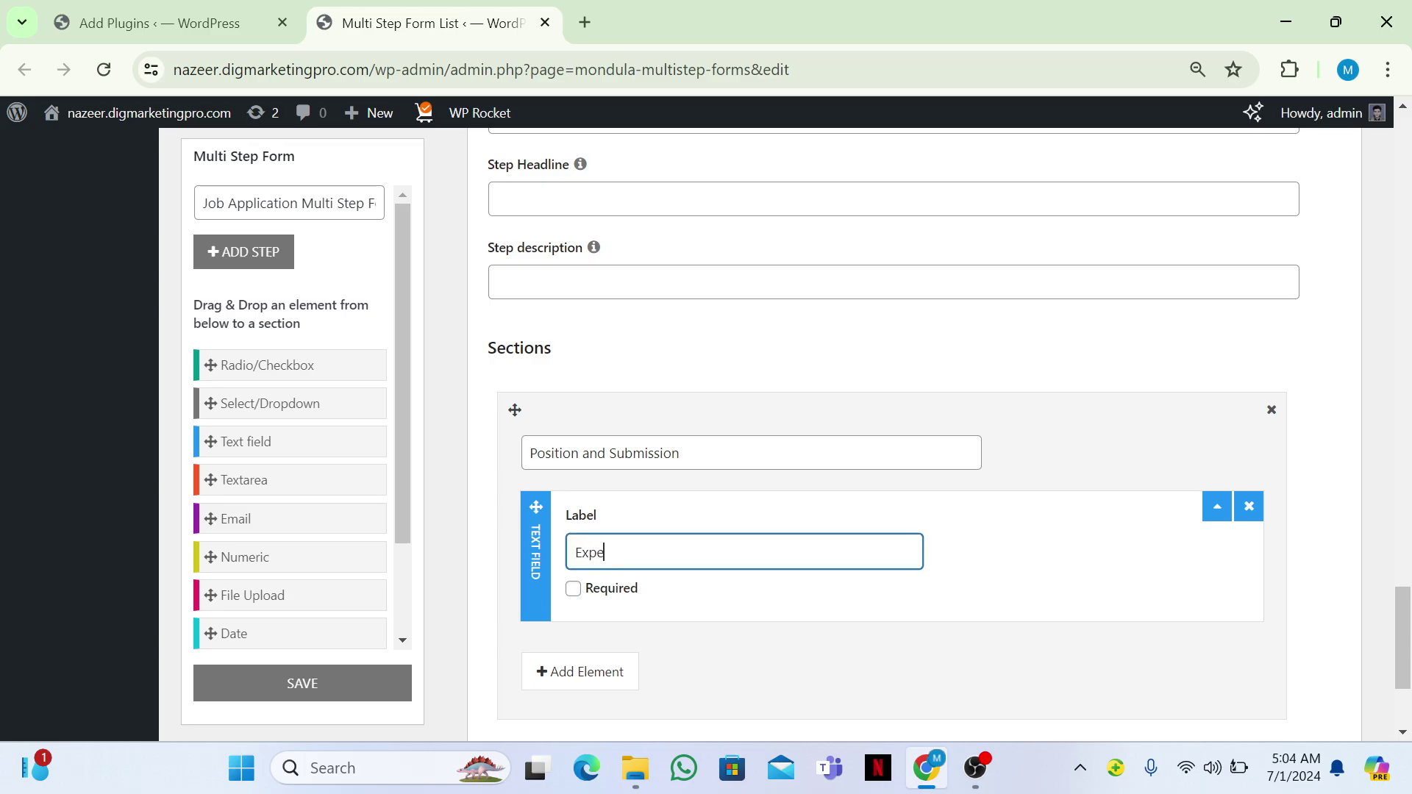
text(cted Salary)
Add a CV file upload field and attempt to save the form.
click(581, 672)
click(505, 493)
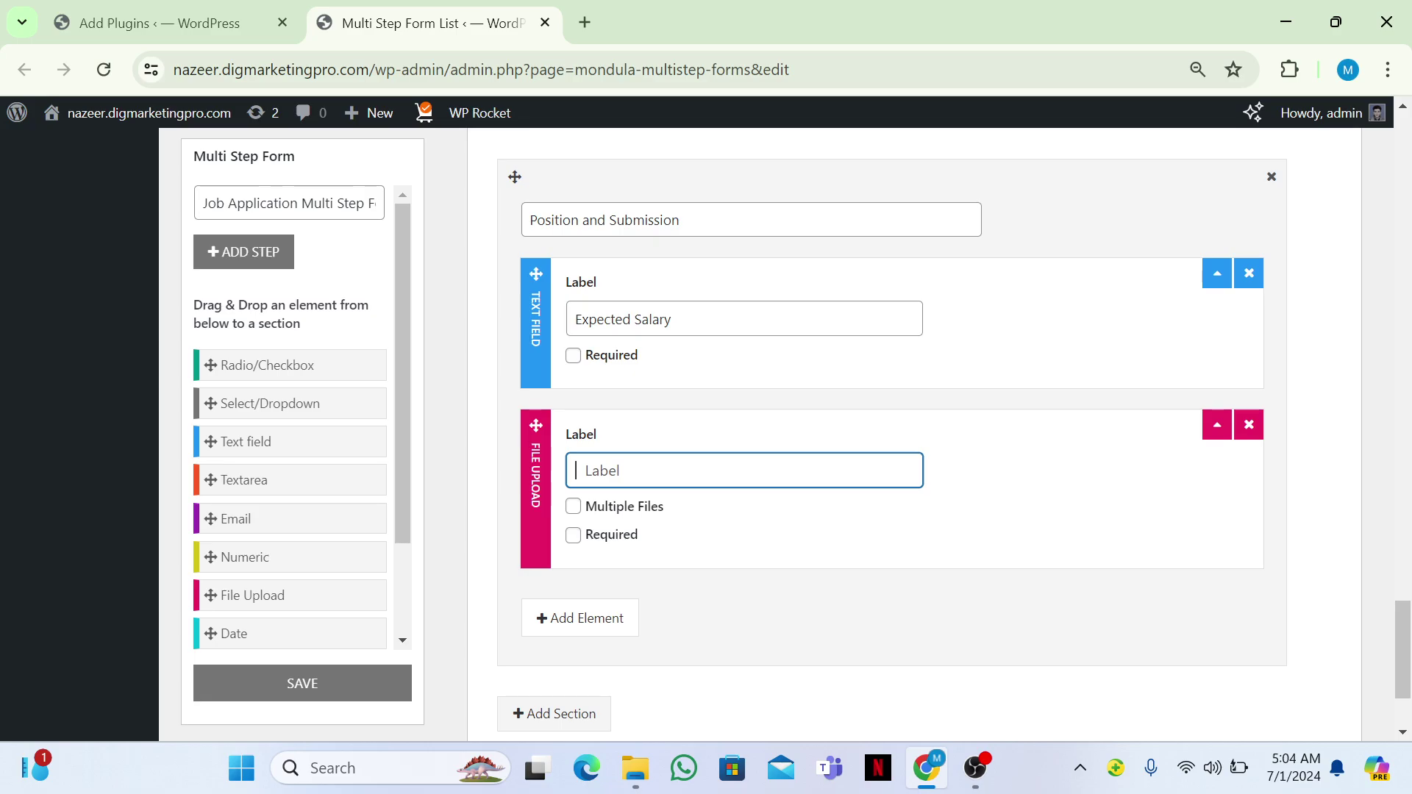
text(CV)
scroll(777, 435, down, 2)
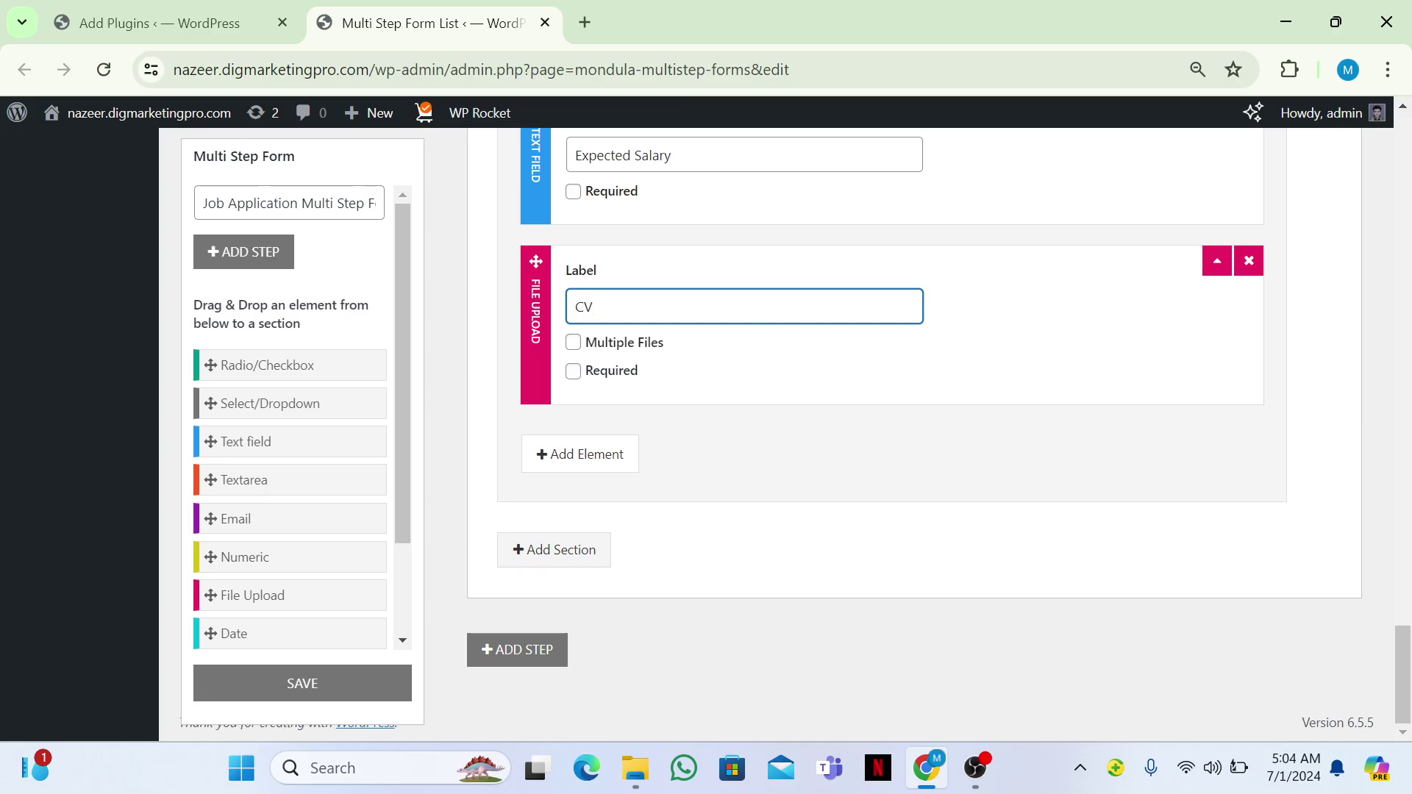
scroll(904, 433, up, 8)
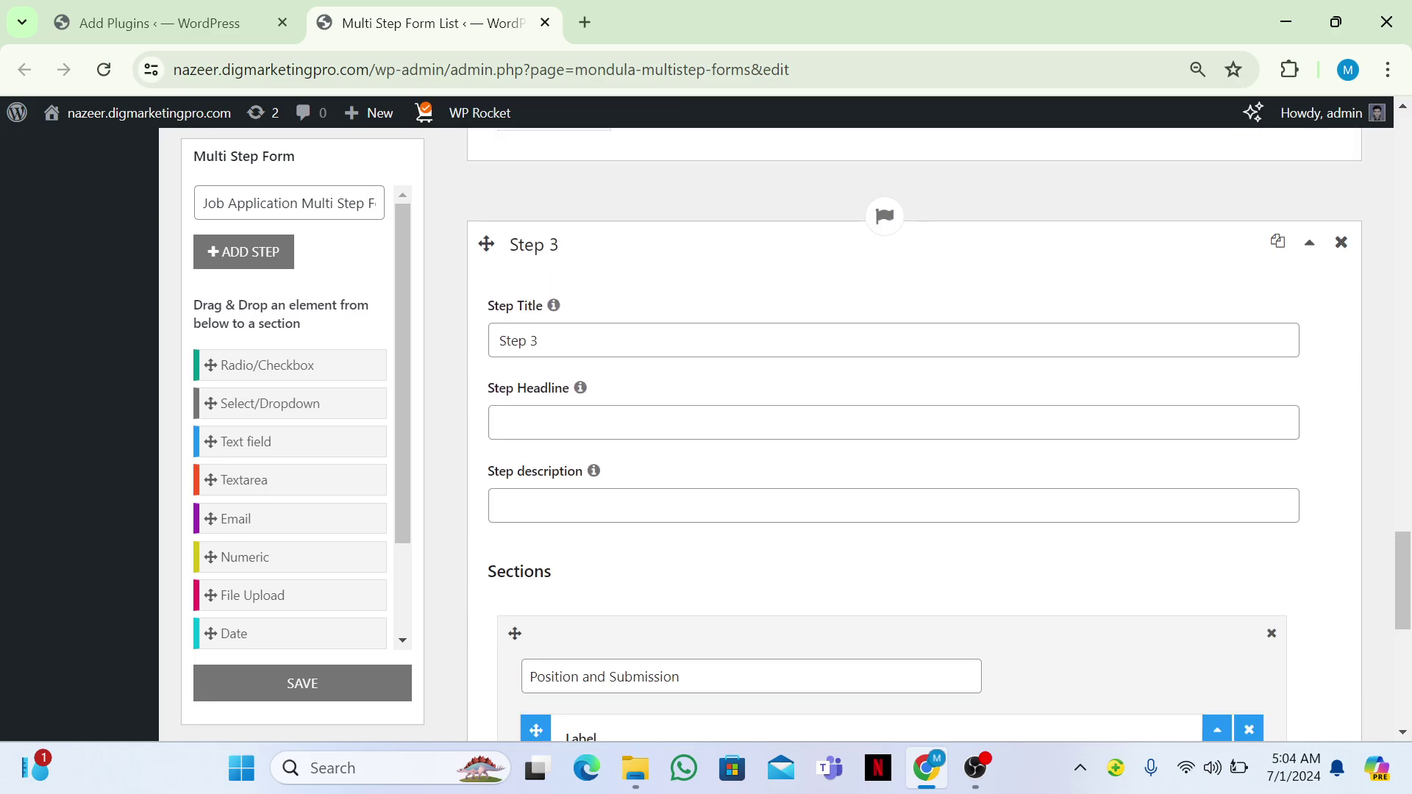
click(302, 683)
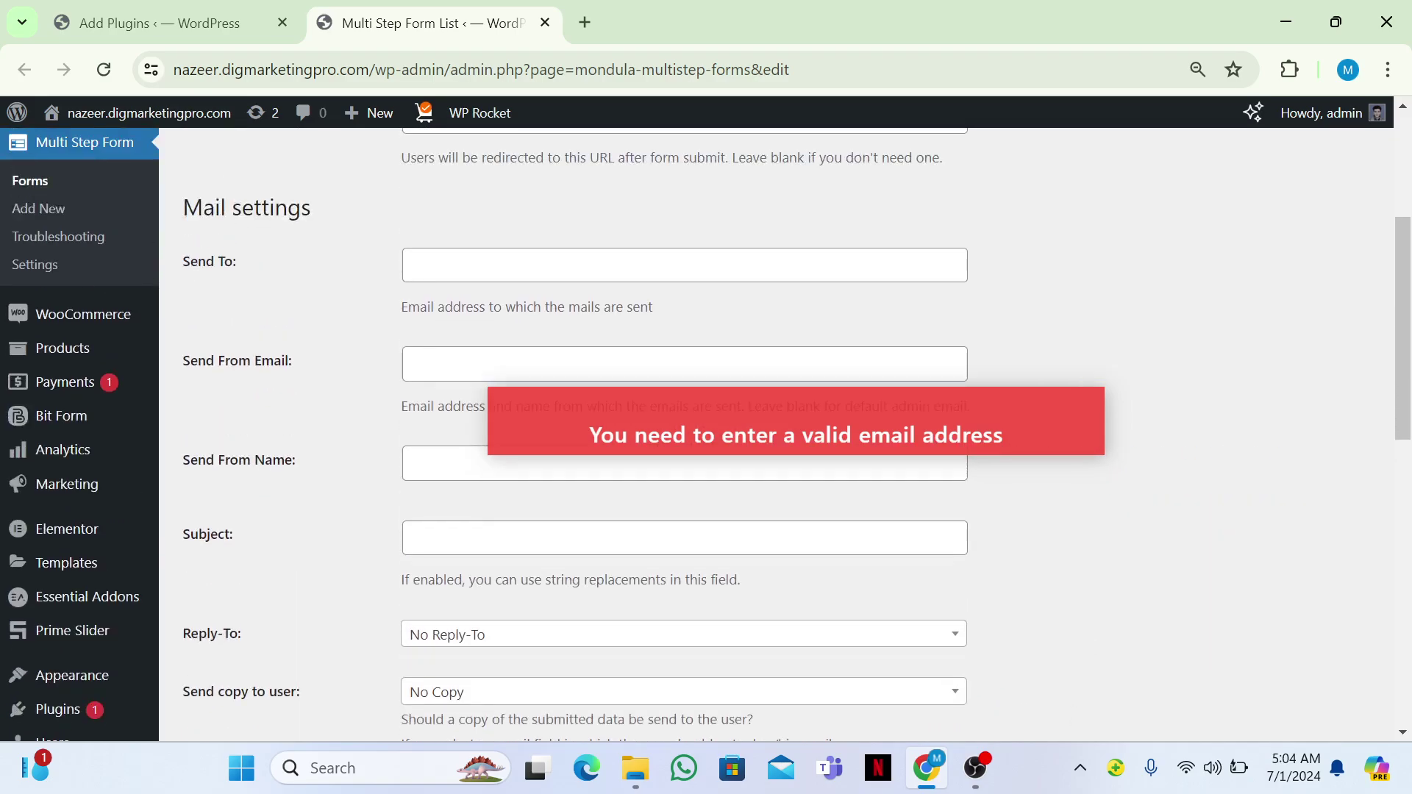
Enter the recipient e-mail address in Send To and reuse it as Send From Email.
click(684, 265)
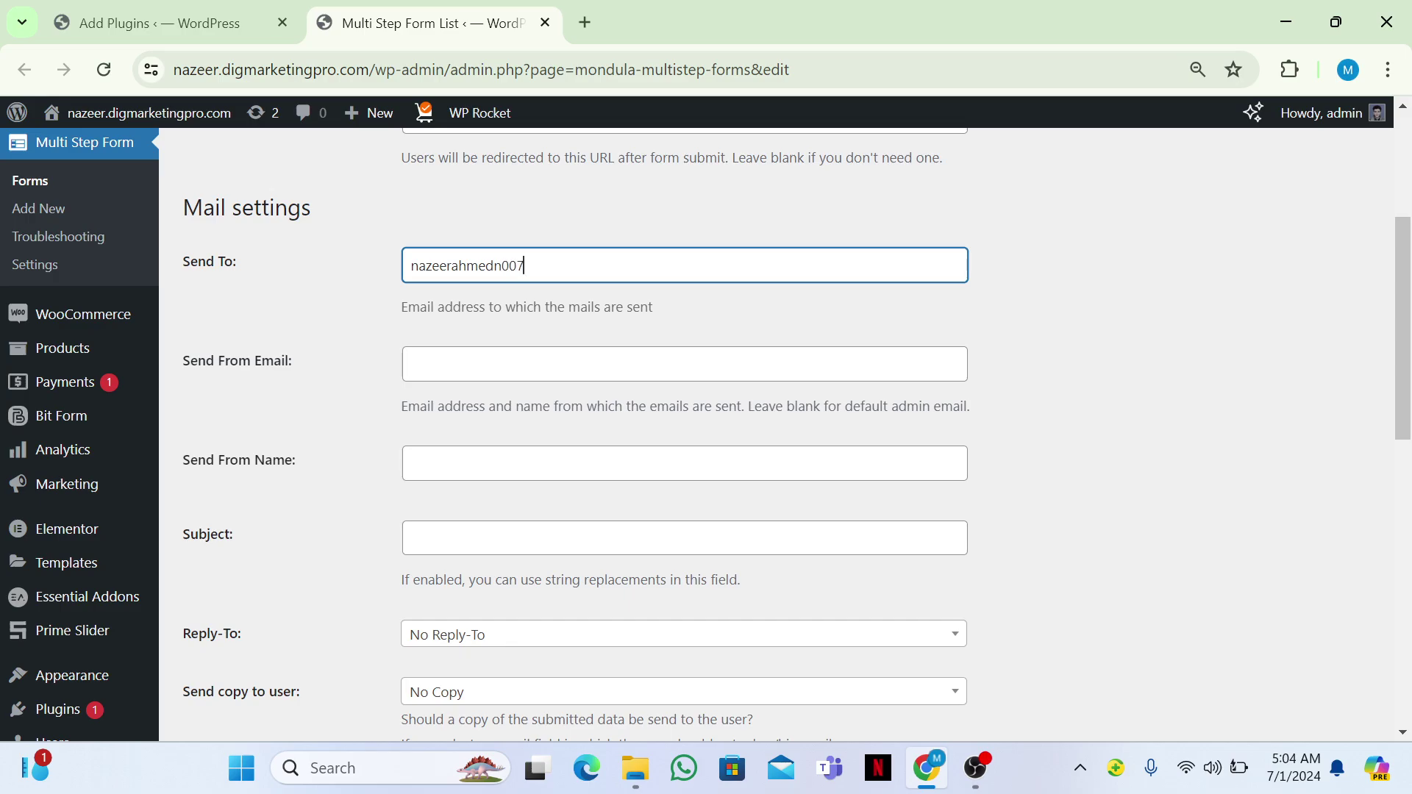
key(ctrl+a)
key(ctrl+c)
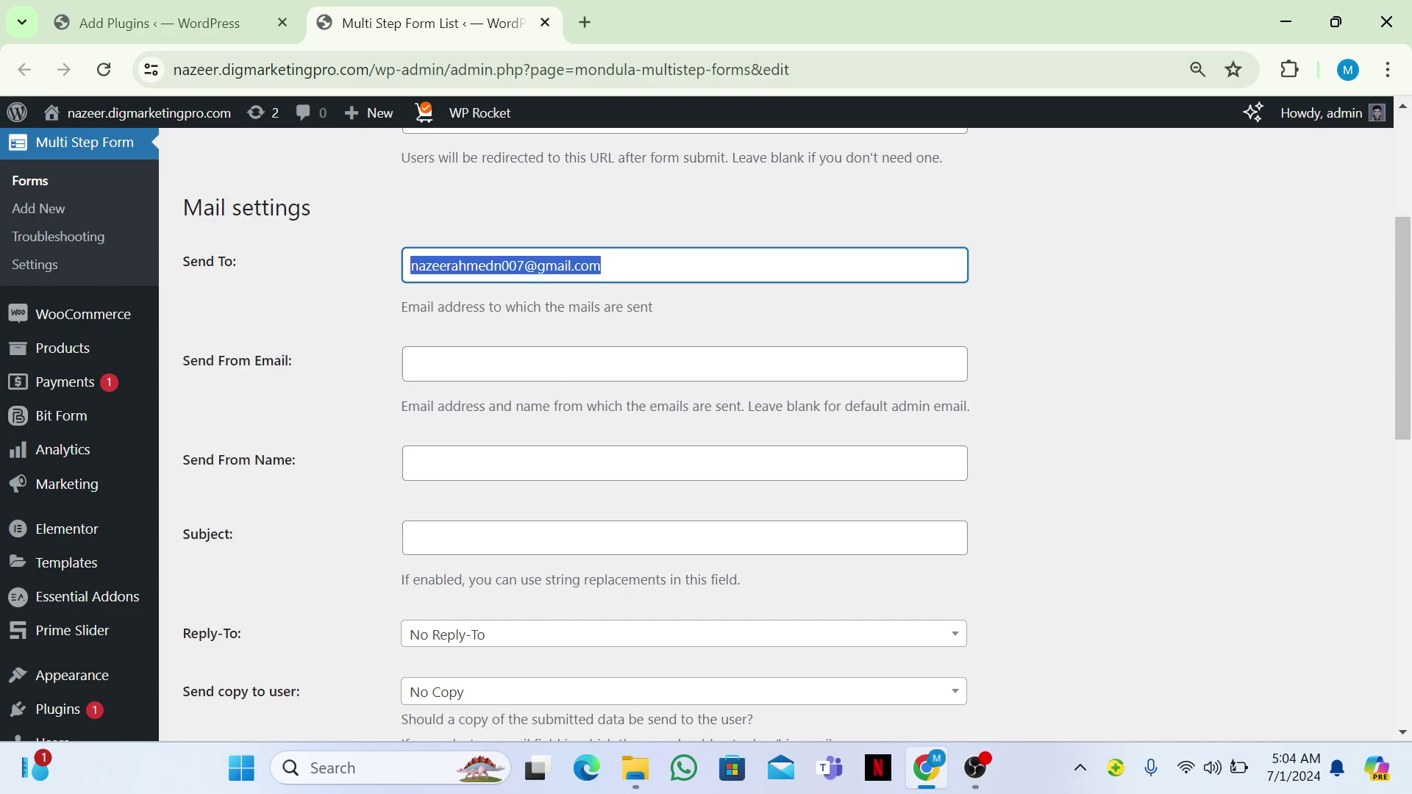
click(476, 375)
key(ctrl+v)
Set both the sender name and subject to 'Job Application Form'.
click(683, 463)
text(Job A)
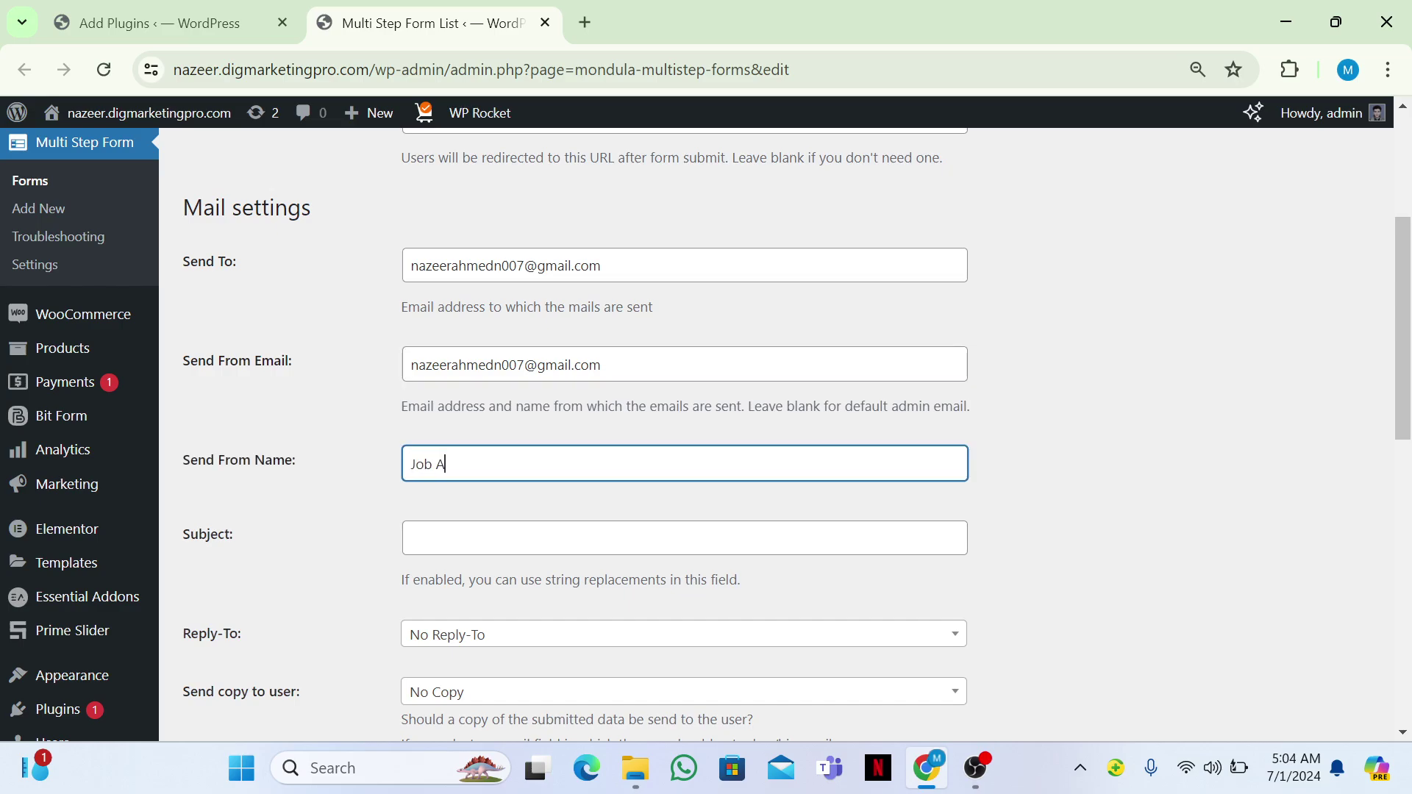
text(pplication Form)
click(684, 537)
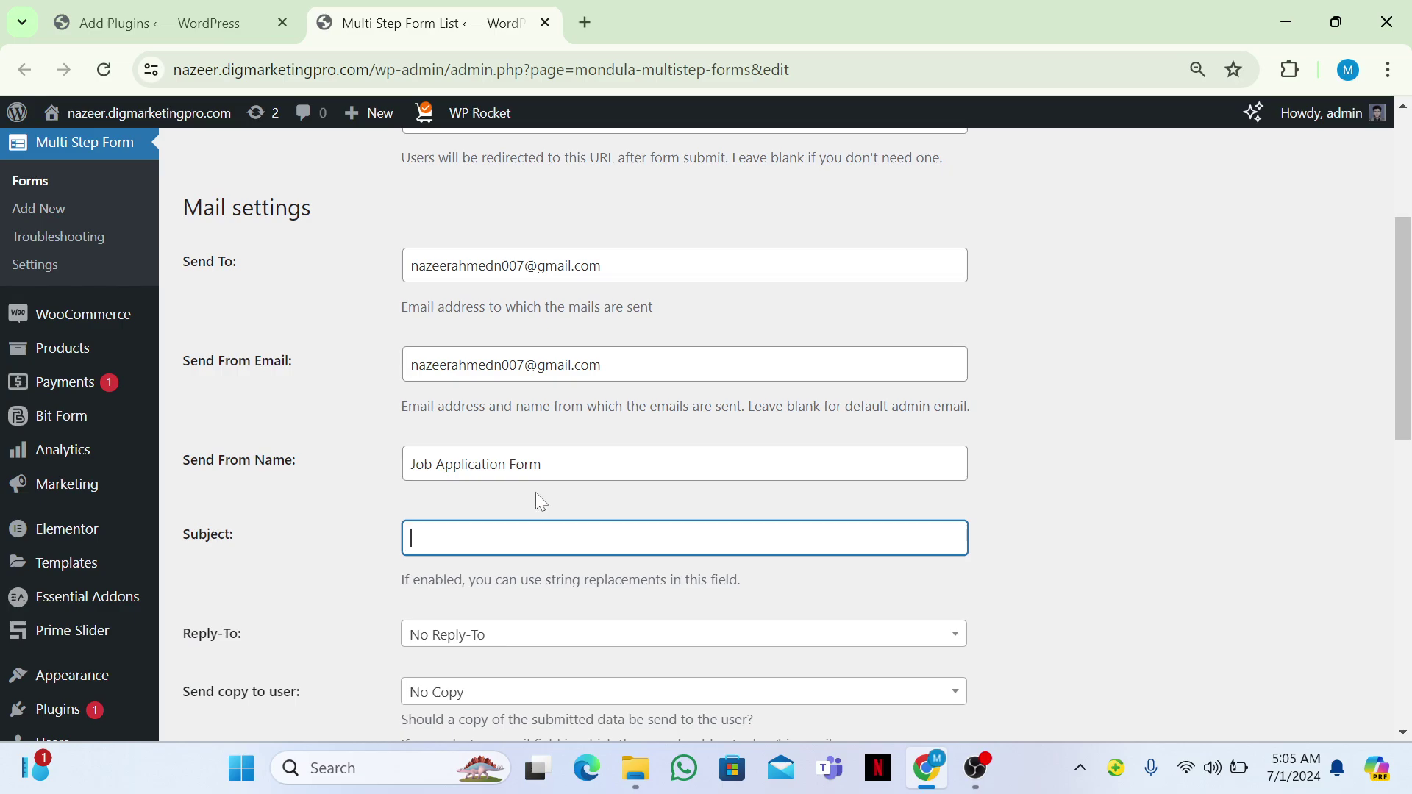
key(shift+Tab)
key(ctrl+c)
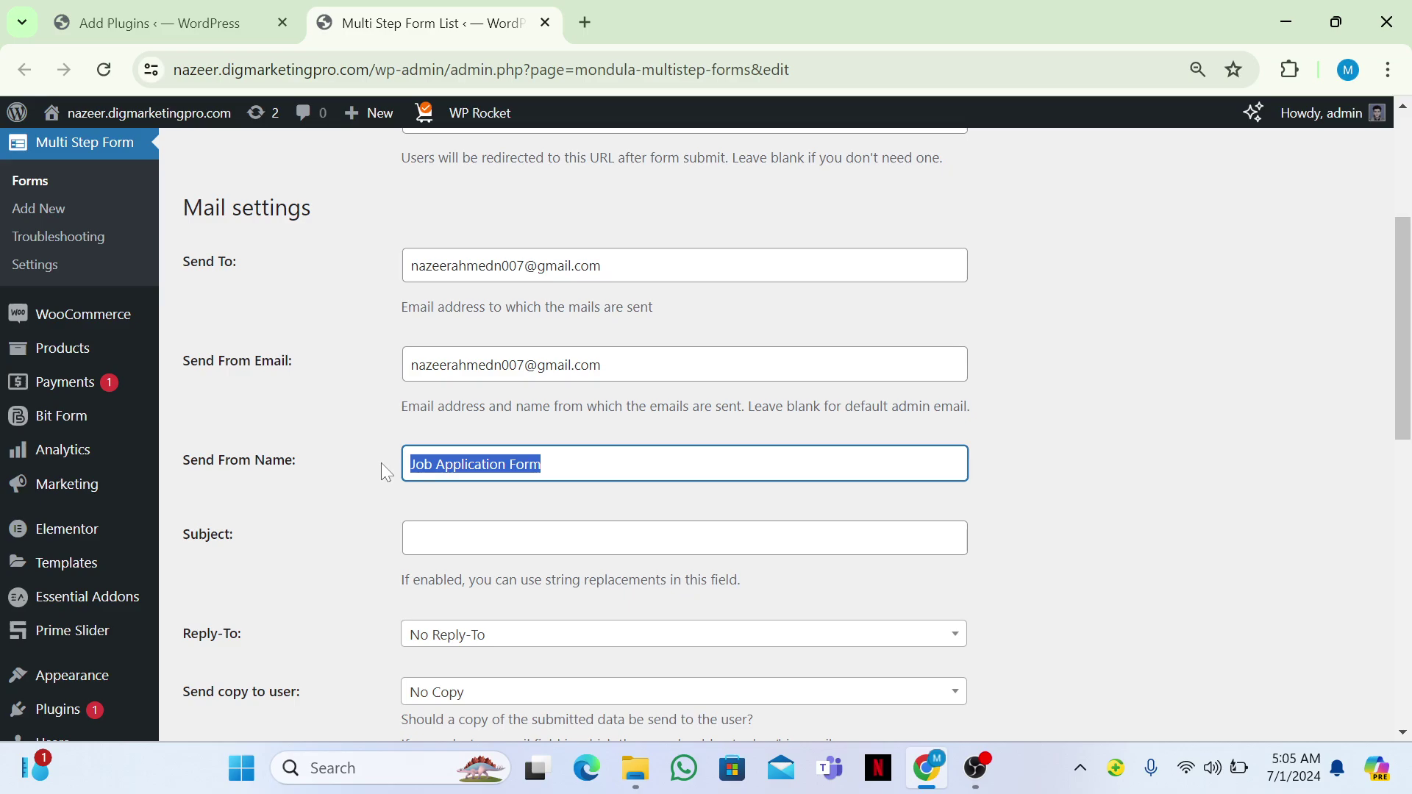
click(474, 537)
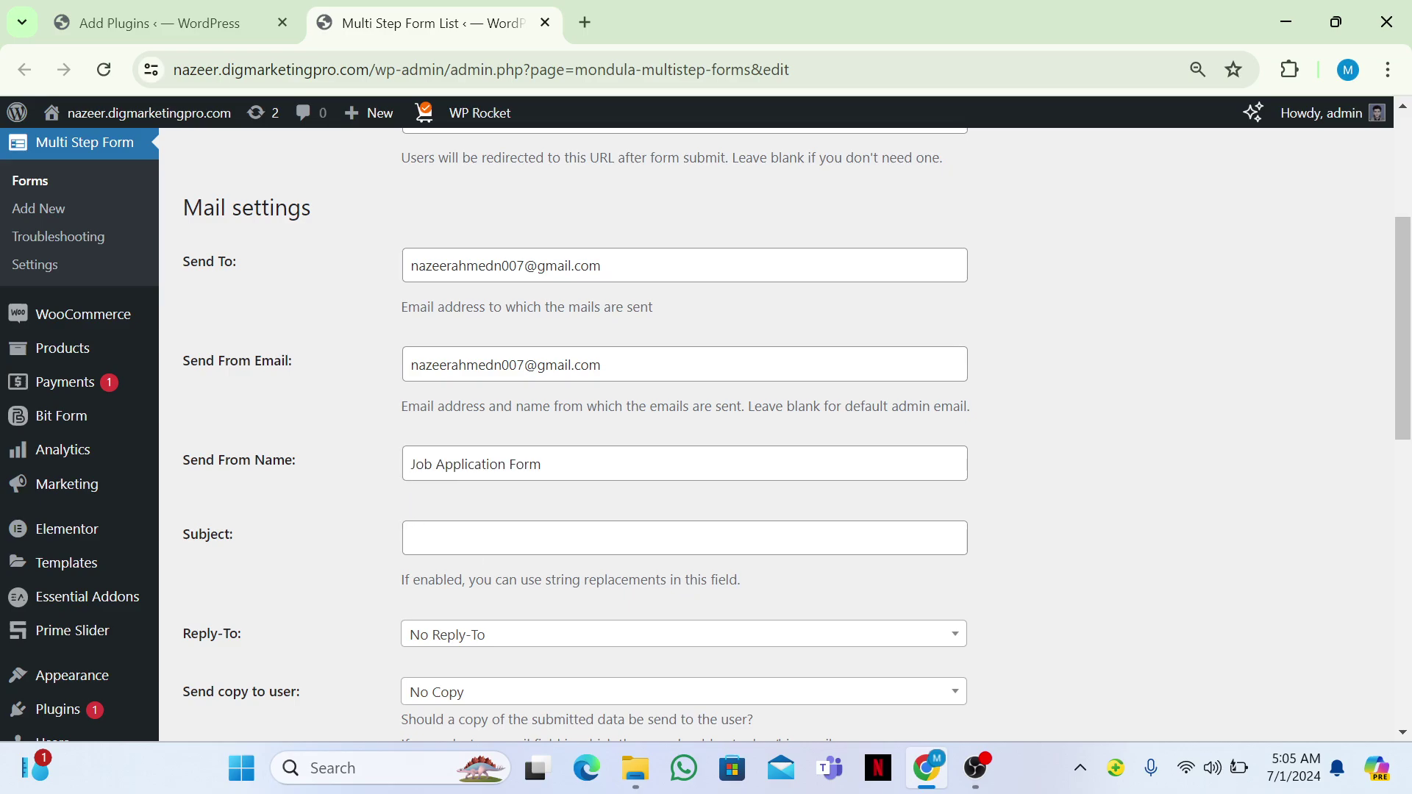
key(ctrl+v)
Save the form's mail settings.
scroll(706, 428, down, 10)
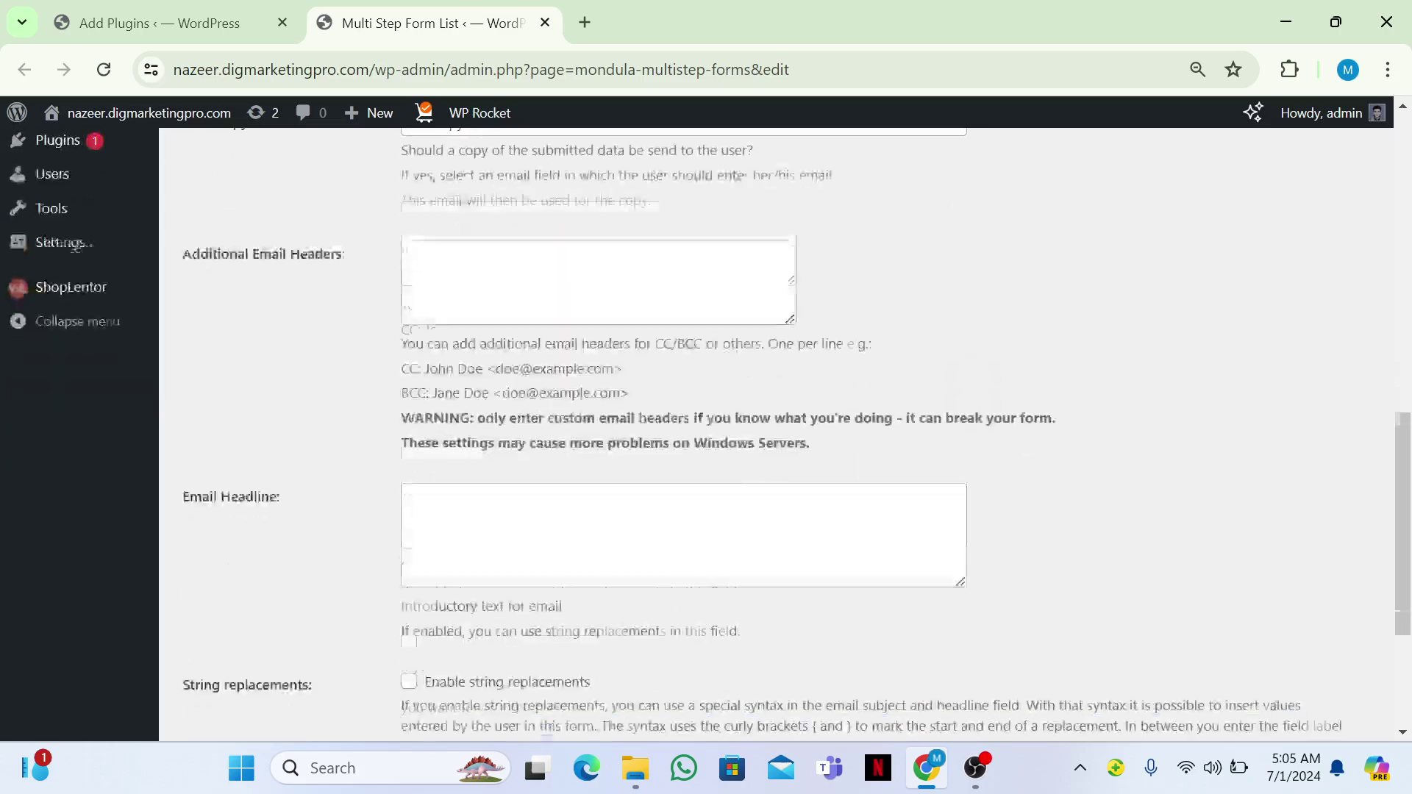
click(768, 660)
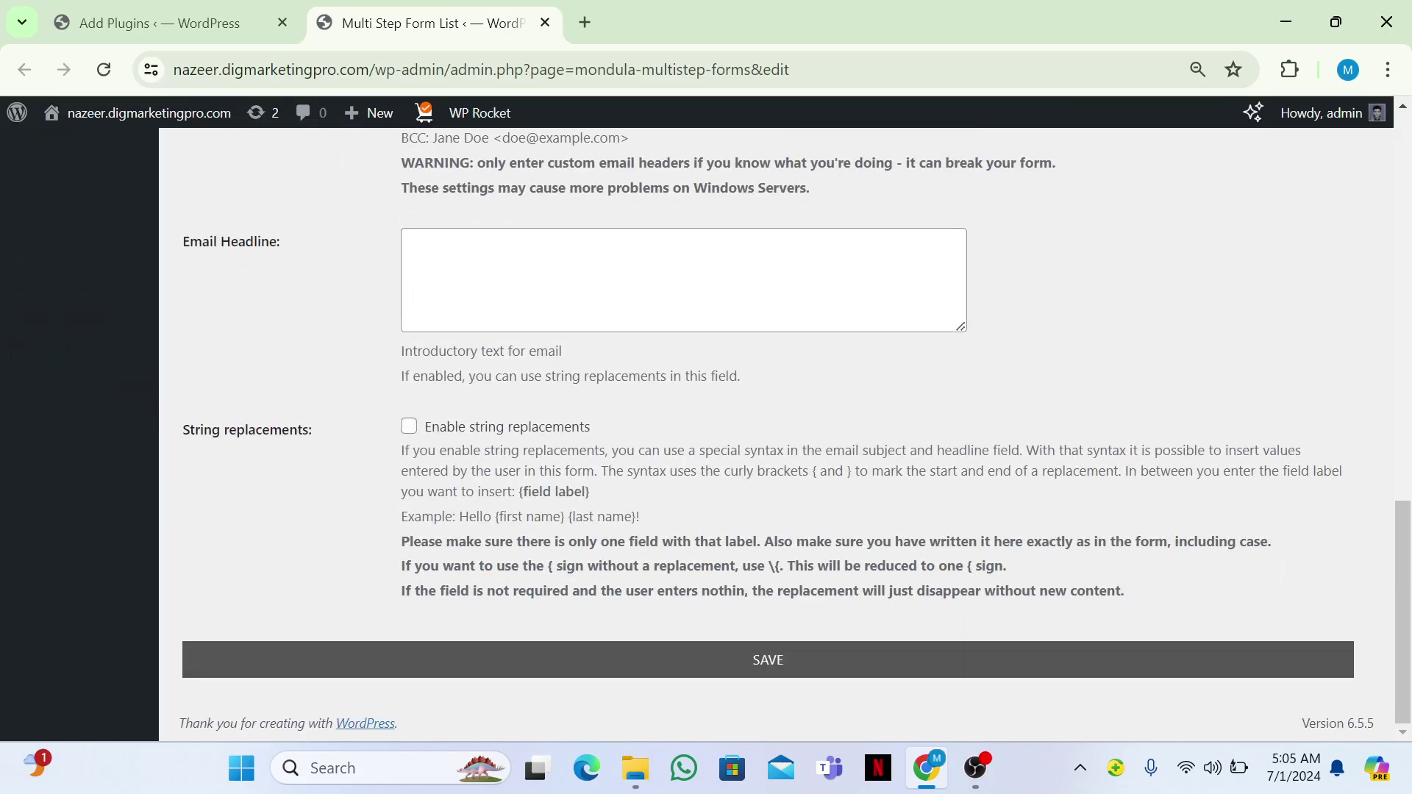
scroll(706, 428, up, 15)
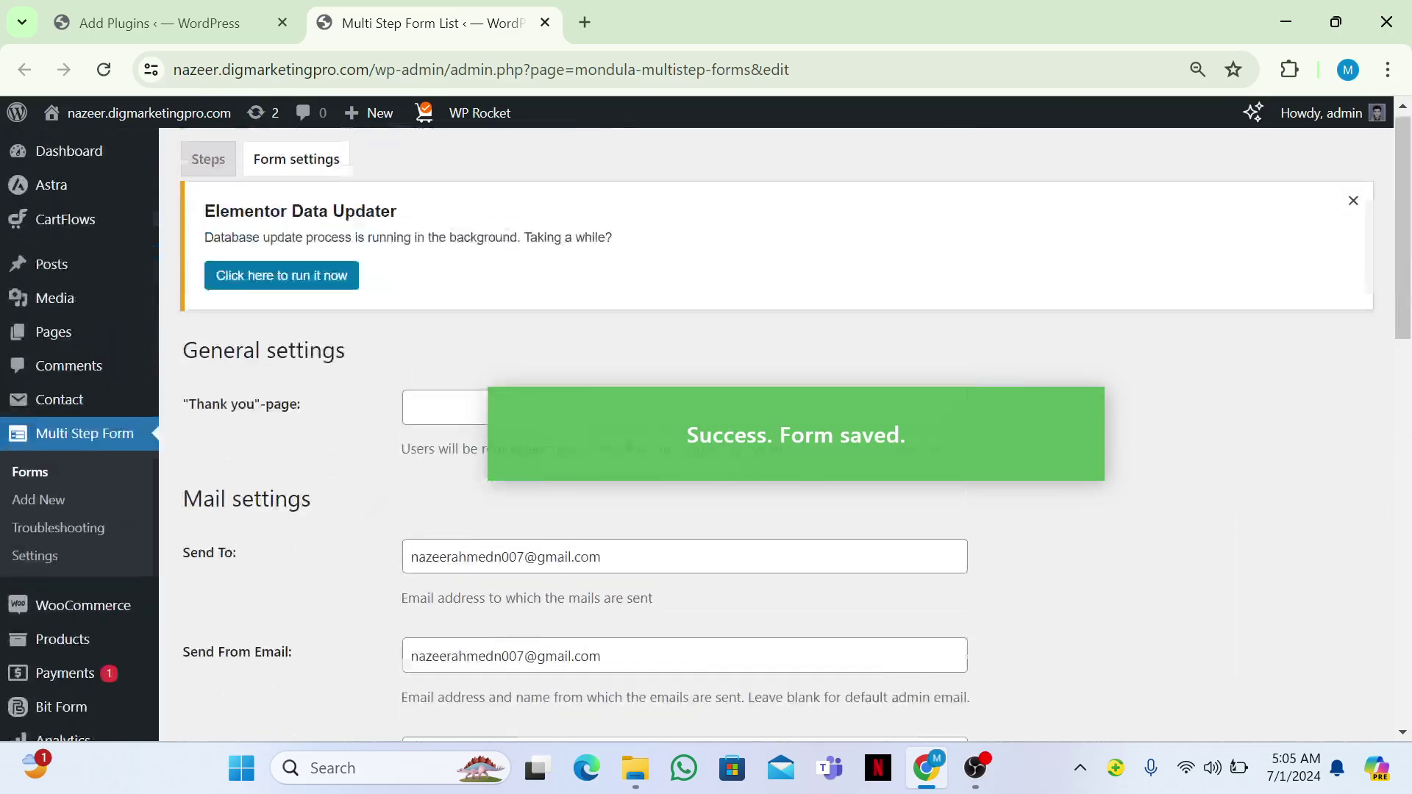
scroll(705, 428, down, 2)
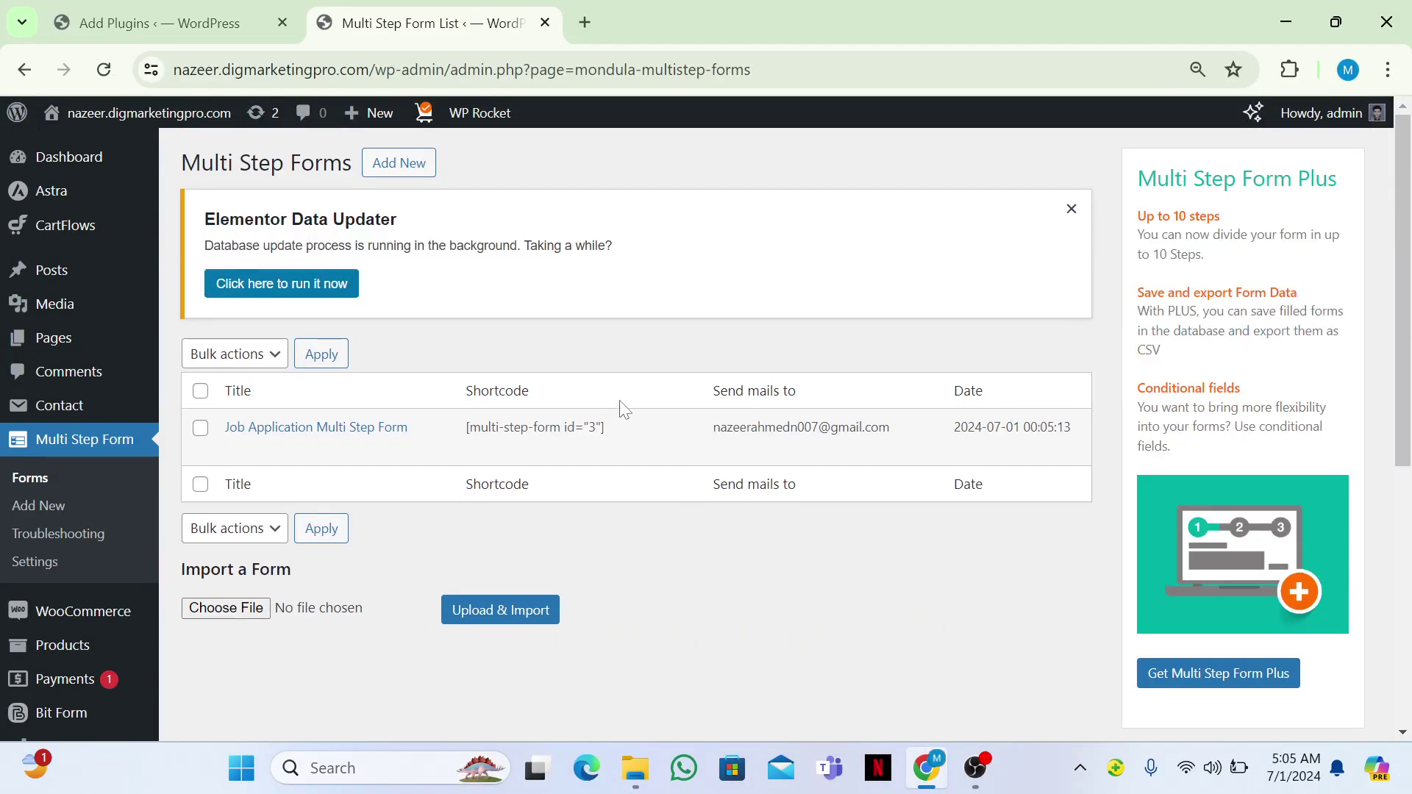
Copy the [multi-step-form id="3"] shortcode and open Add New Page in a new tab.
drag(623, 436, 462, 437)
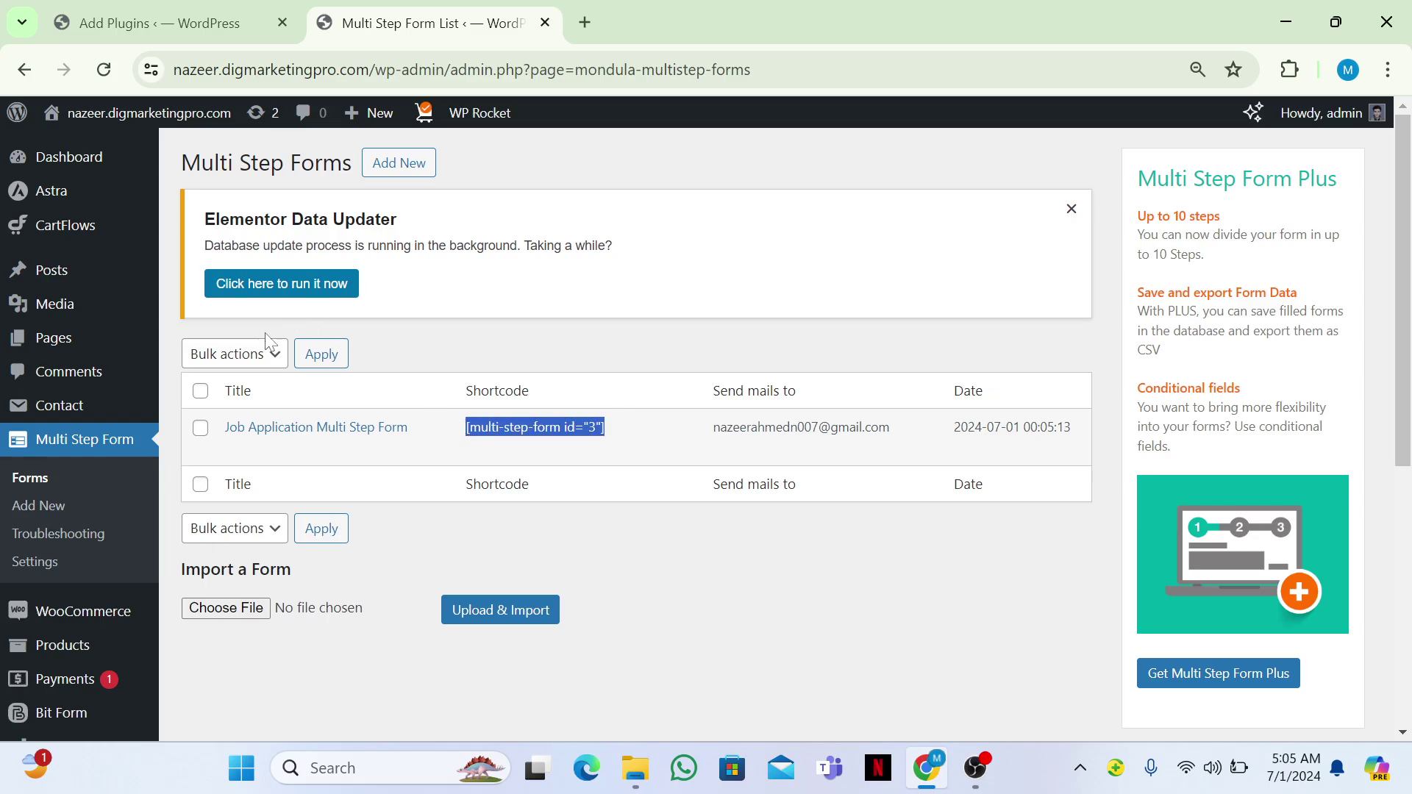
mouse_move(90, 344)
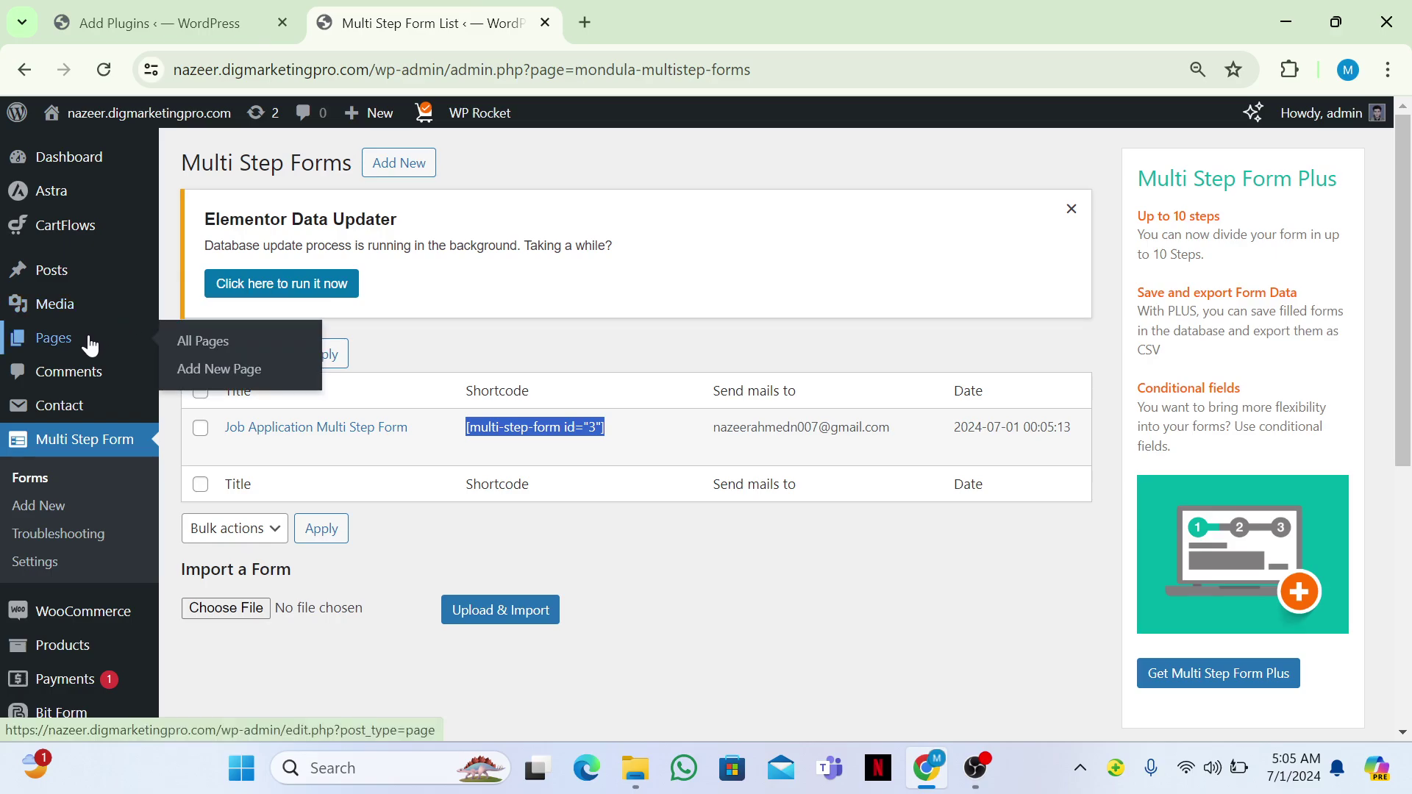
right_click(205, 371)
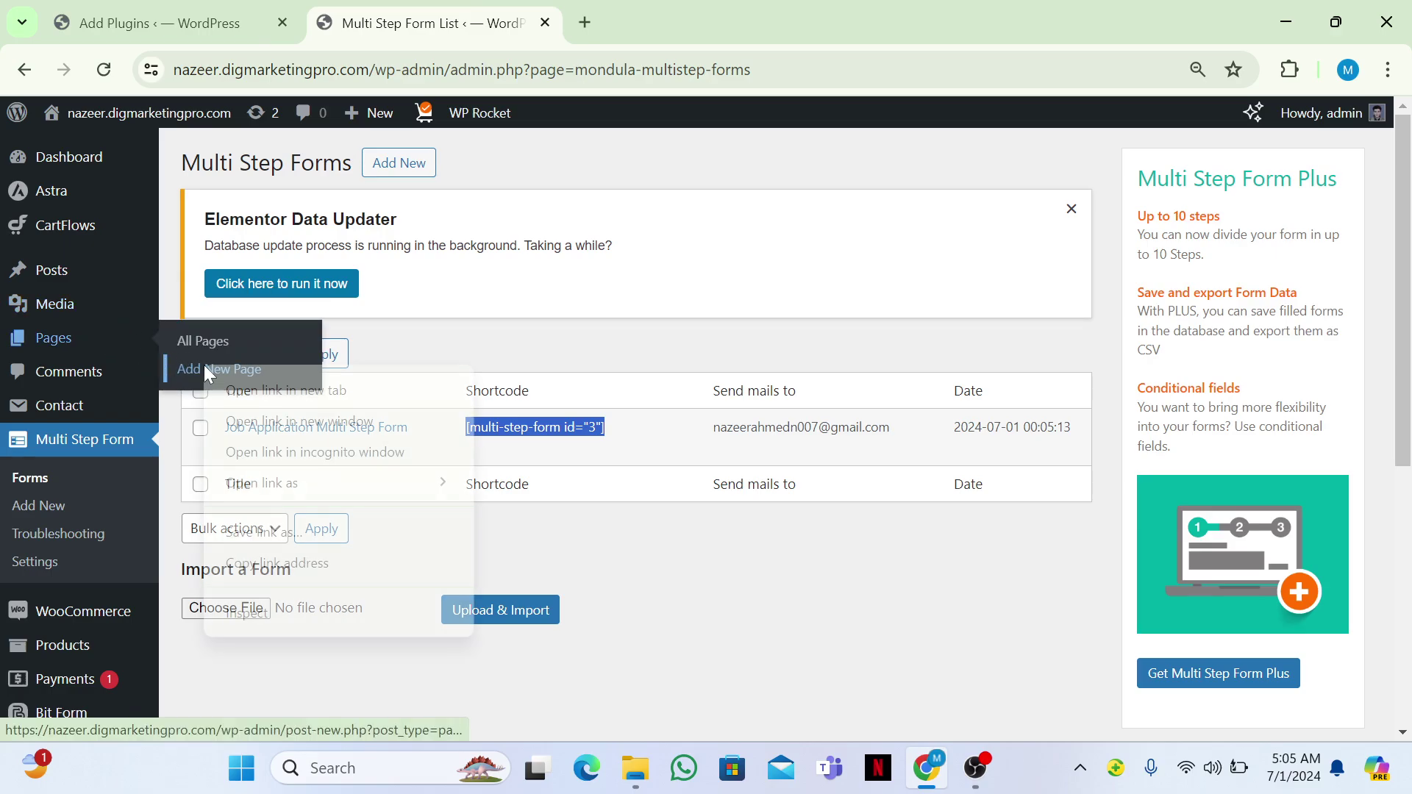
click(237, 389)
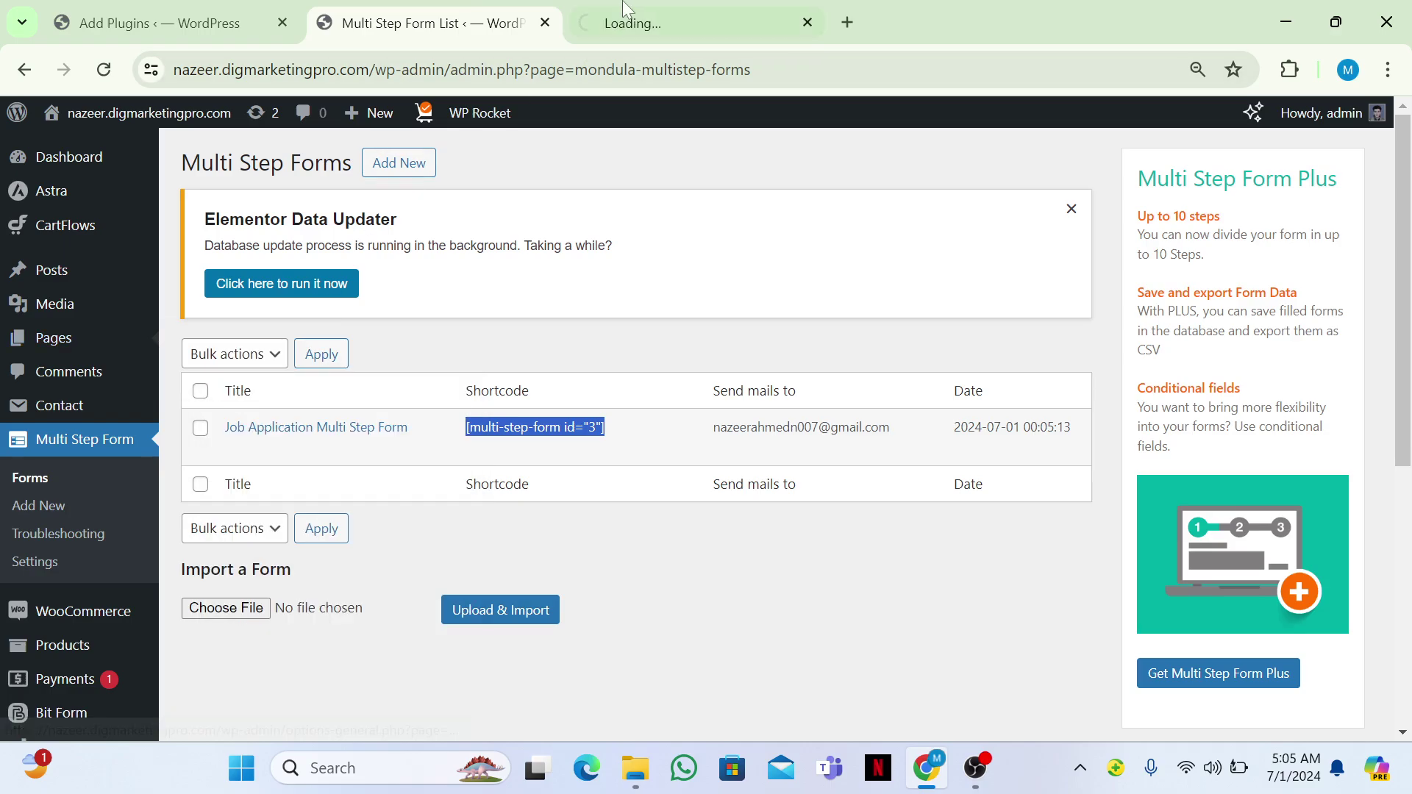
Title the new page 'Multi Step' and launch it in Elementor.
click(652, 11)
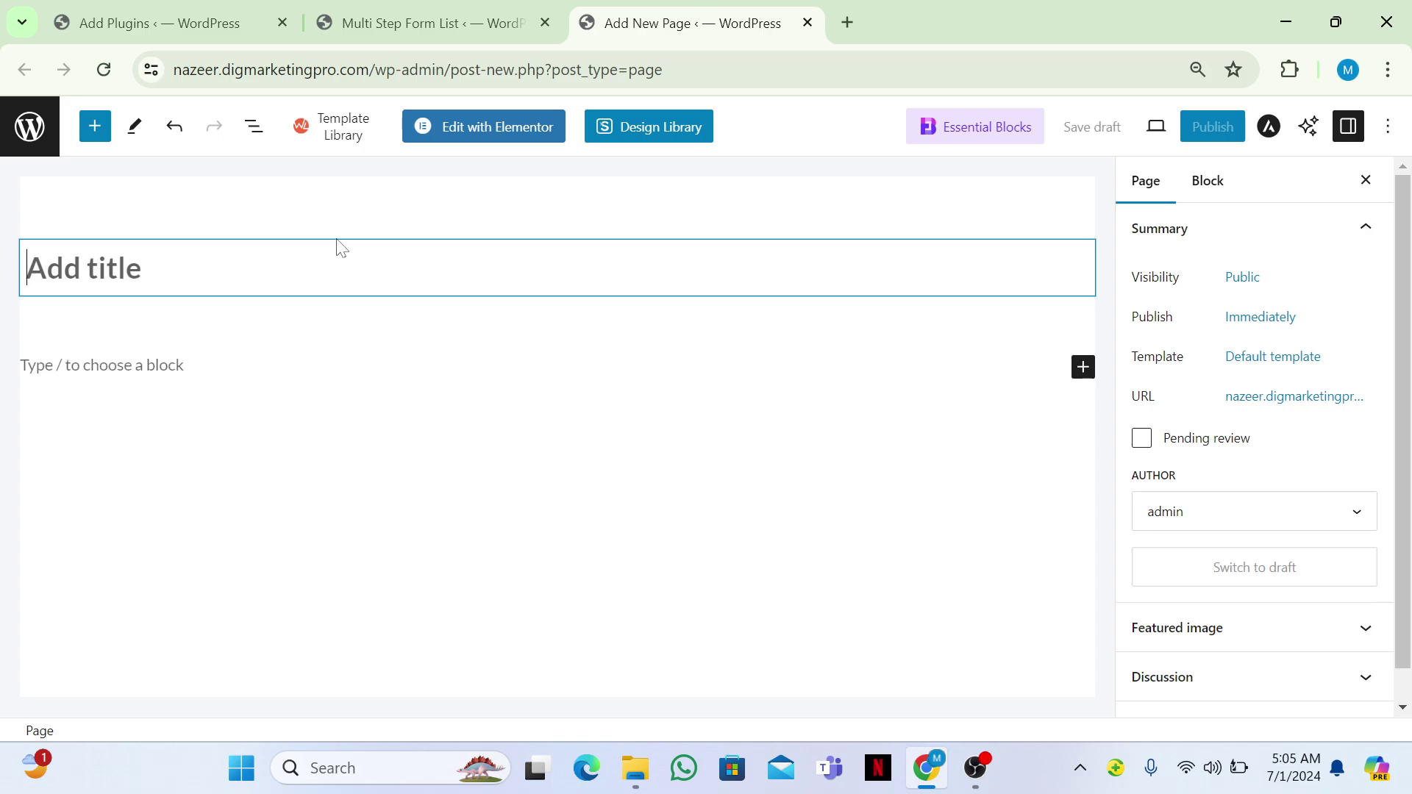
text(Multi Step)
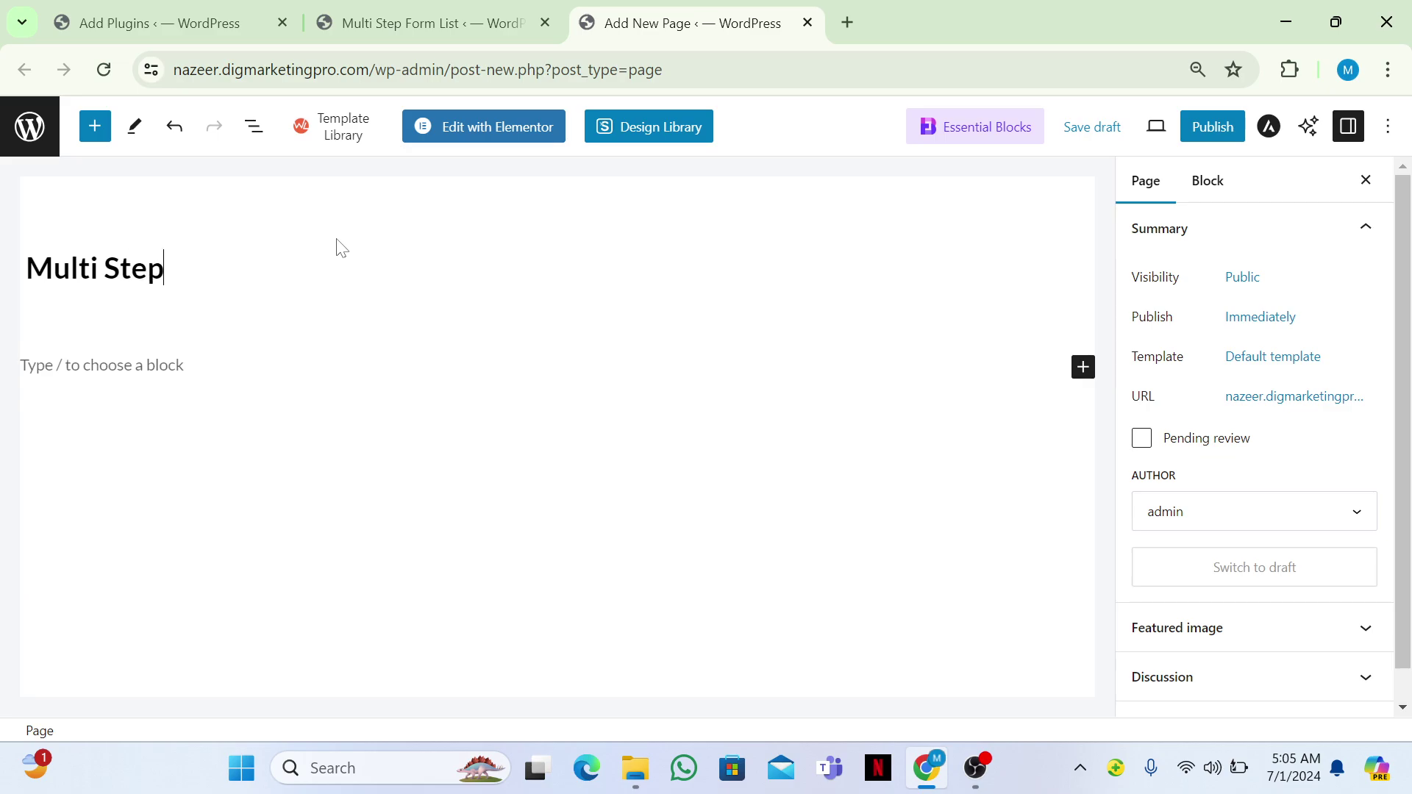
click(539, 122)
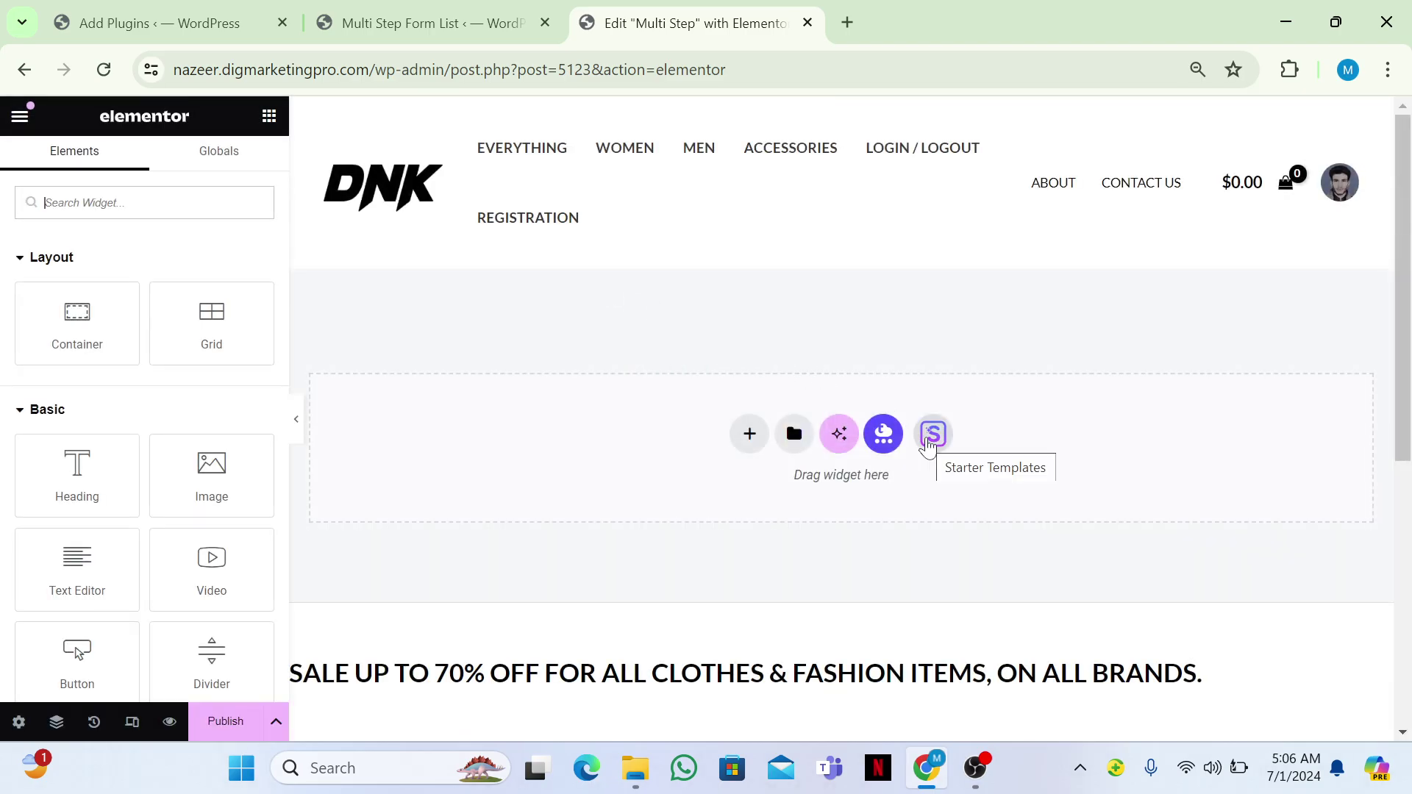
Import the Contact page template from the Love Nature starter templates.
click(928, 445)
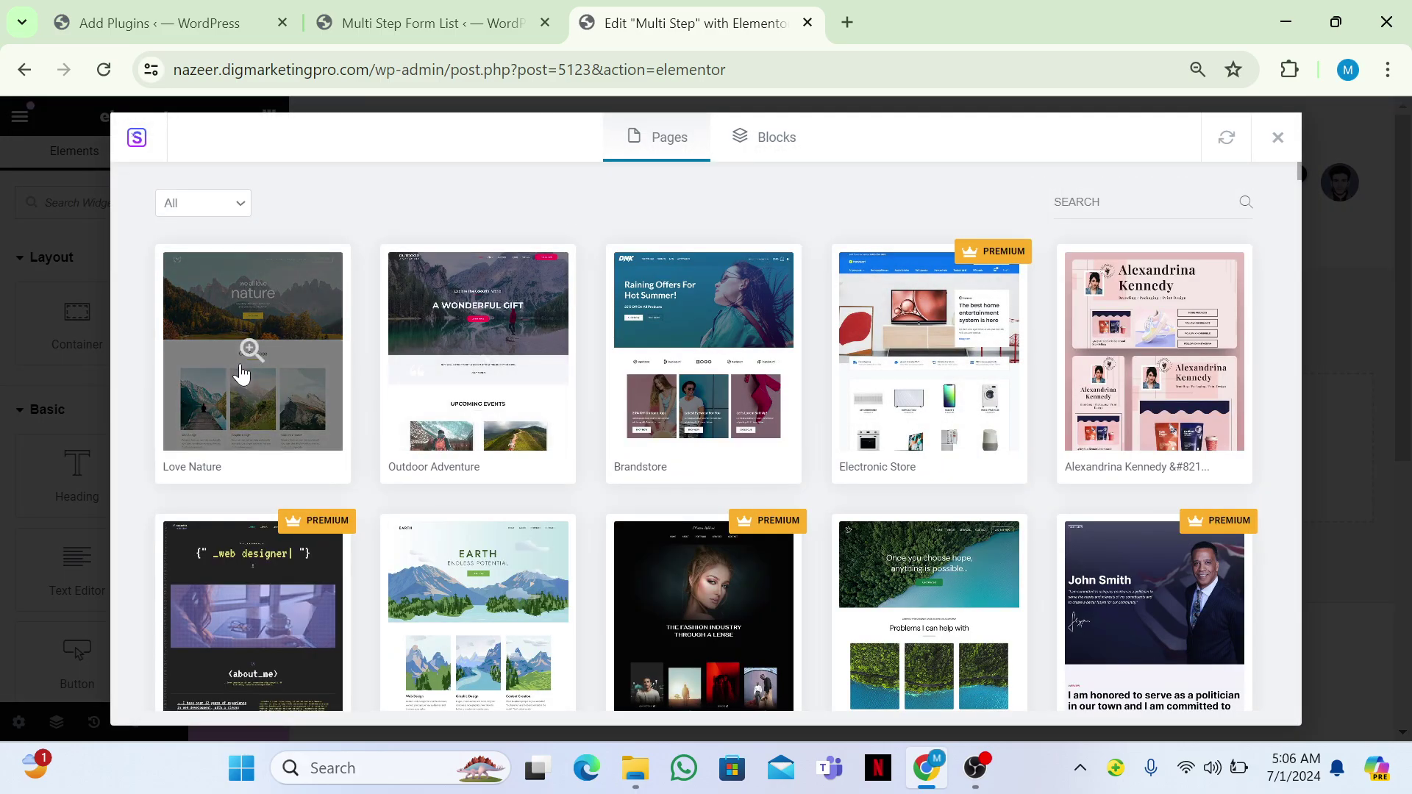
click(242, 375)
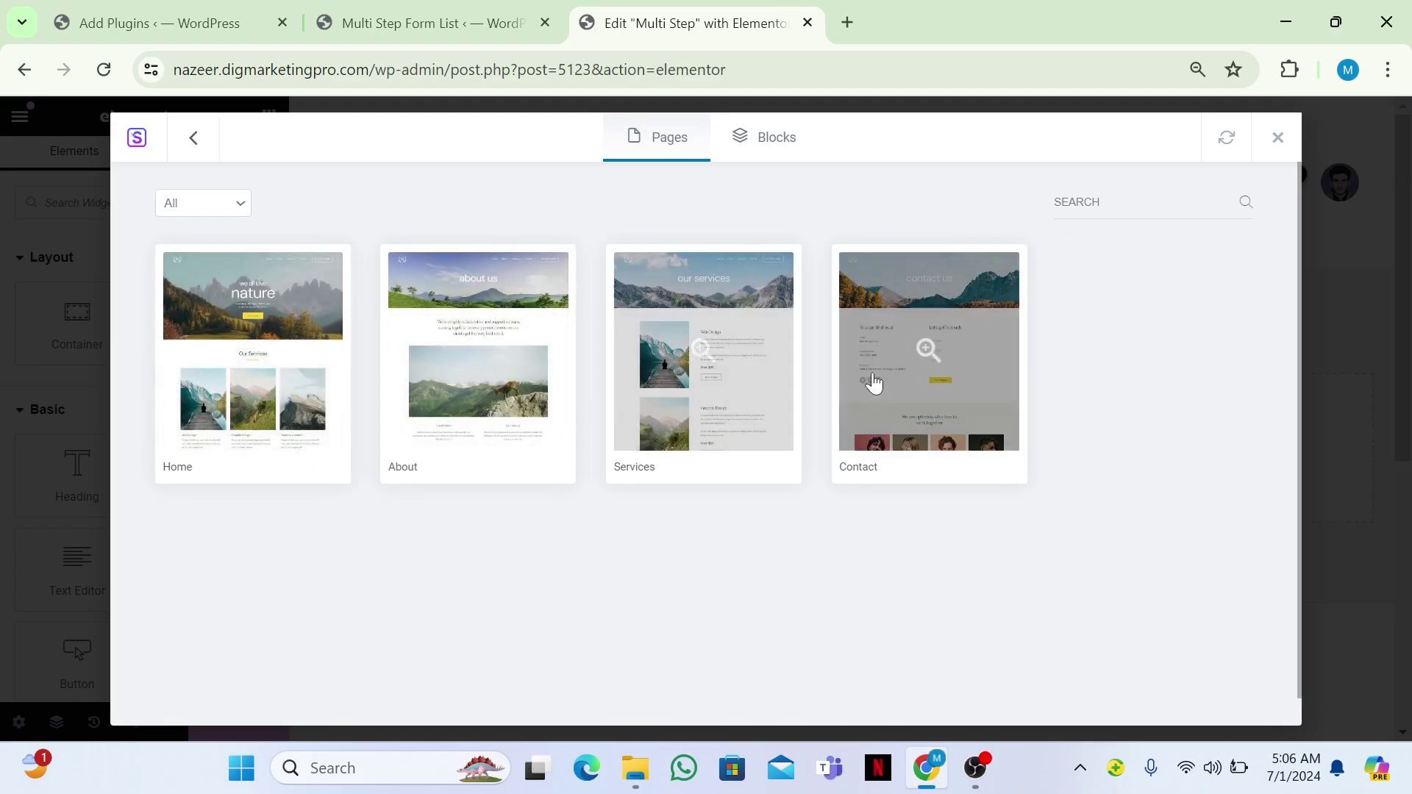
click(878, 382)
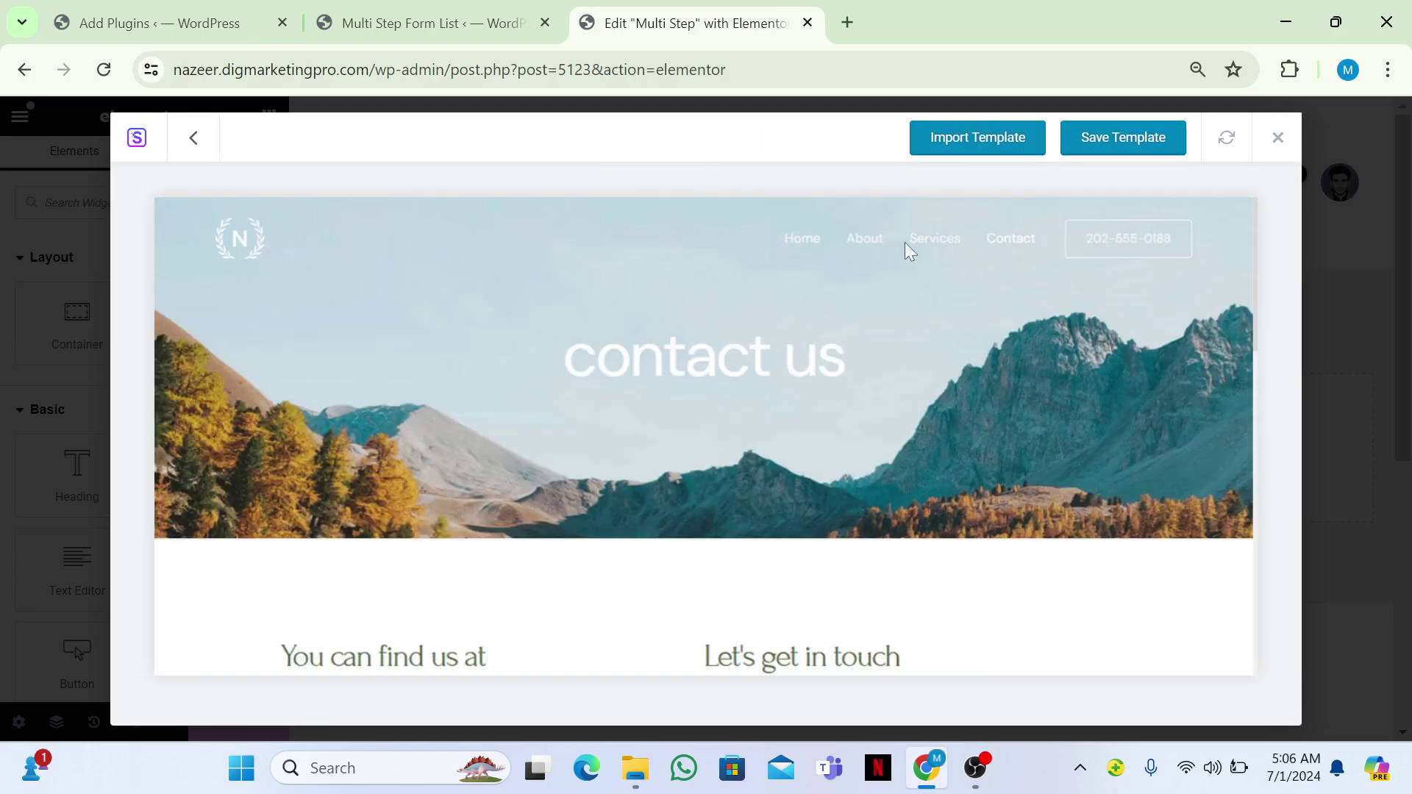
click(985, 137)
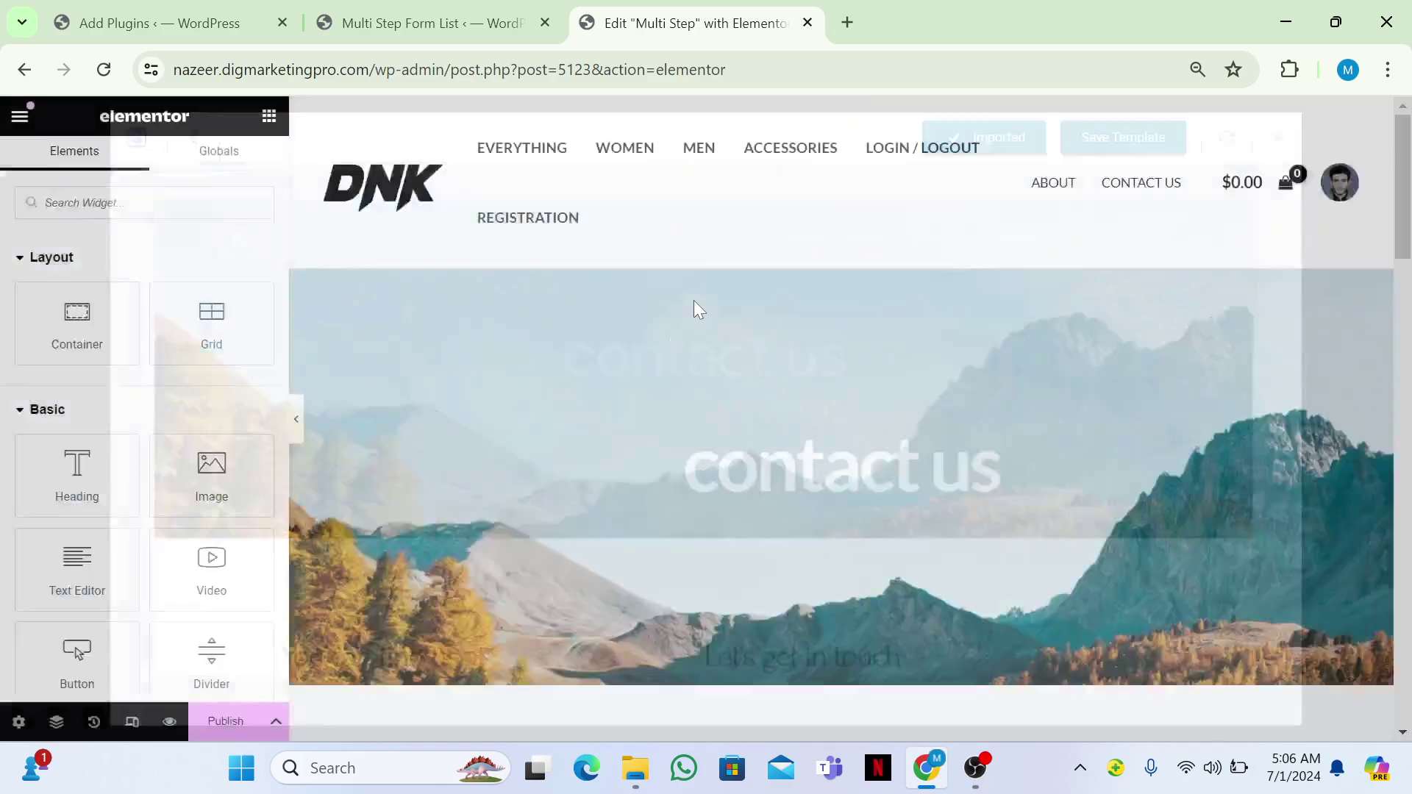
scroll(694, 301, down, 8)
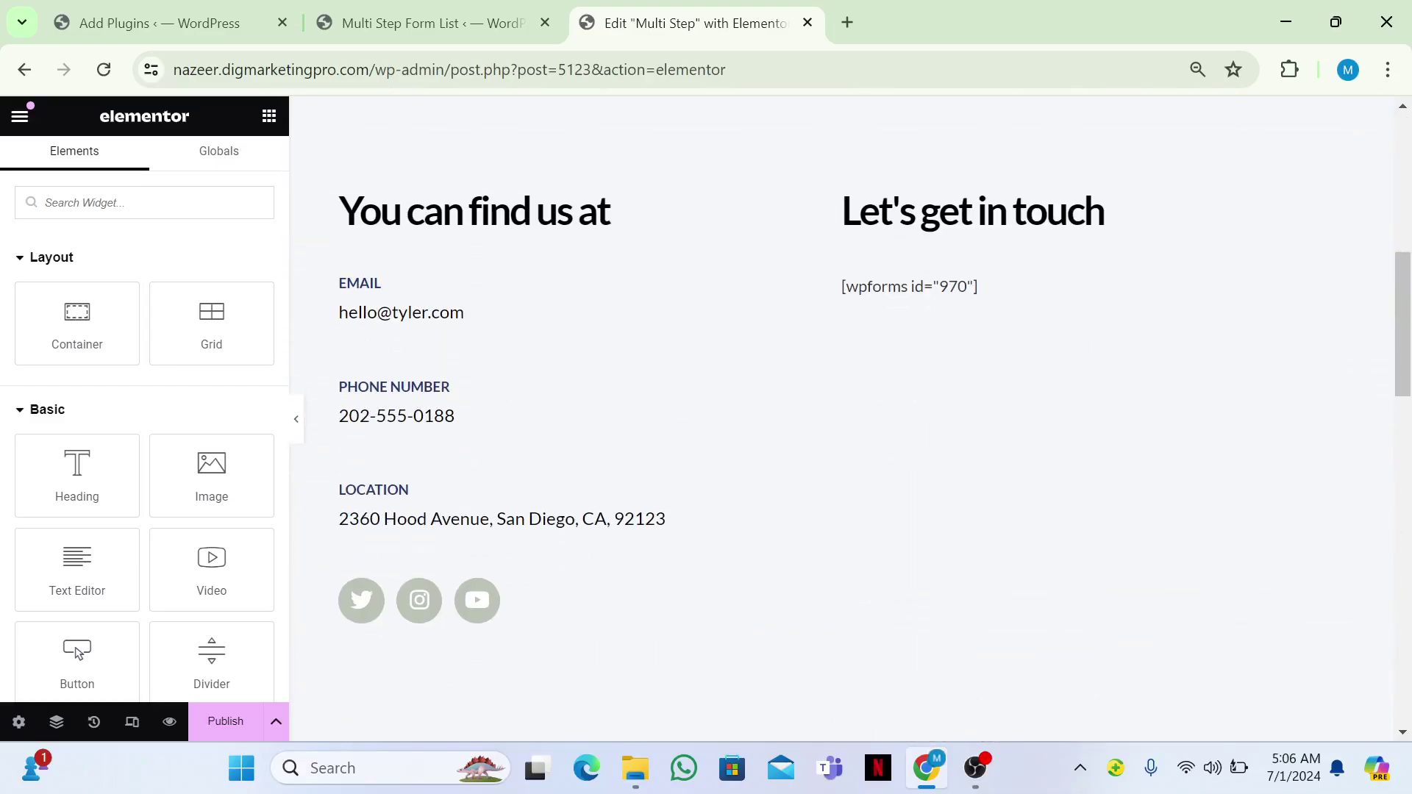
Swap the Let's get in touch section's wpforms shortcode for [multi-step-form id="3"] and publish.
click(1015, 298)
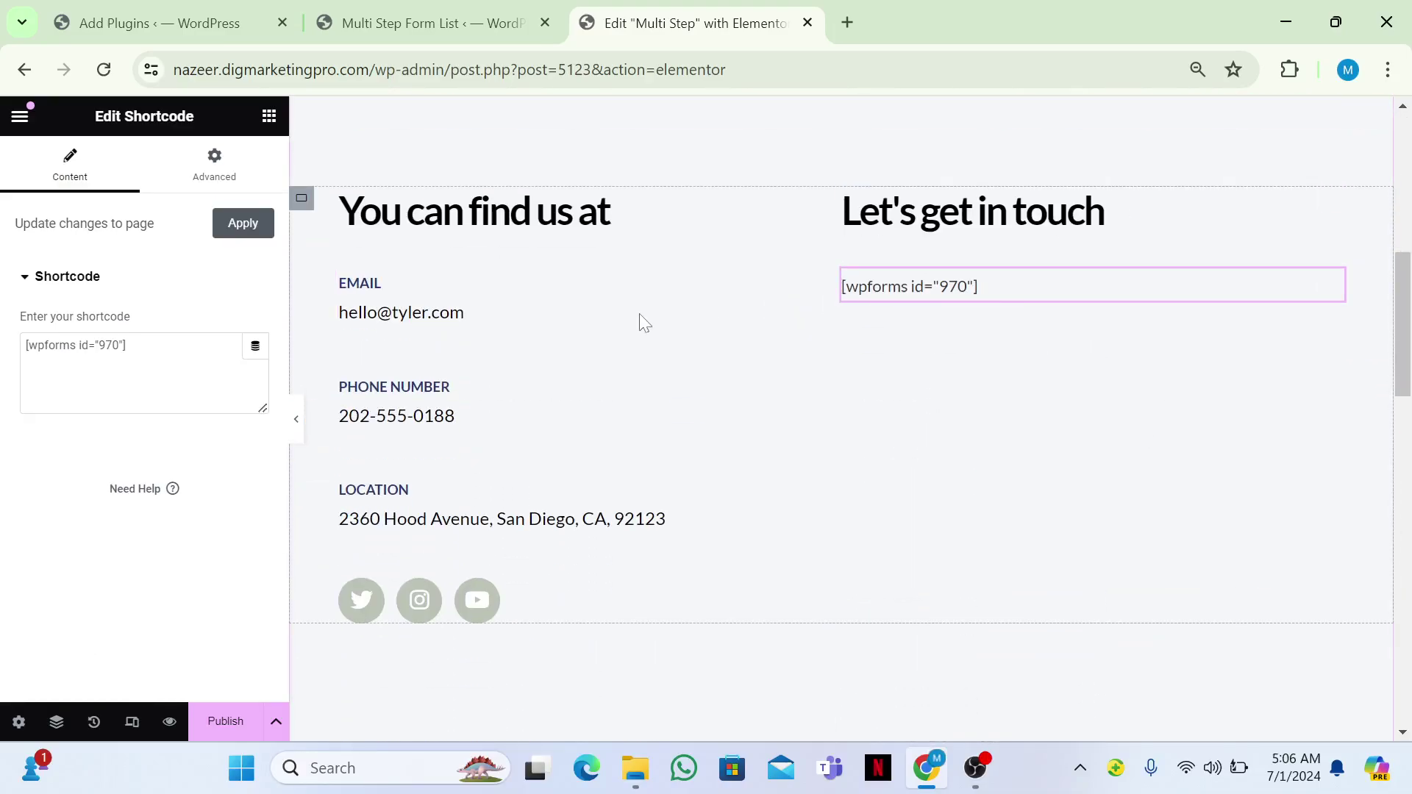
click(127, 346)
key(ctrl+a)
text([multi-step-form id="3"])
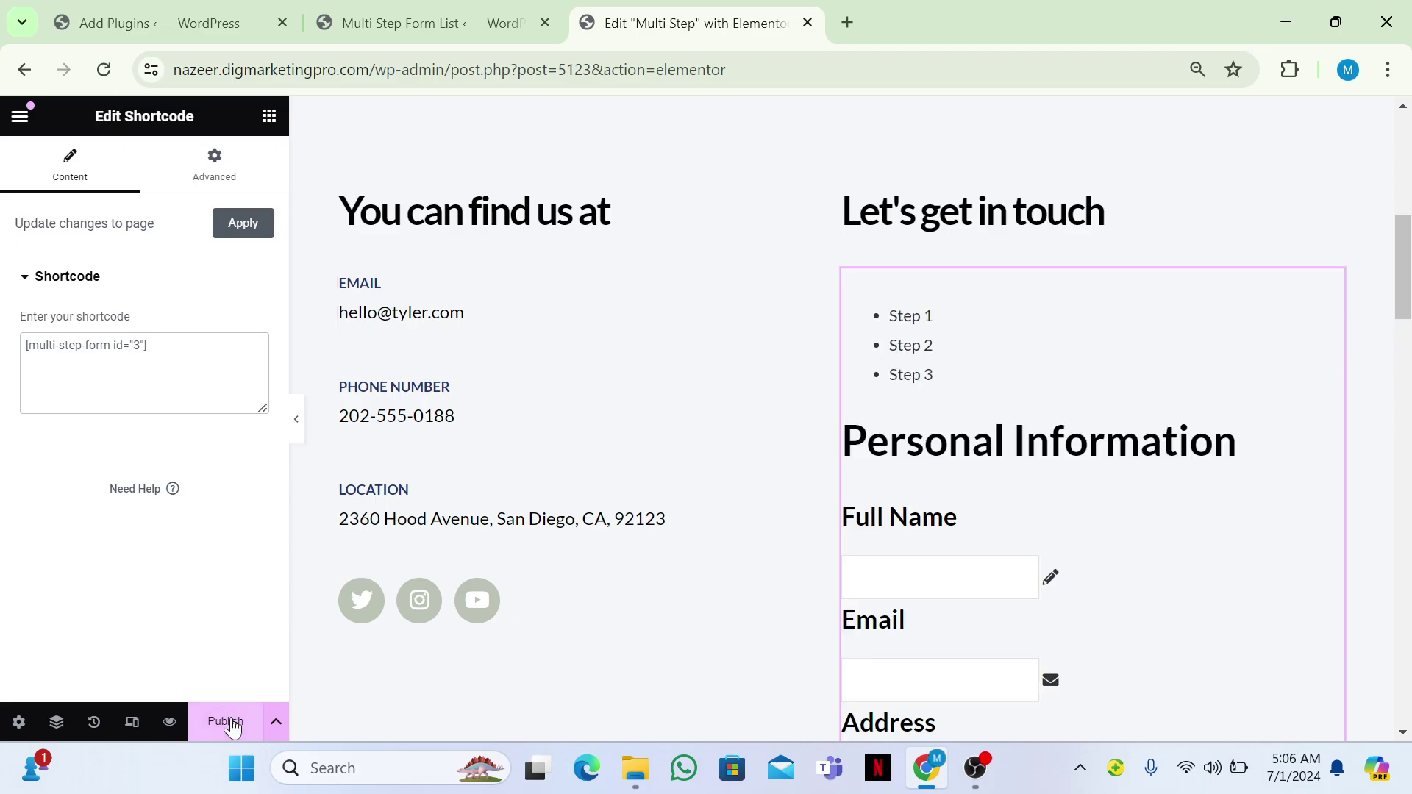
click(225, 721)
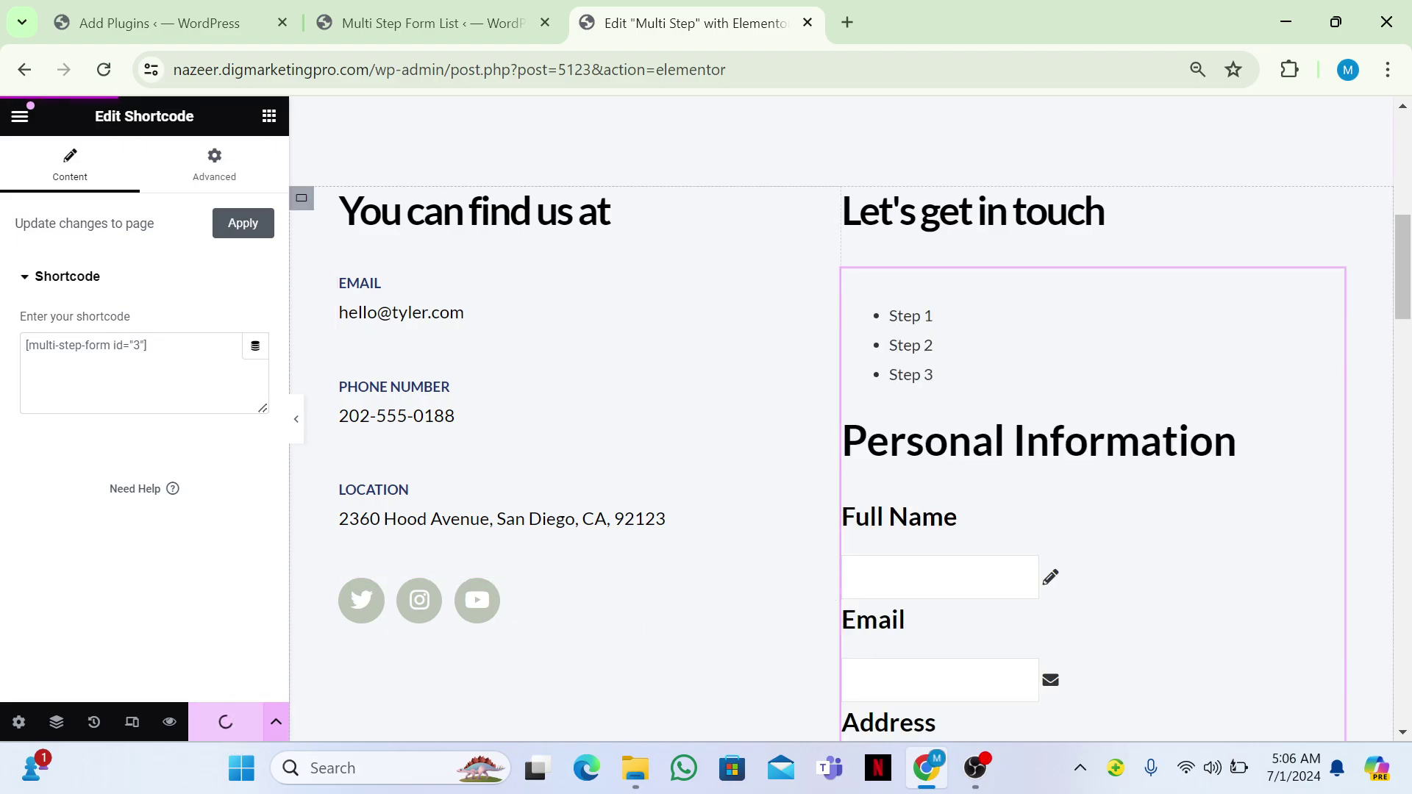
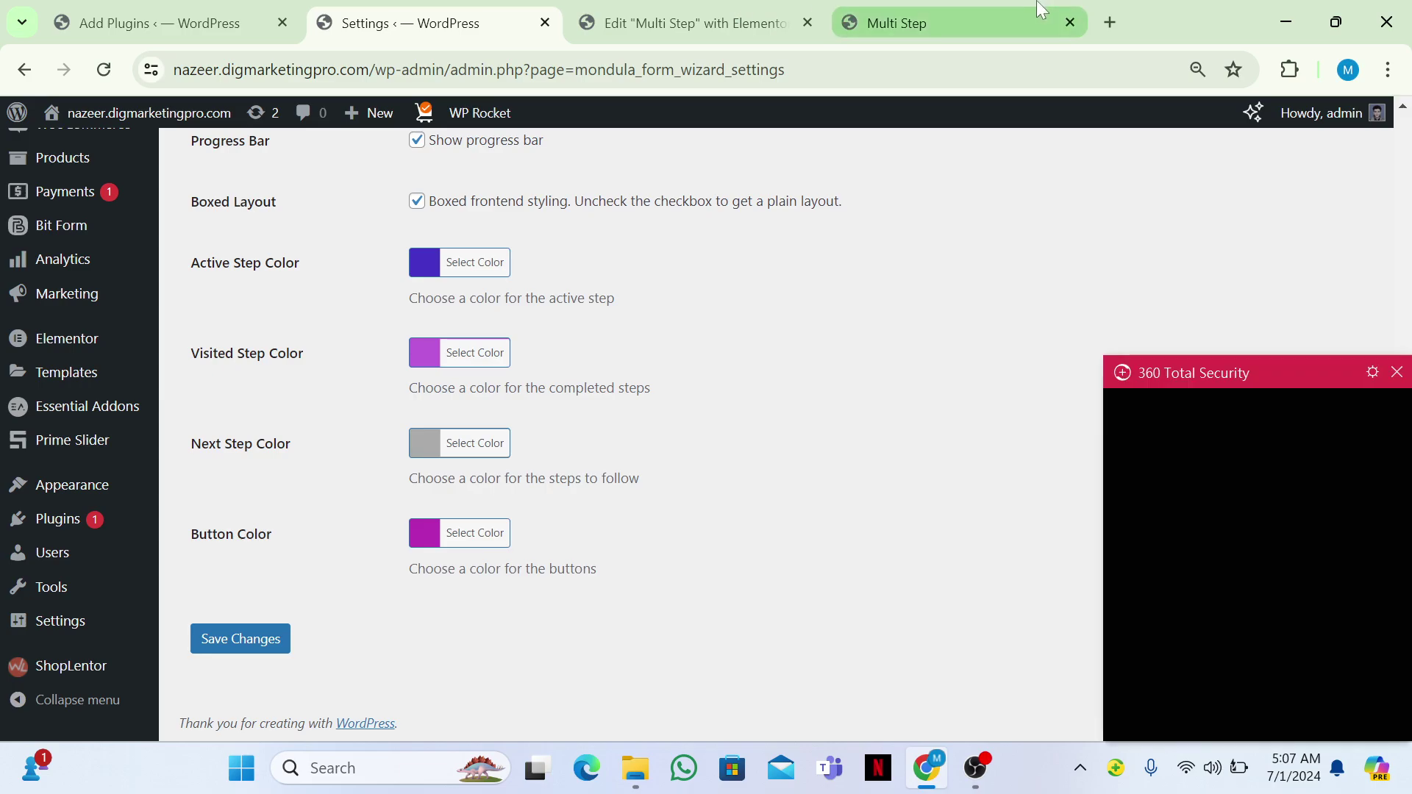
Fill the Multi Step preview's Personal Information step with a test name and advance.
click(976, 9)
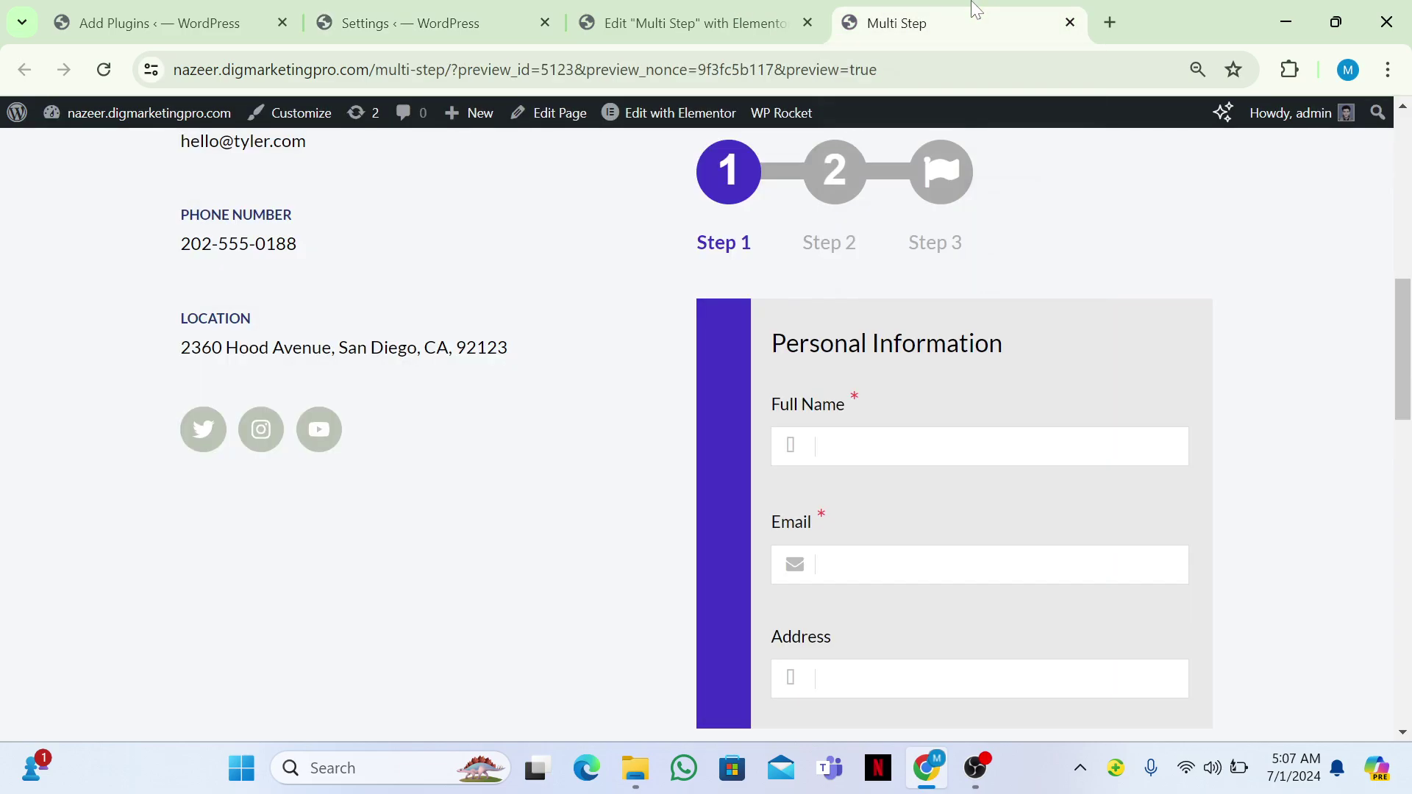
scroll(938, 474, down, 2)
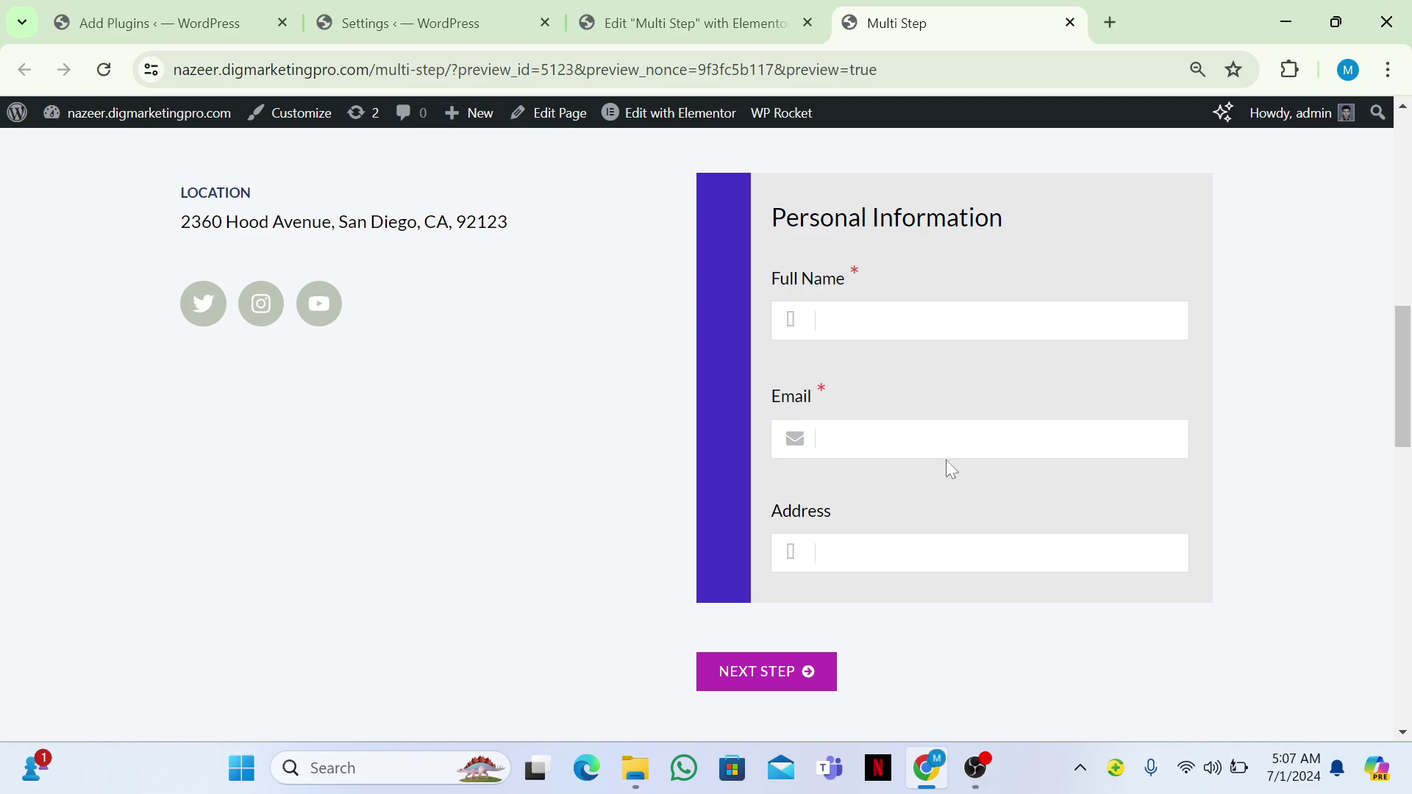
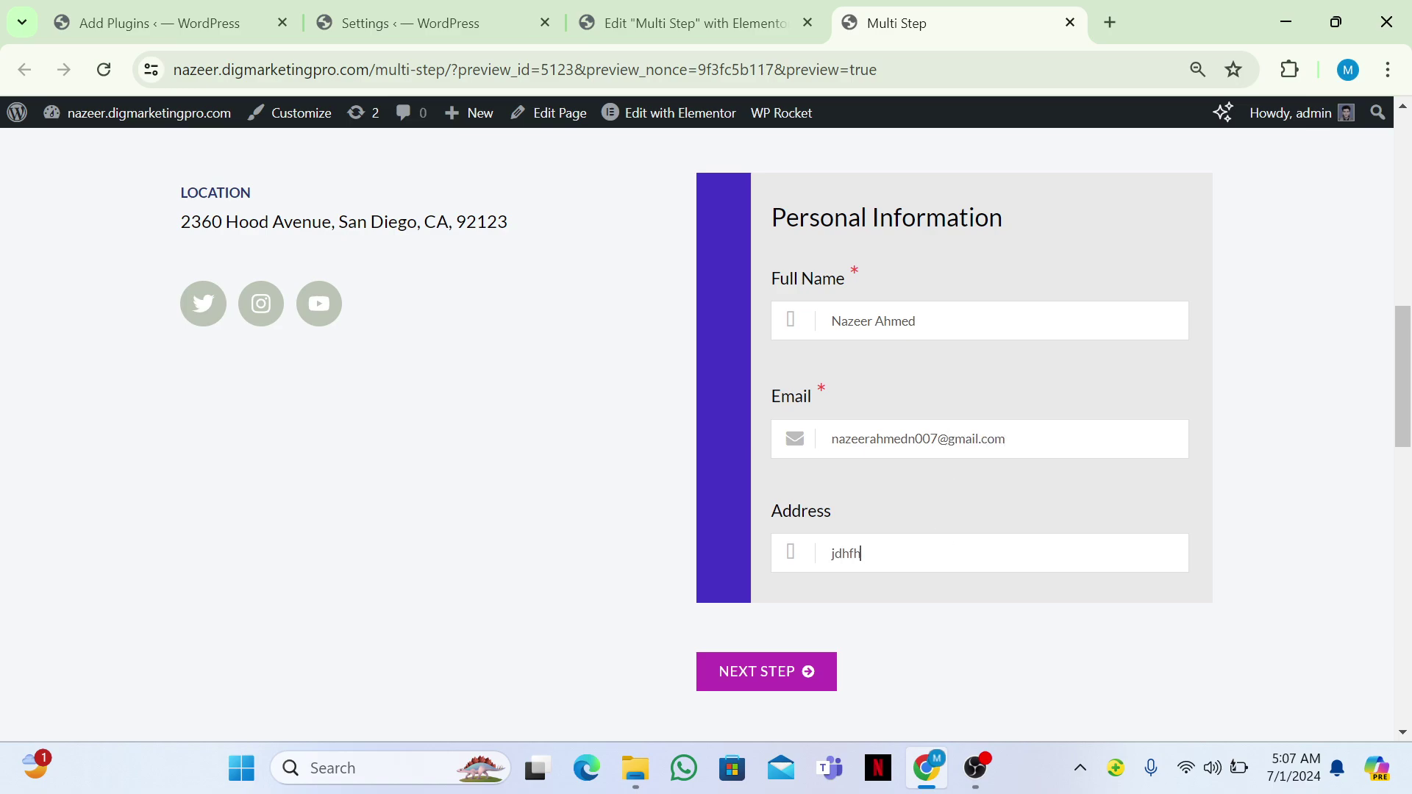
click(766, 671)
Fill Education and Experience, choose a Key Skills option, and continue to Position and Submission.
scroll(953, 294, down, 3)
click(953, 278)
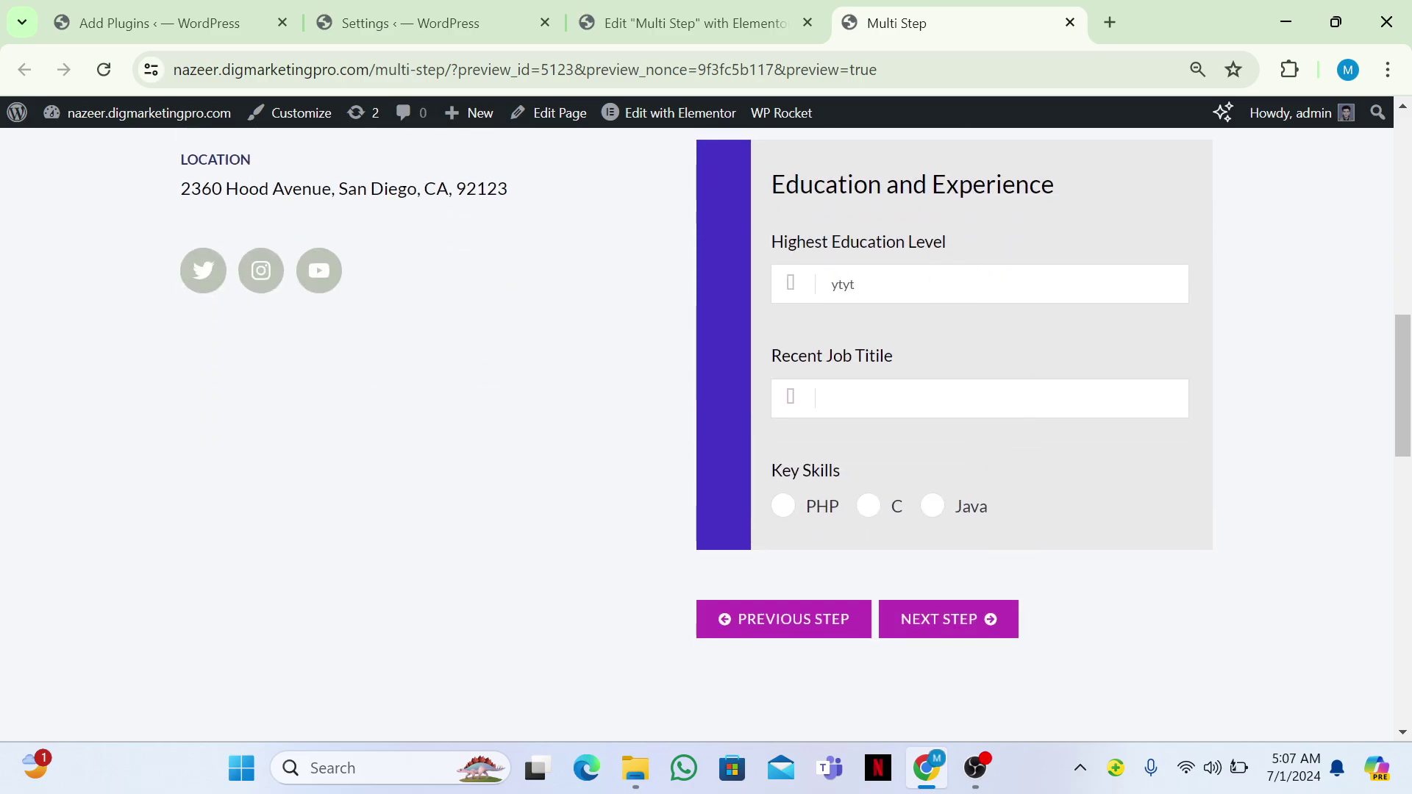
key(Right)
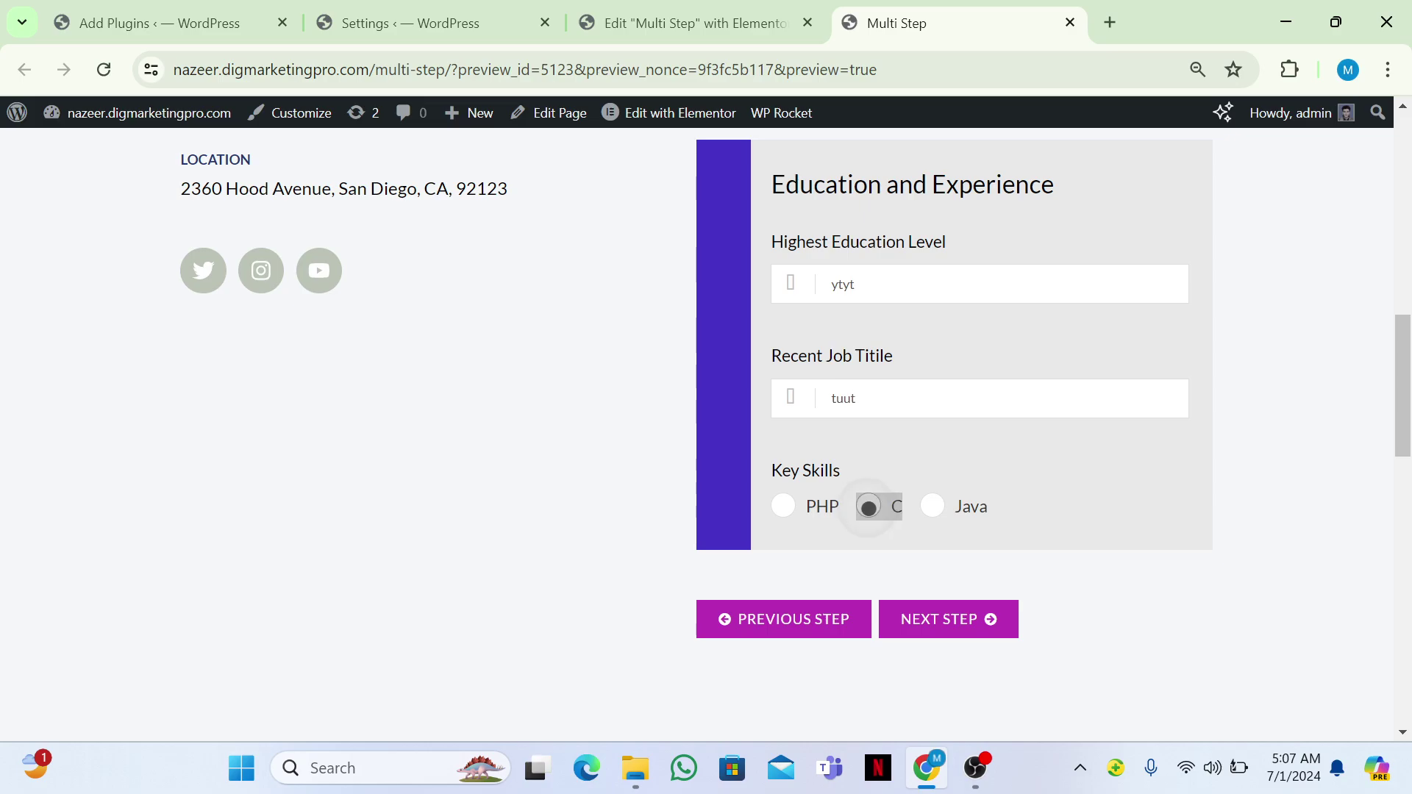
key(Right)
key(Right)
key(Return)
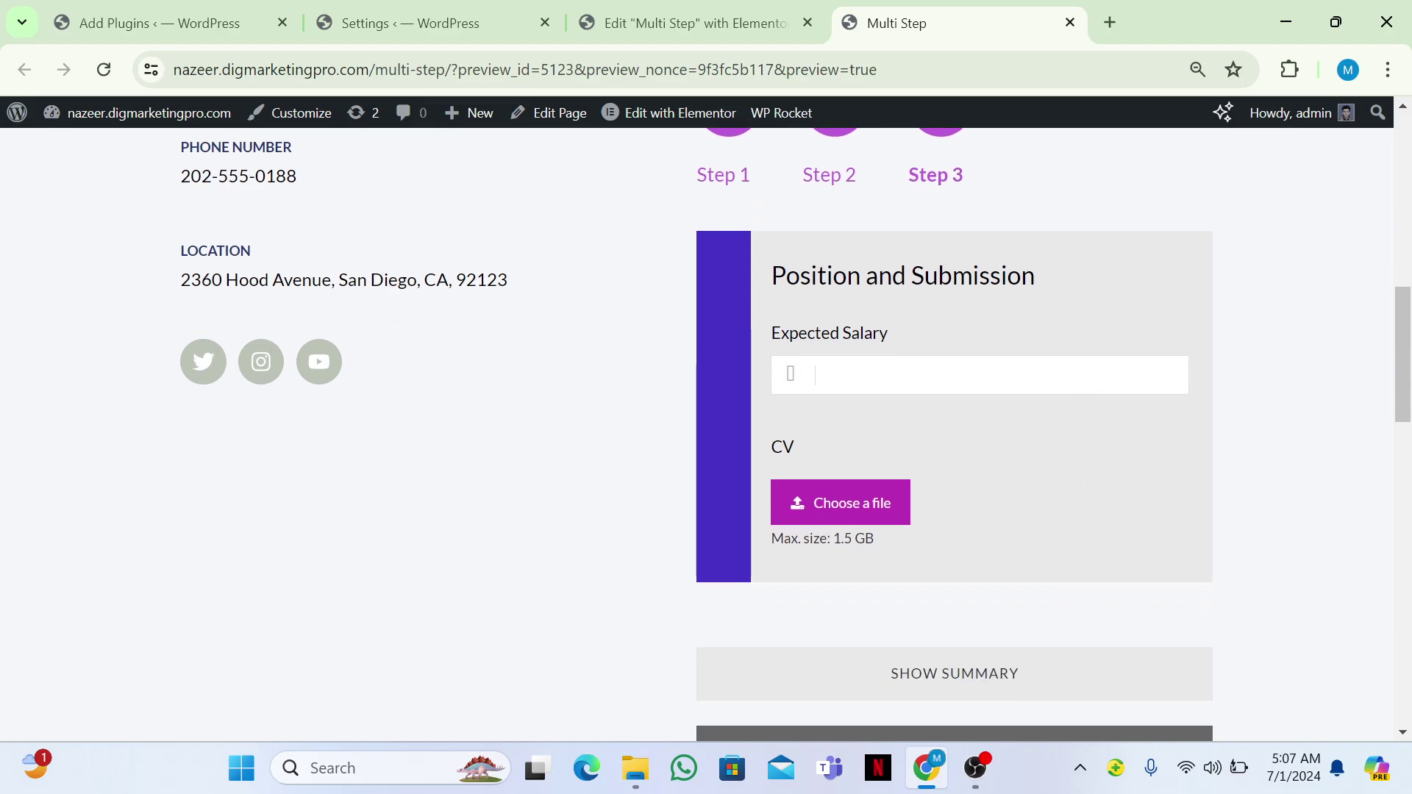
click(859, 507)
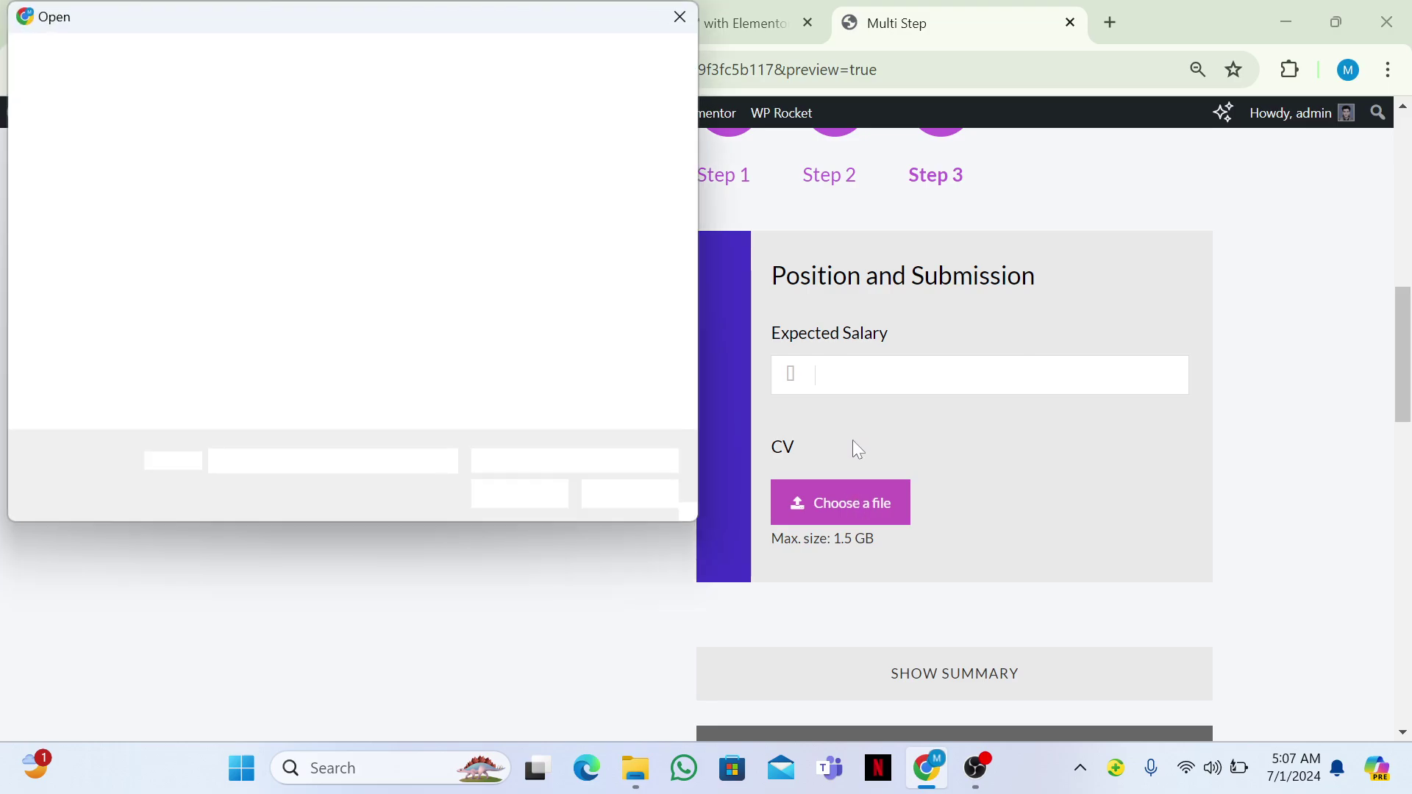
click(673, 16)
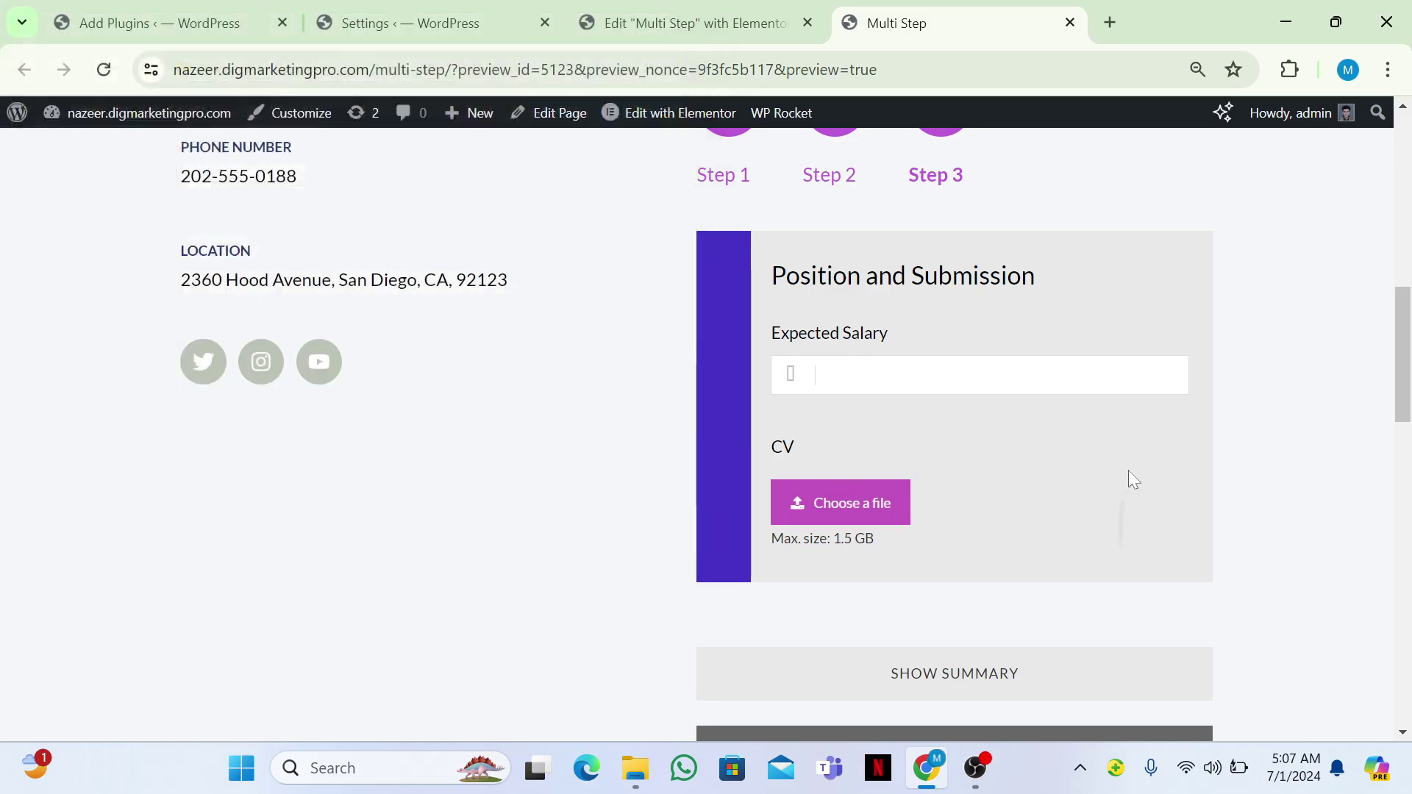
scroll(1214, 289, down, 4)
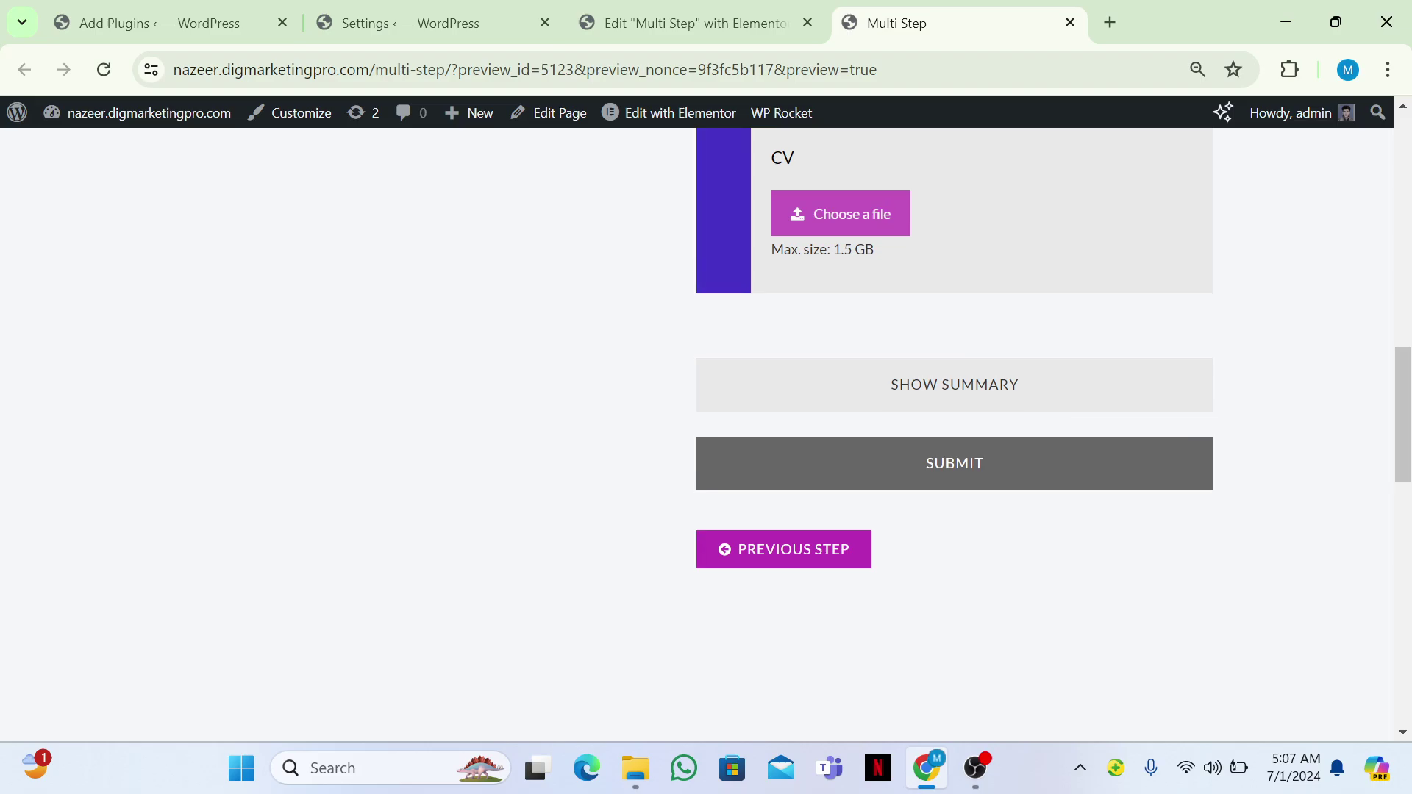
scroll(706, 434, up, 10)
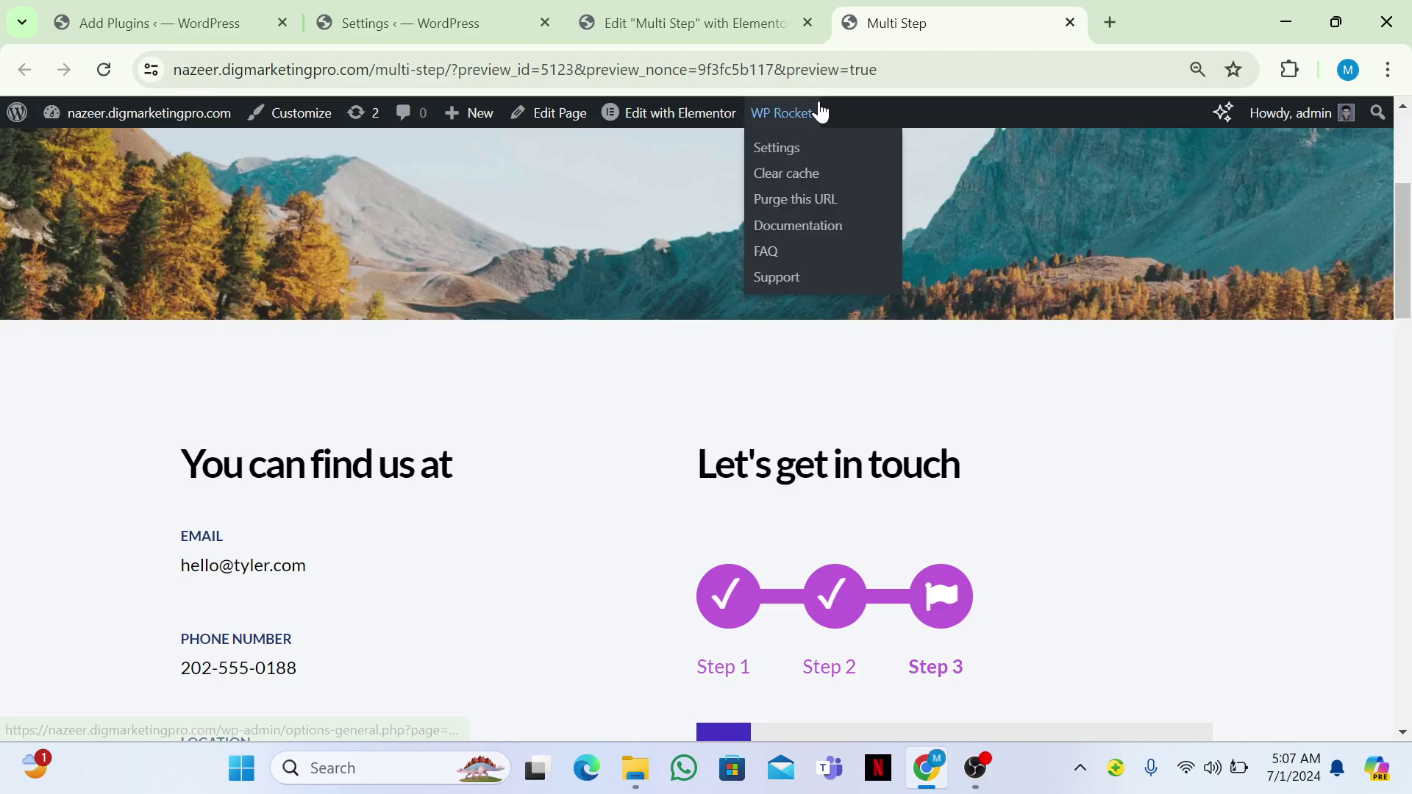
Open Bit Form's All Forms list, showing the Untitled Form with shortcode [bitform id='1'].
click(216, 9)
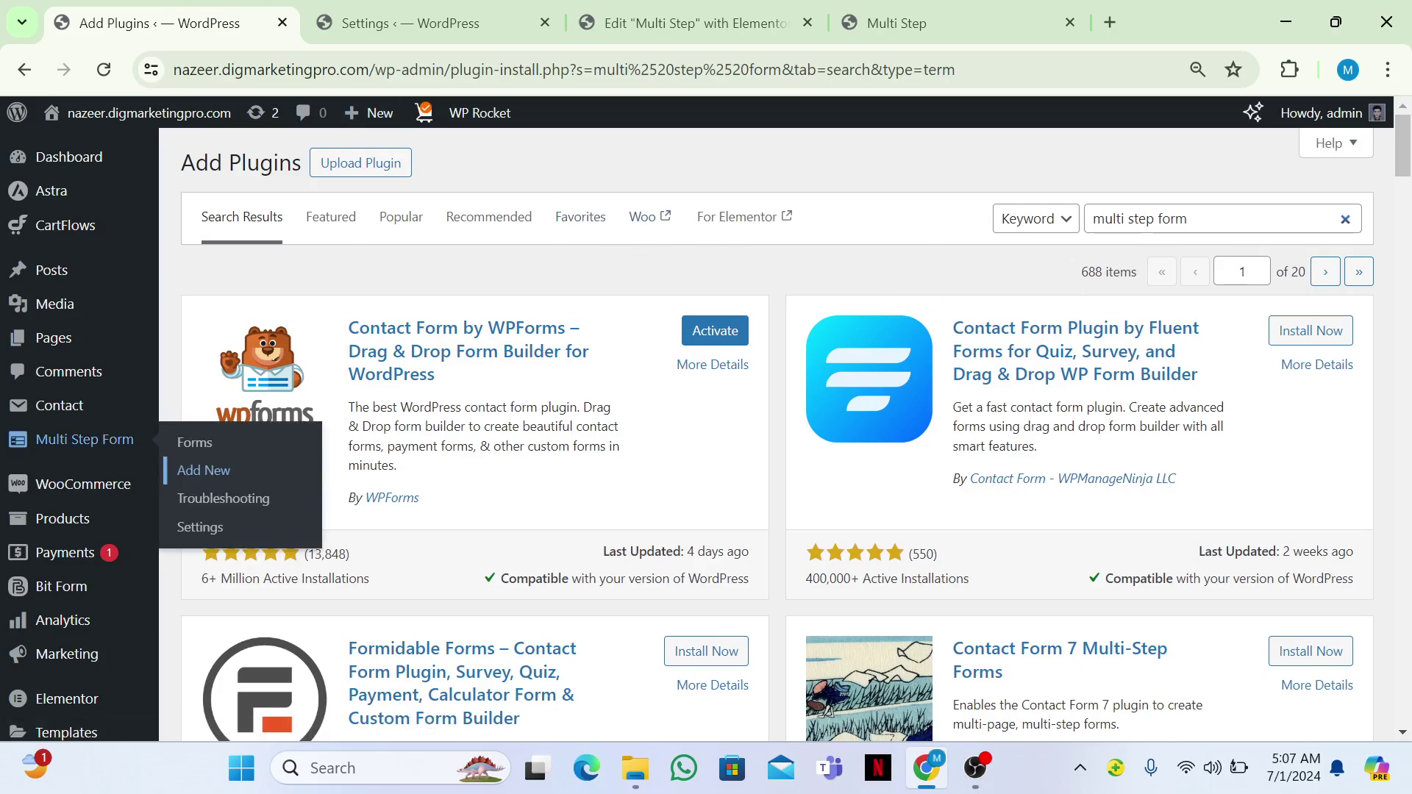
click(1186, 218)
scroll(778, 434, down, 3)
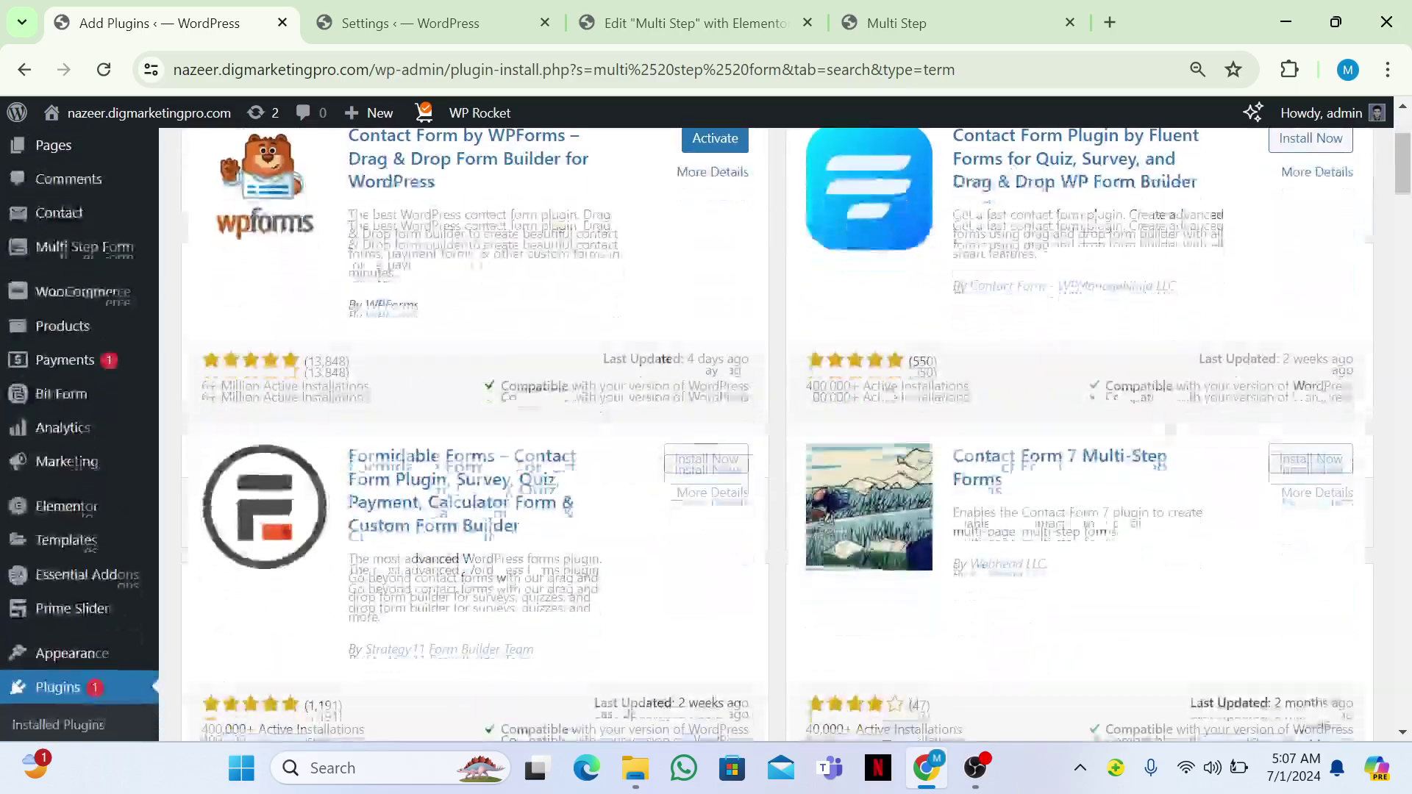
scroll(278, 375, down, 8)
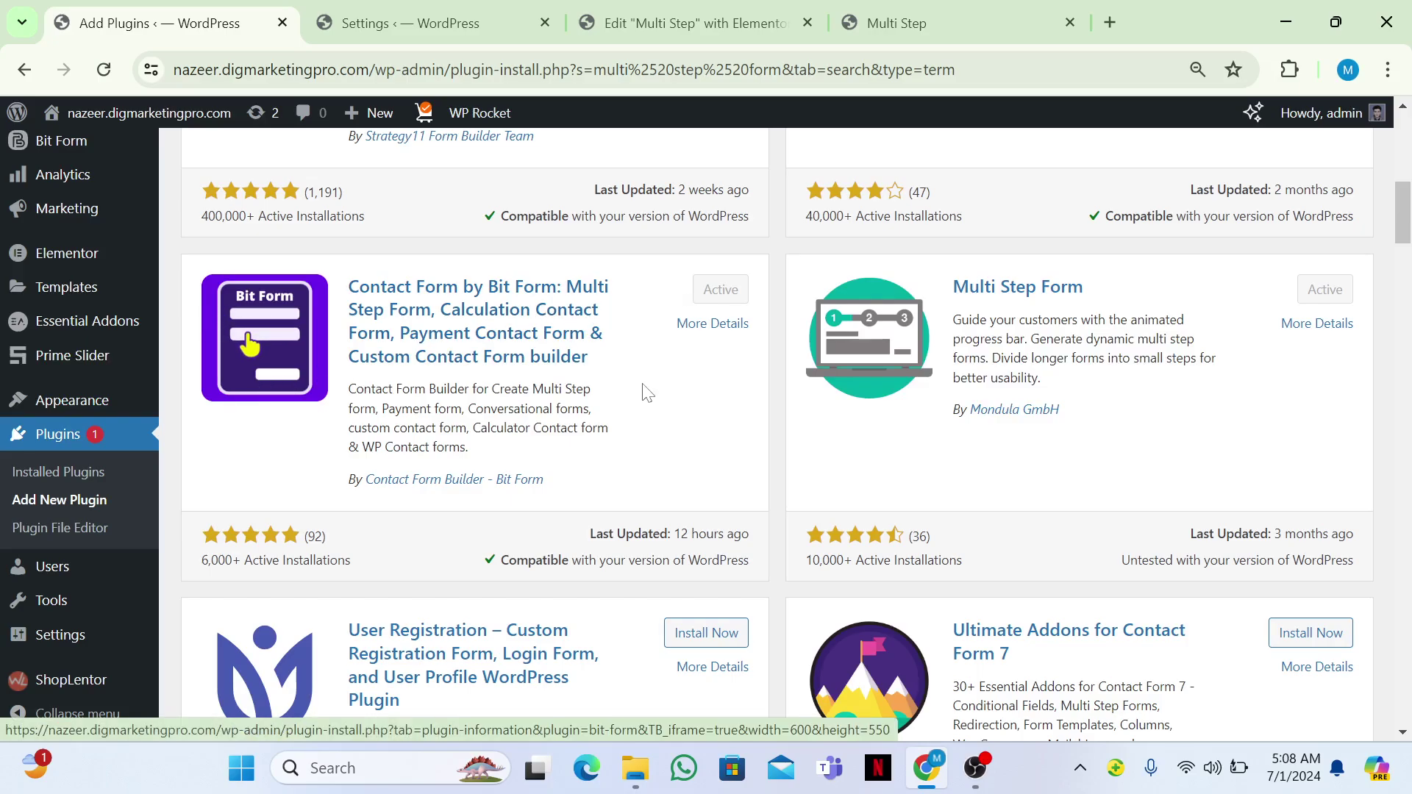
scroll(277, 562, up, 3)
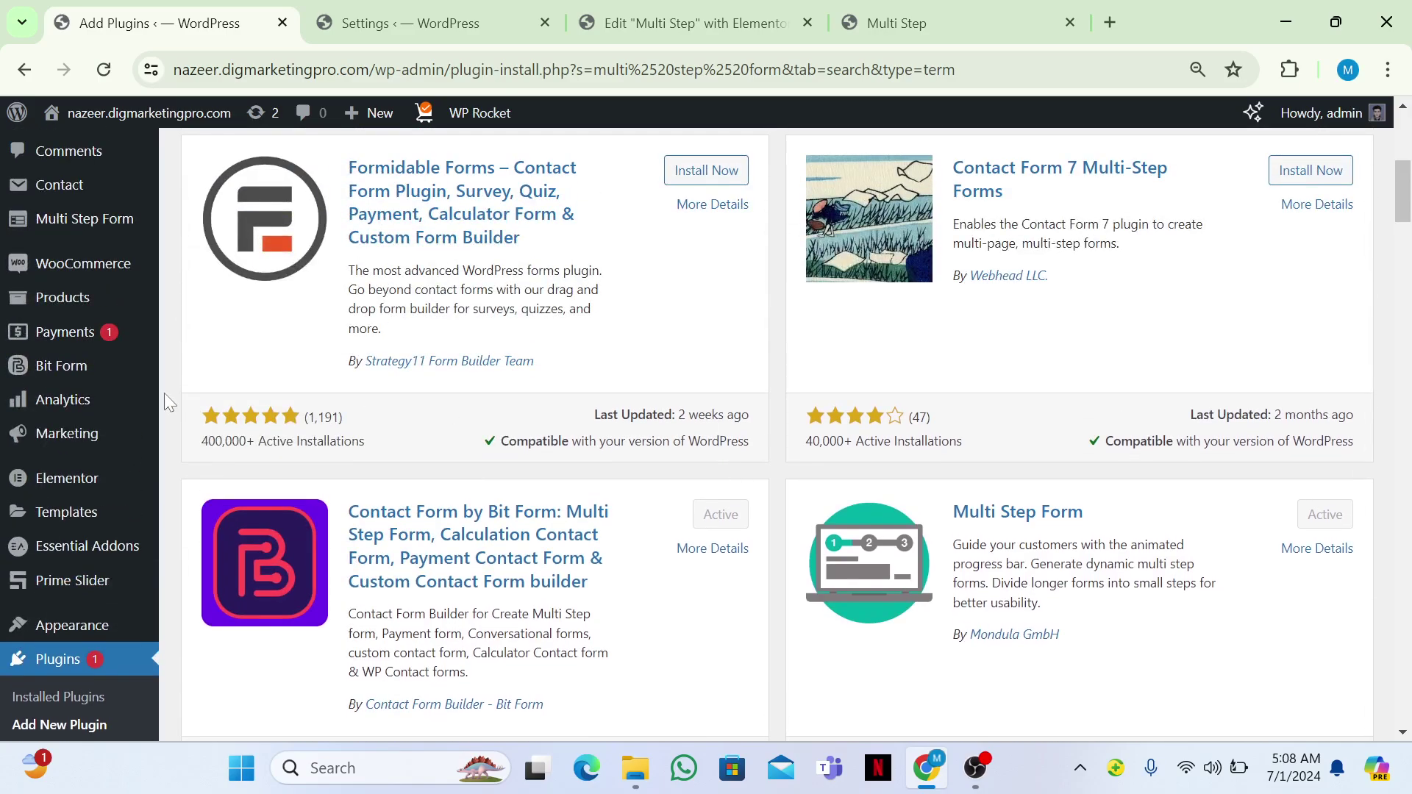
mouse_move(66, 371)
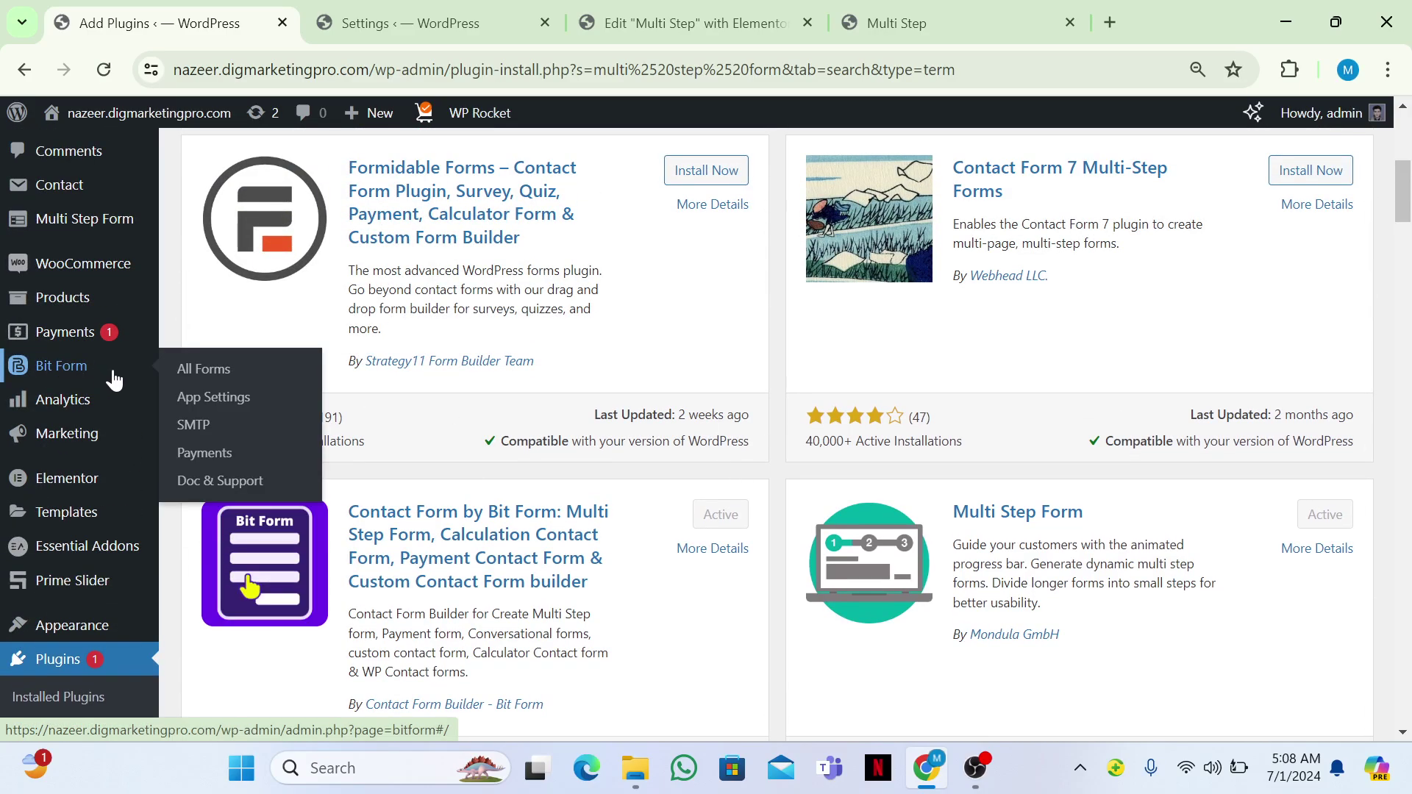
click(228, 383)
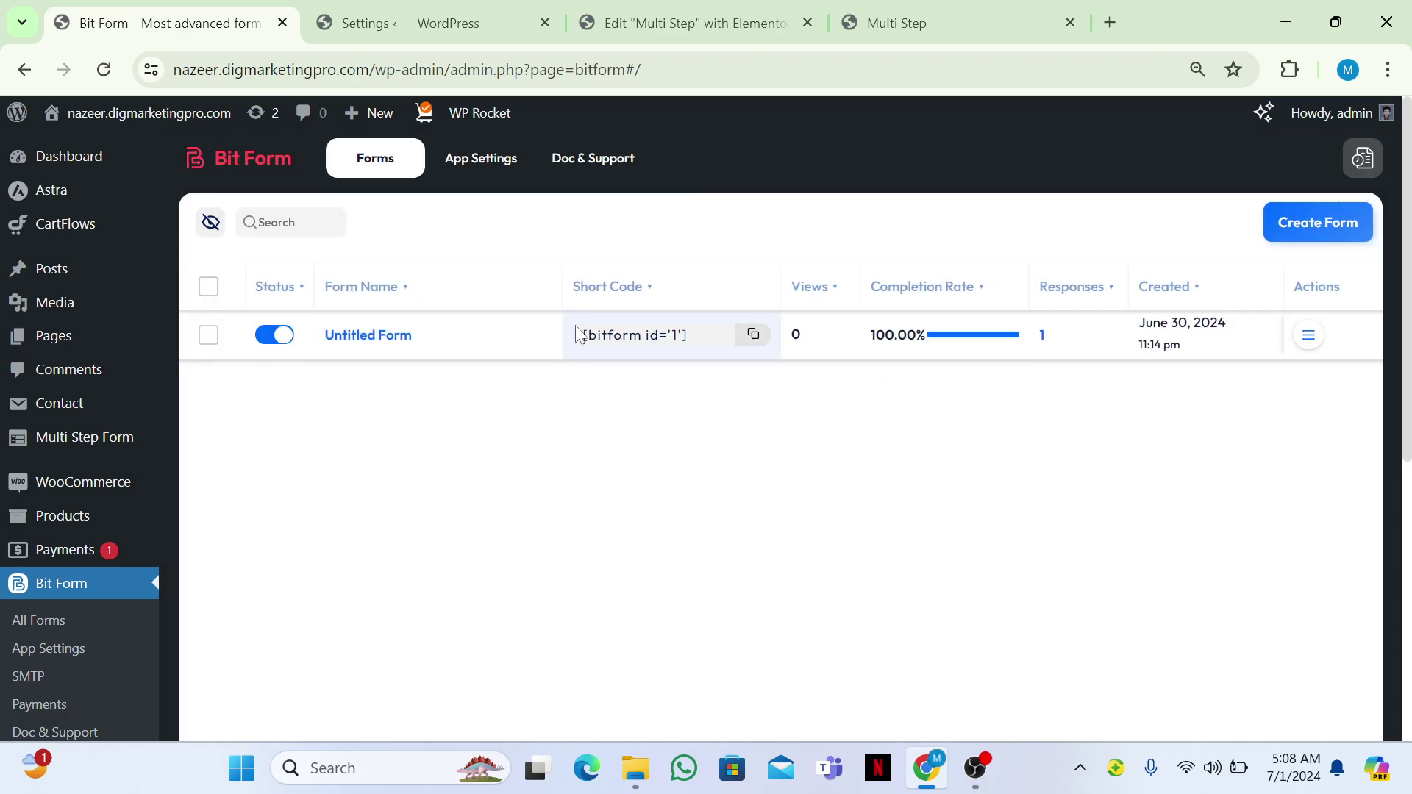
Create a blank Bit Form, opening the builder with only a Submit button on Step-1.
click(1305, 234)
mouse_move(420, 414)
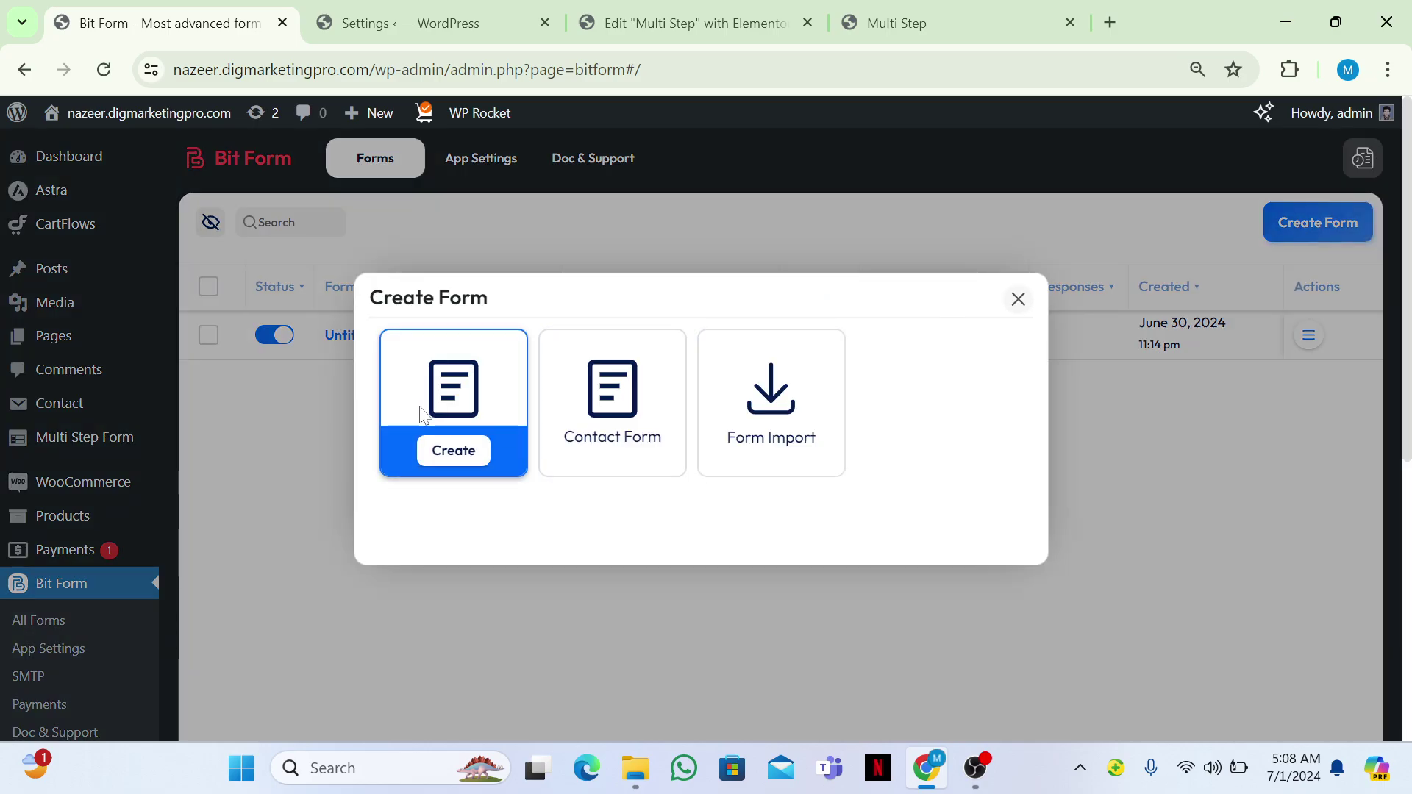
click(457, 450)
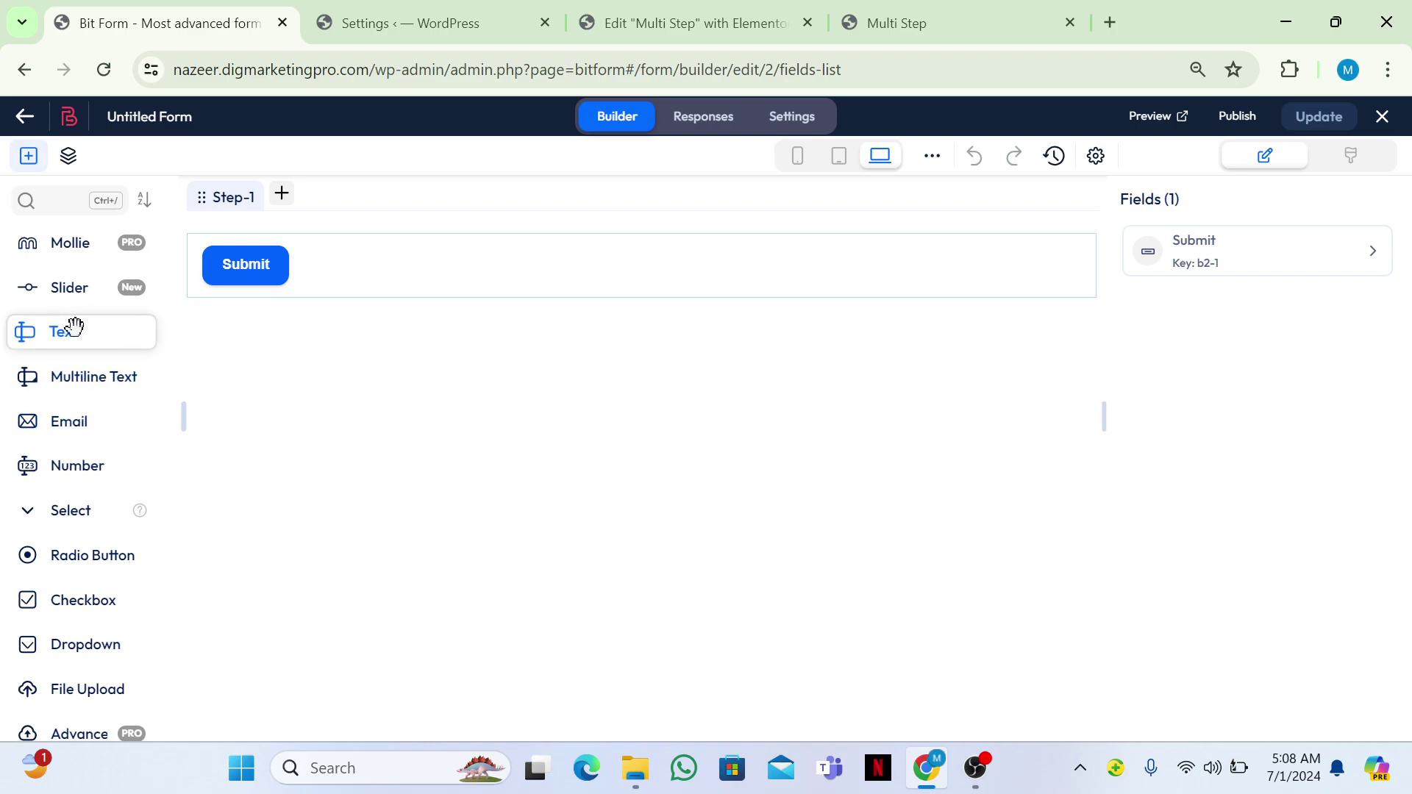
Add a Text field above Submit and relabel it 'Full Name'.
drag(74, 326, 328, 254)
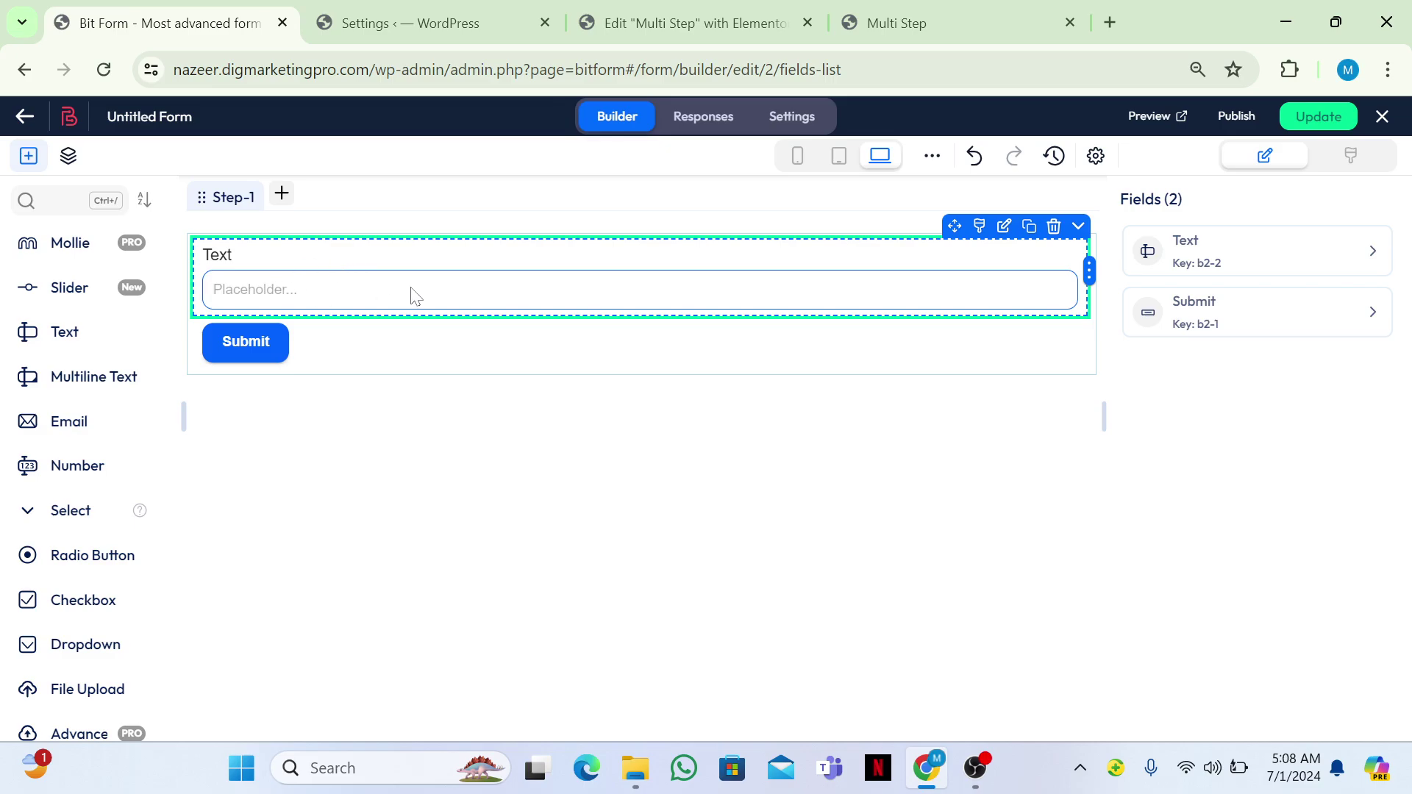
click(1199, 247)
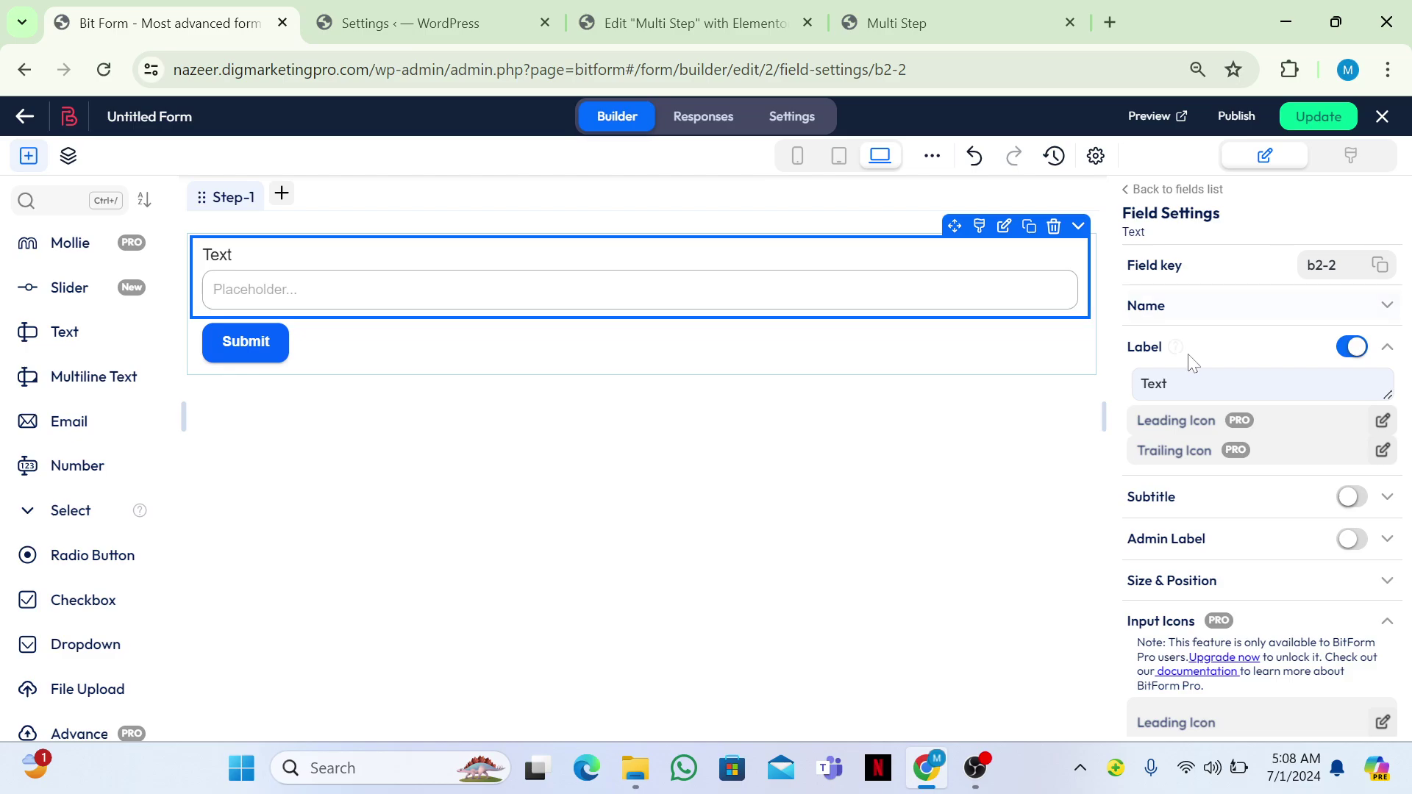
click(1249, 383)
key(BackSpace)
key(BackSpace)
text(Full Name)
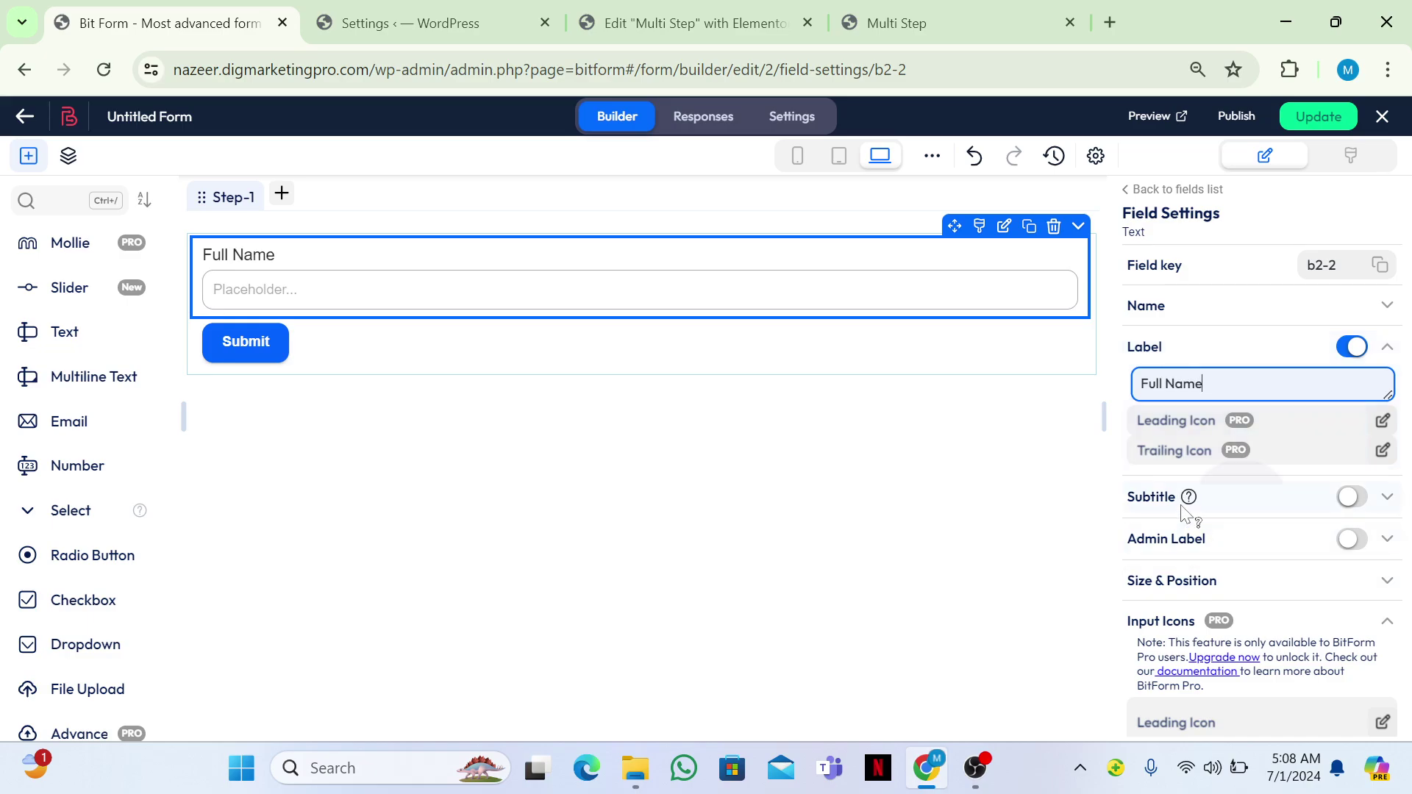
Add an Email field to Step-1, then create an empty Step-2.
mouse_move(1186, 513)
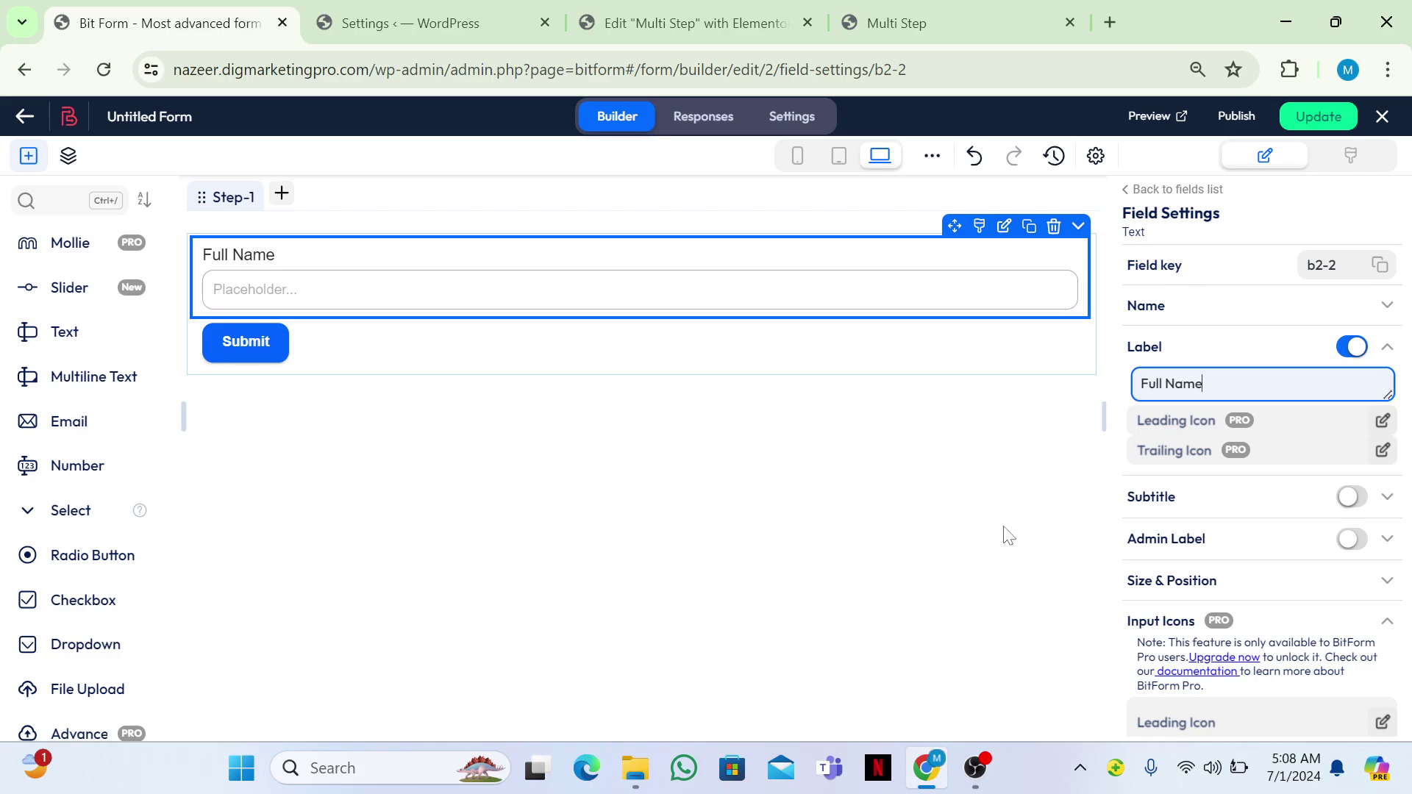
drag(82, 419, 290, 347)
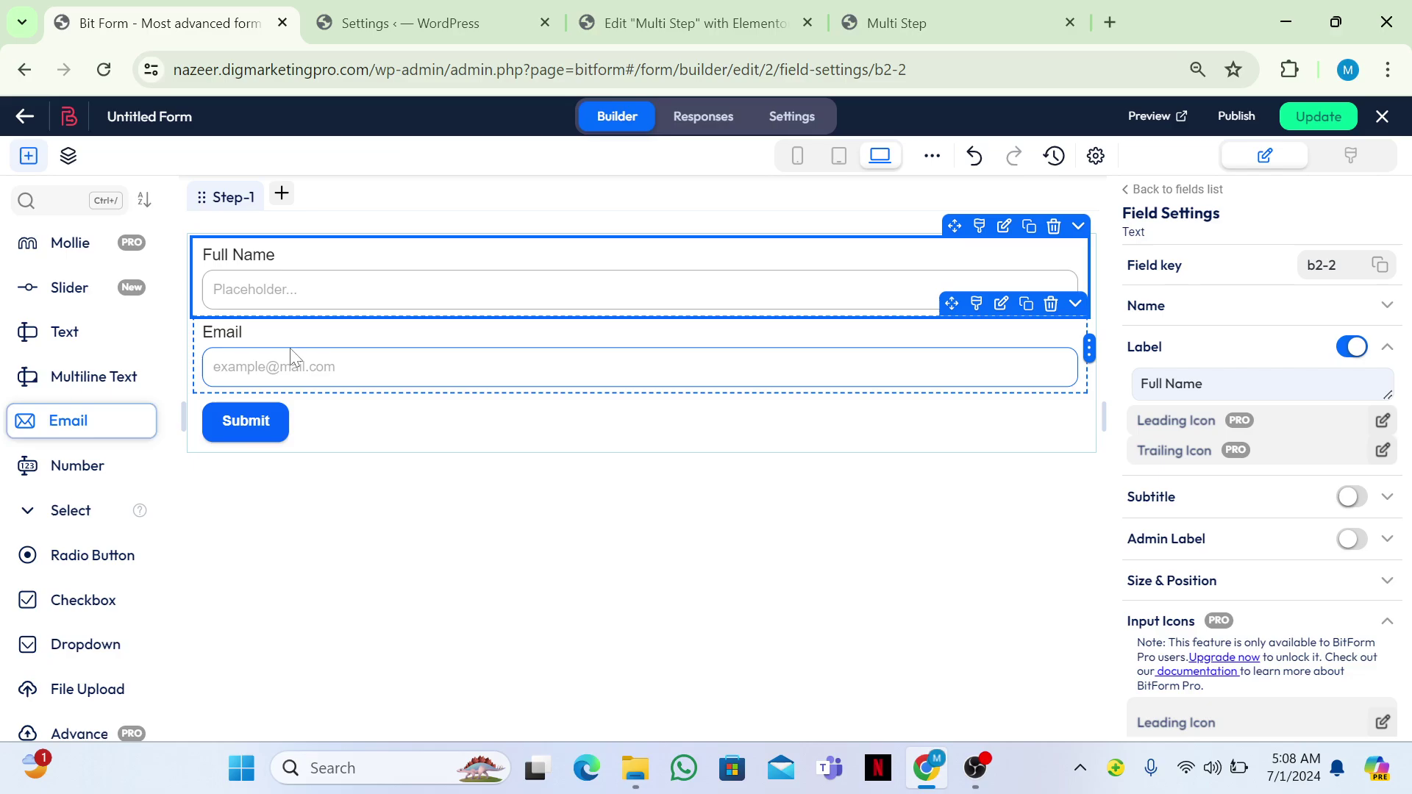
click(279, 197)
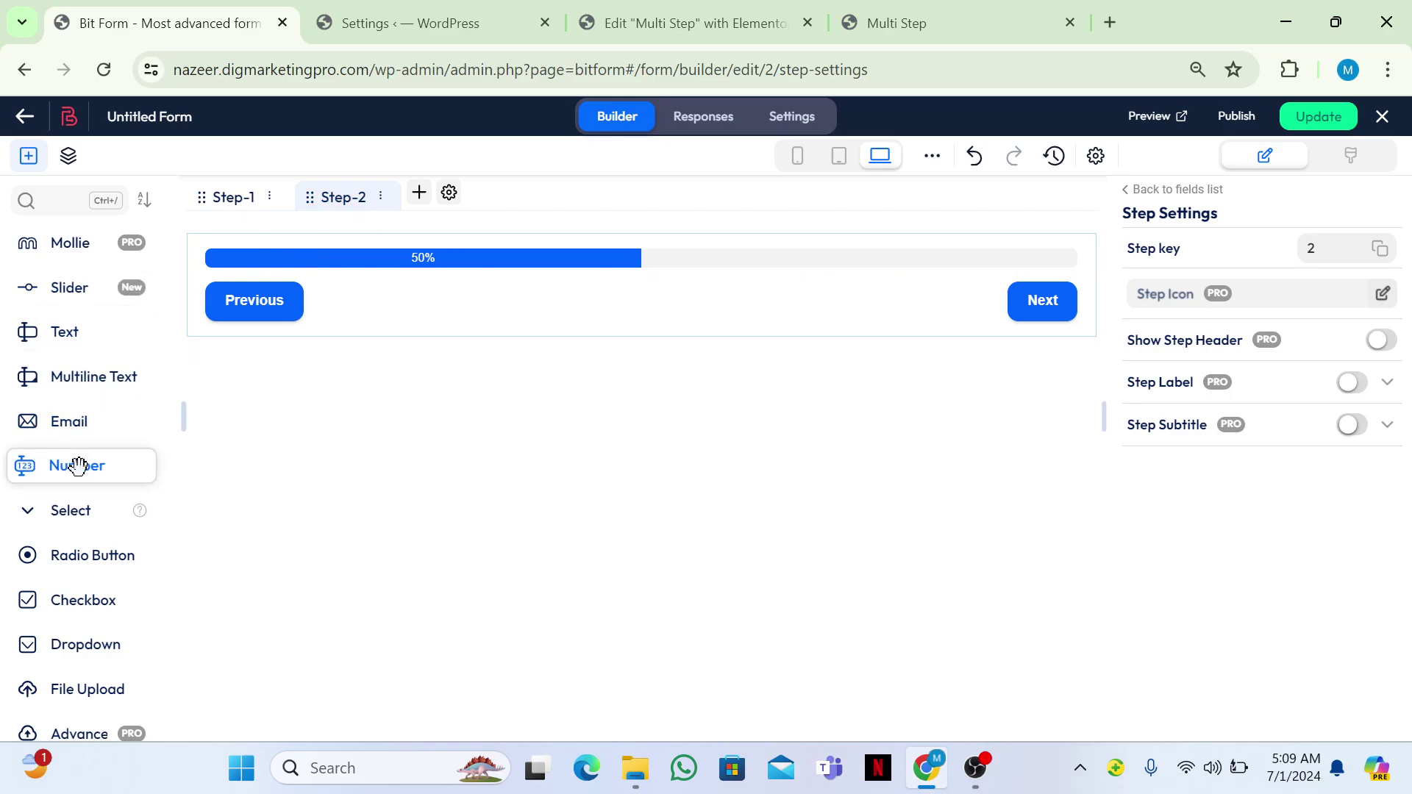
Place a Number field on Step-2, add Step-3, and put a File Upload field on it.
drag(85, 466, 344, 305)
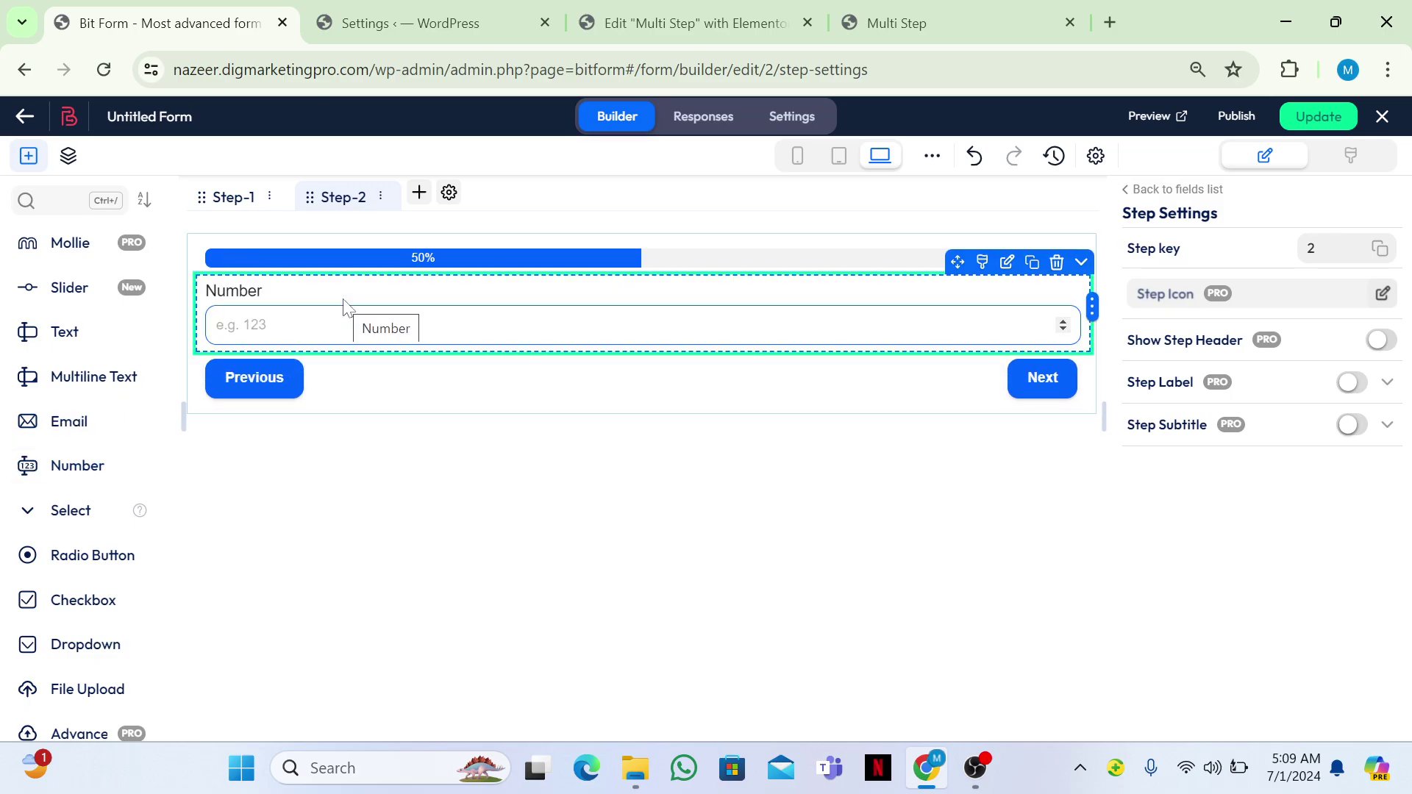
click(355, 334)
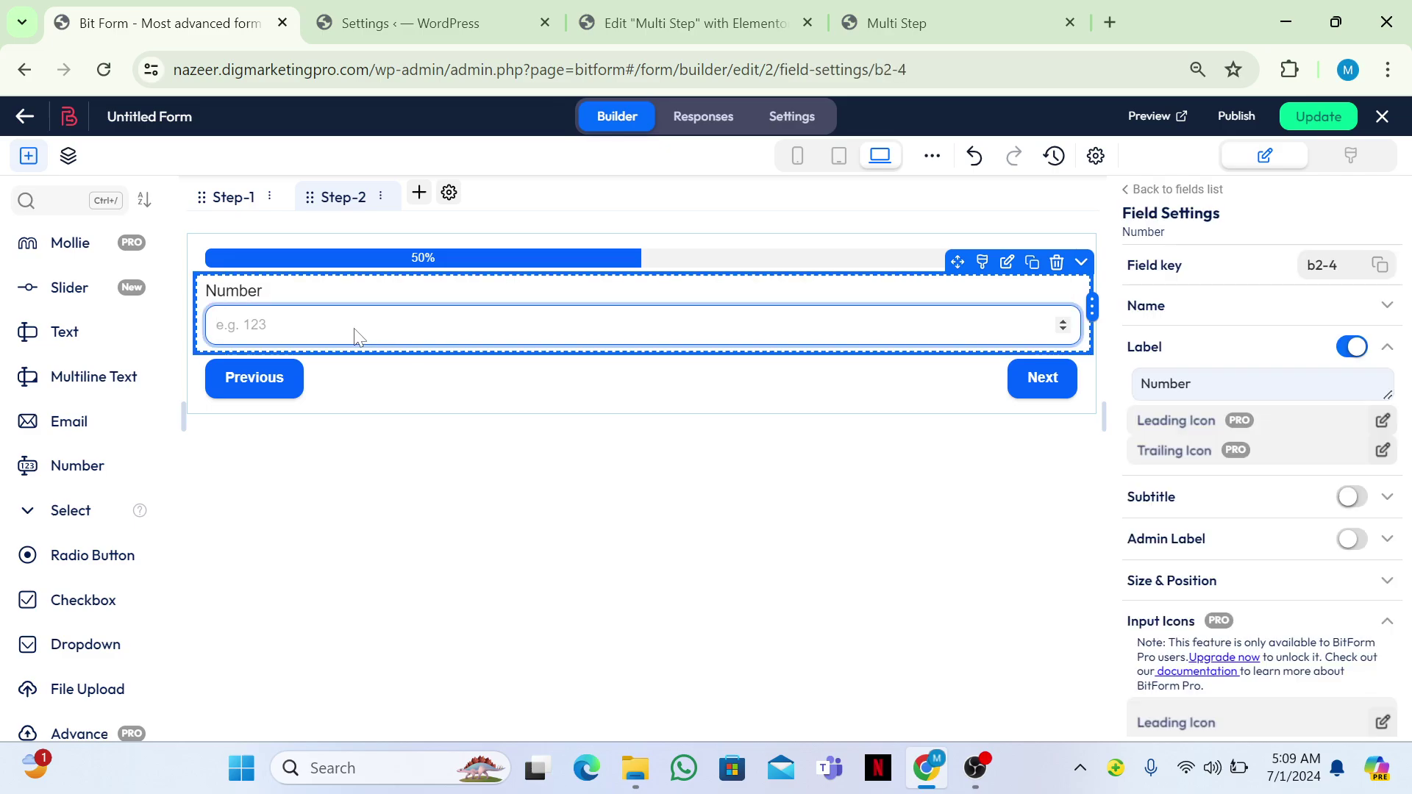
click(420, 192)
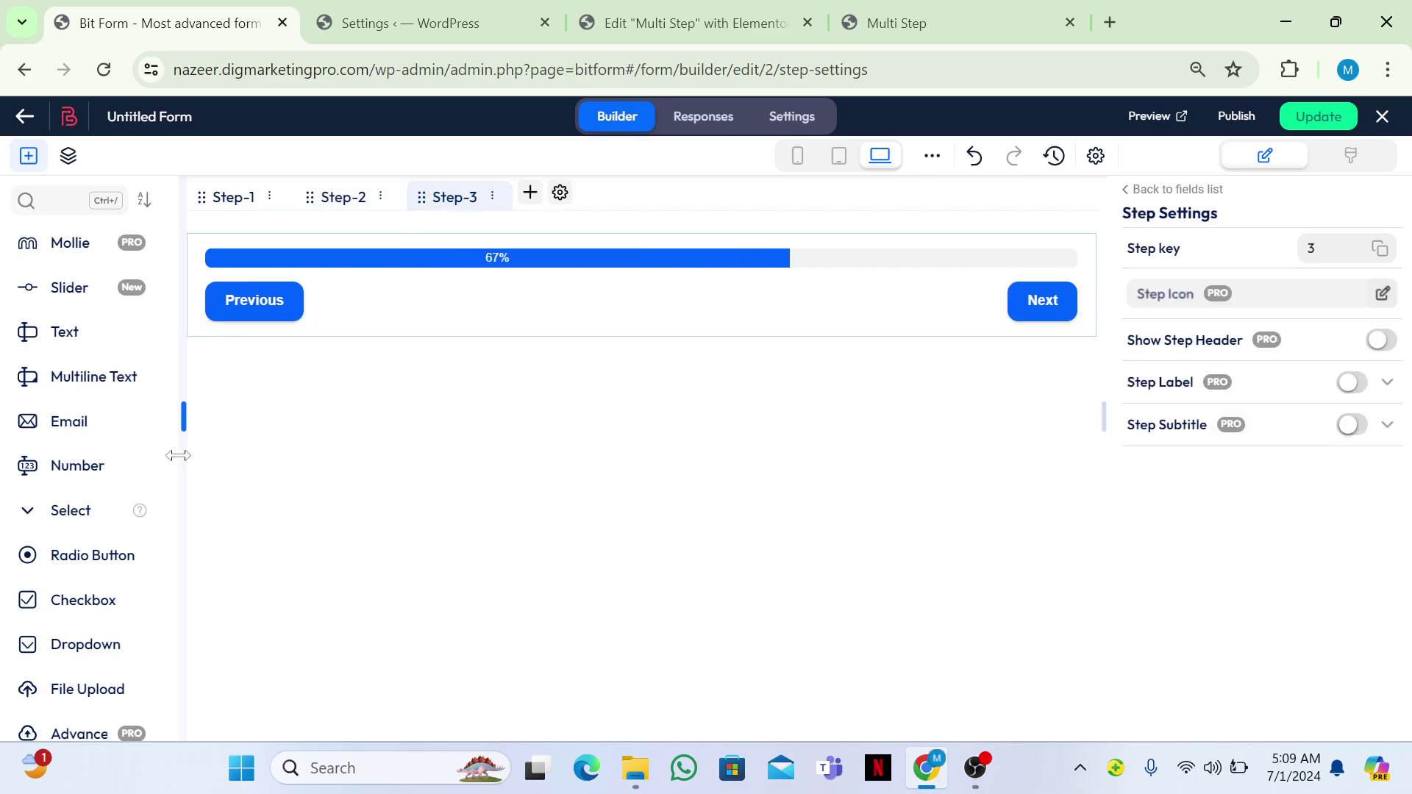
drag(81, 687, 437, 303)
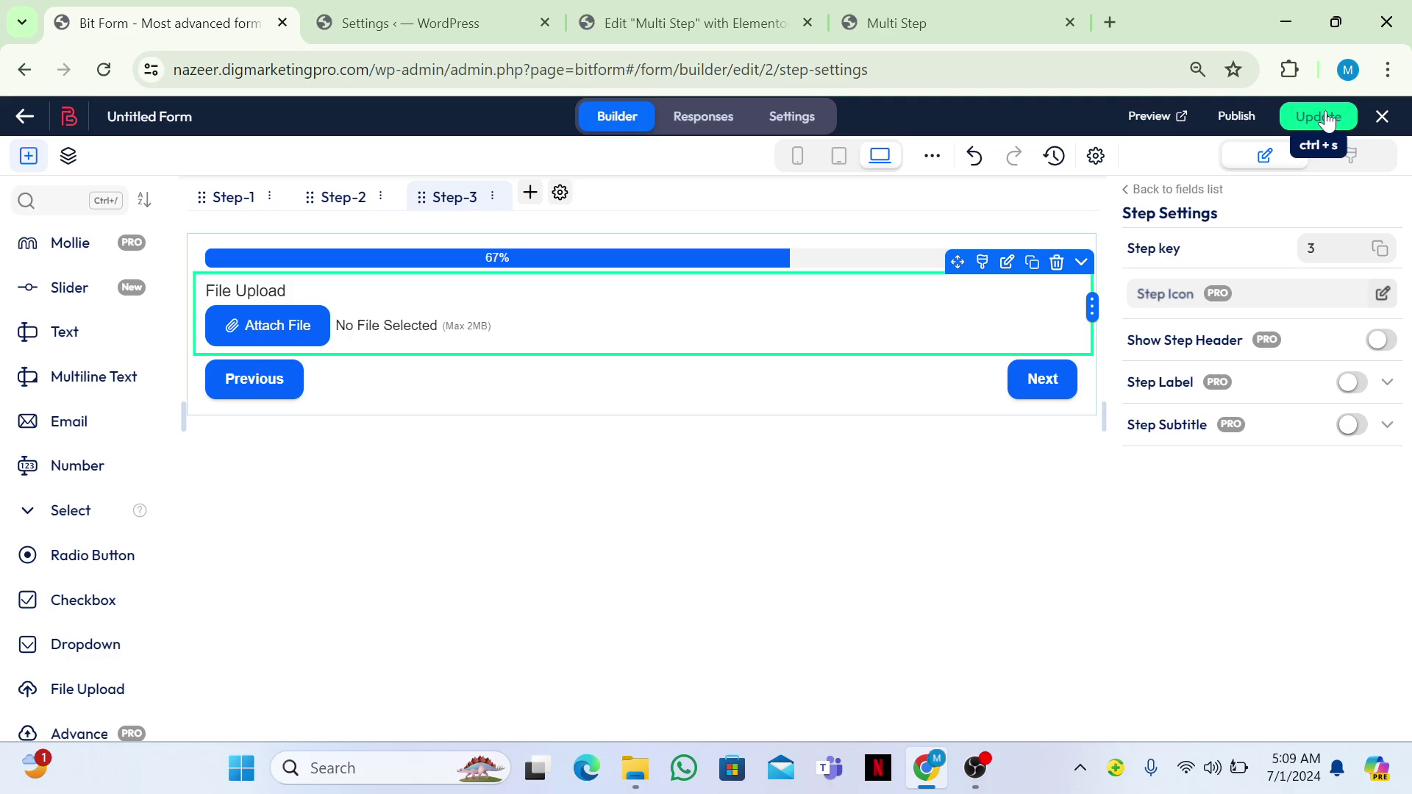
Reposition the Submit button below Full Name and Email on Step-1, then save with Update.
click(249, 205)
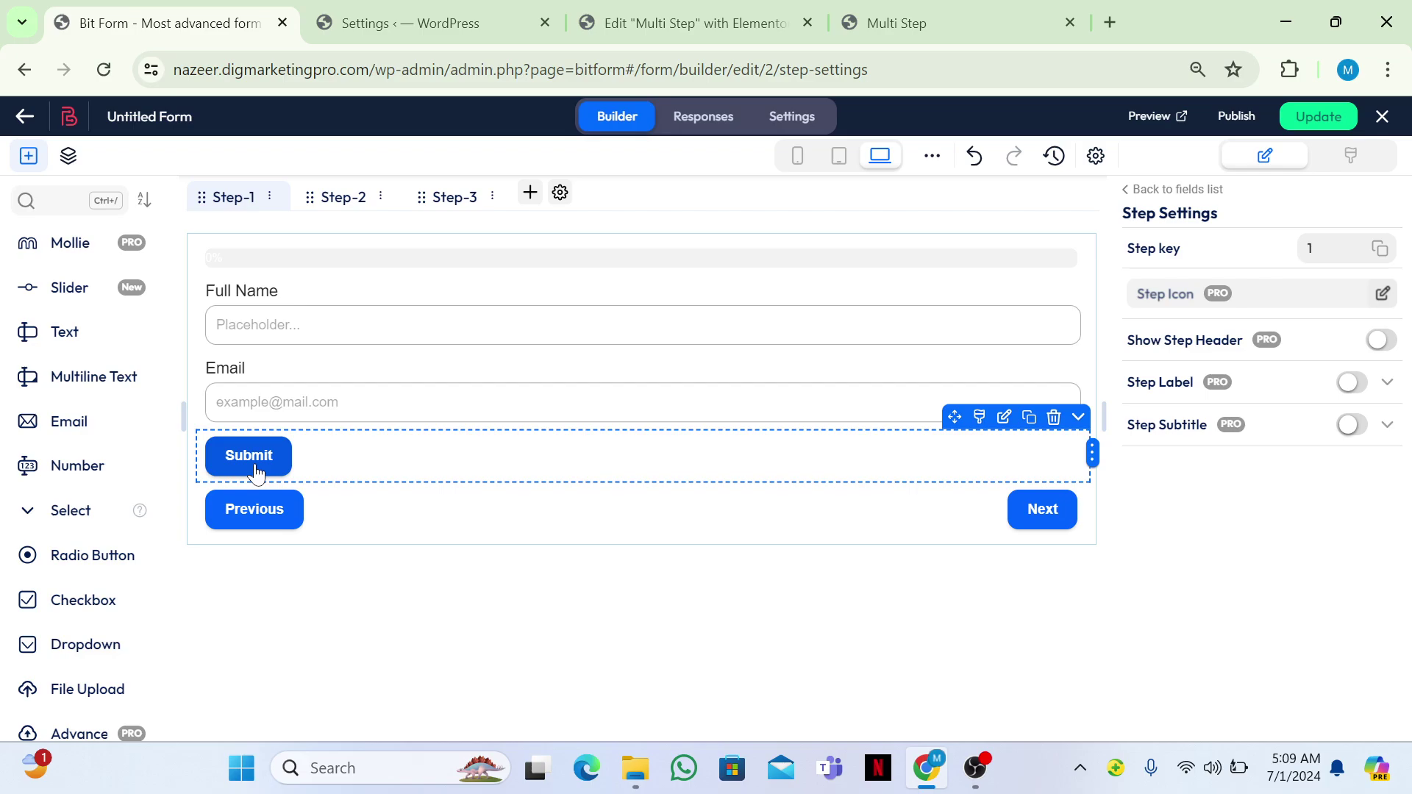
click(457, 447)
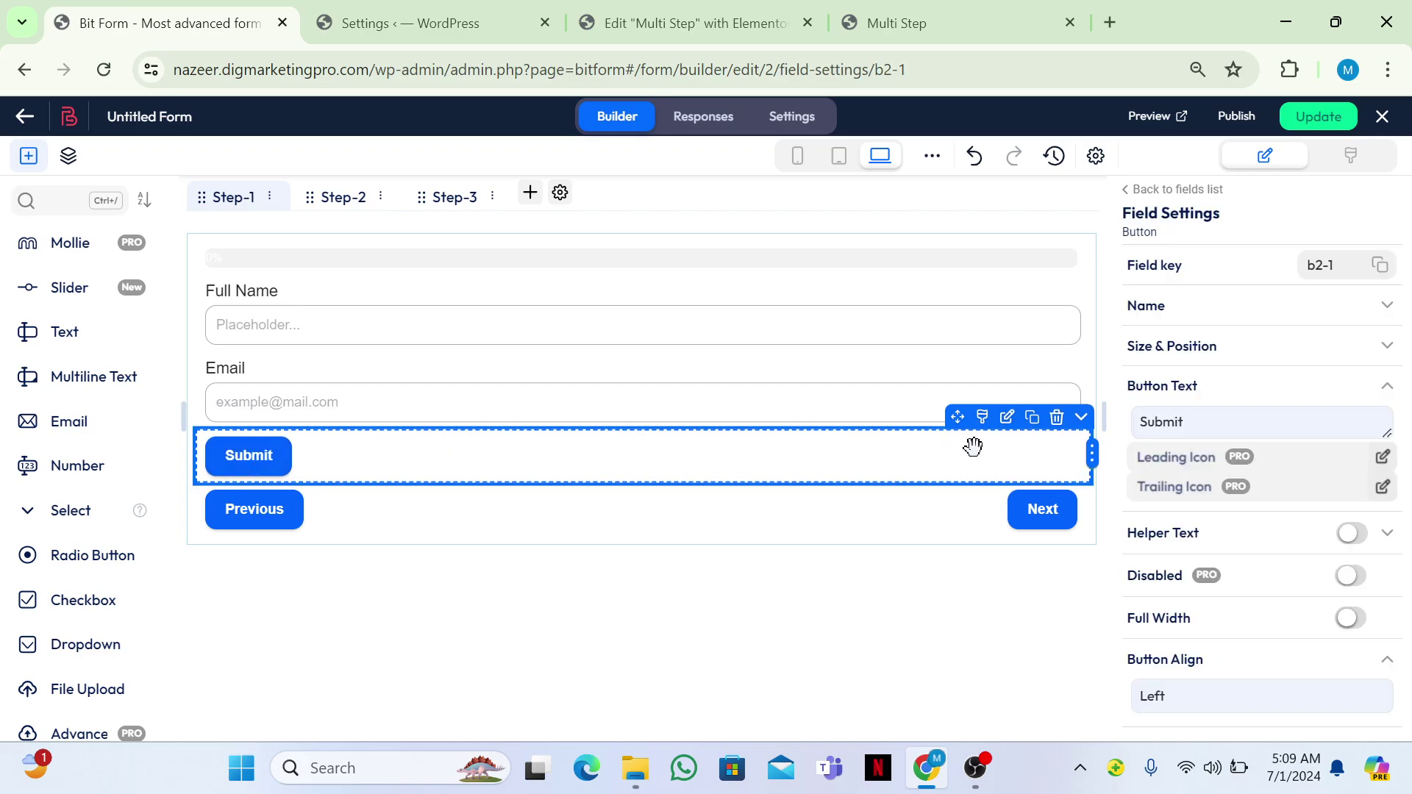
click(1078, 421)
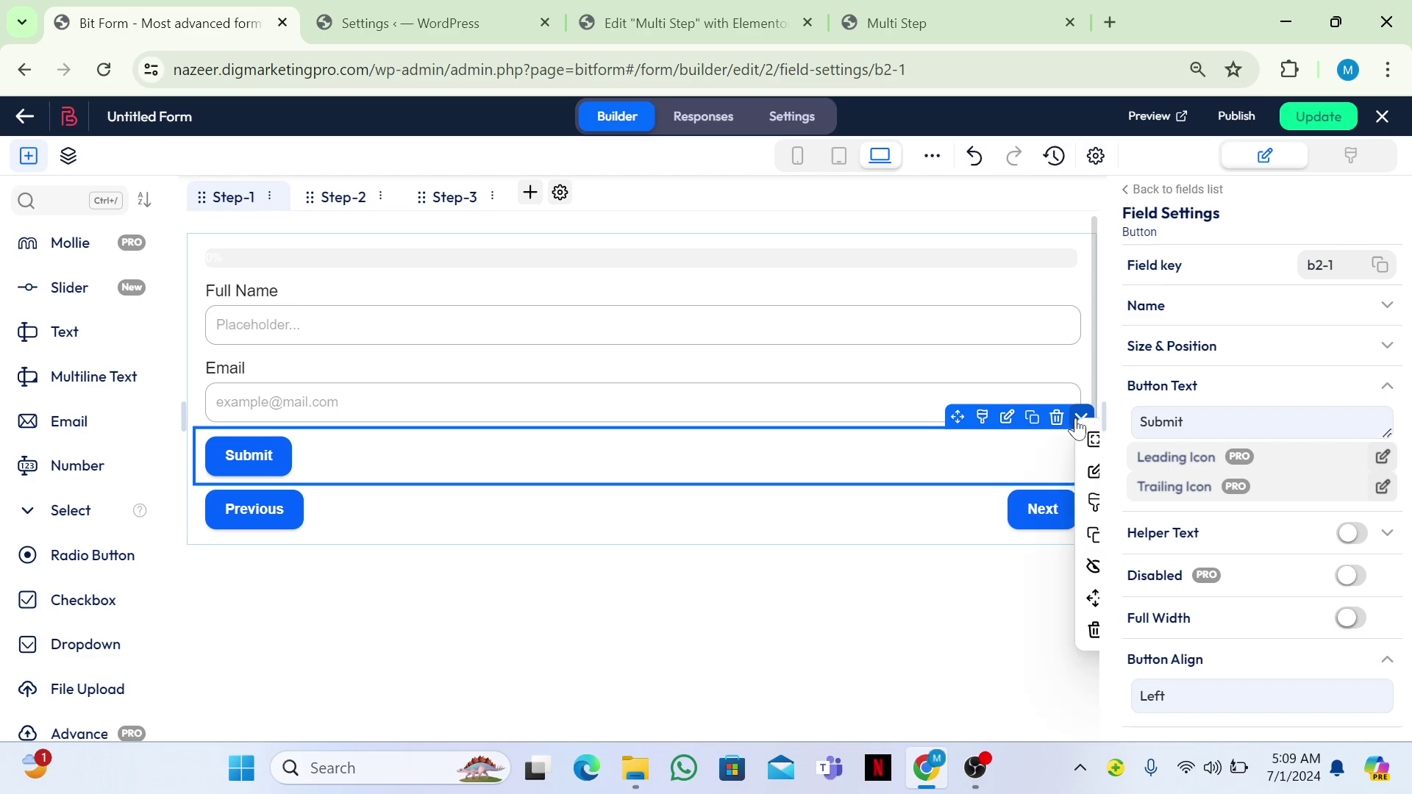
click(1006, 423)
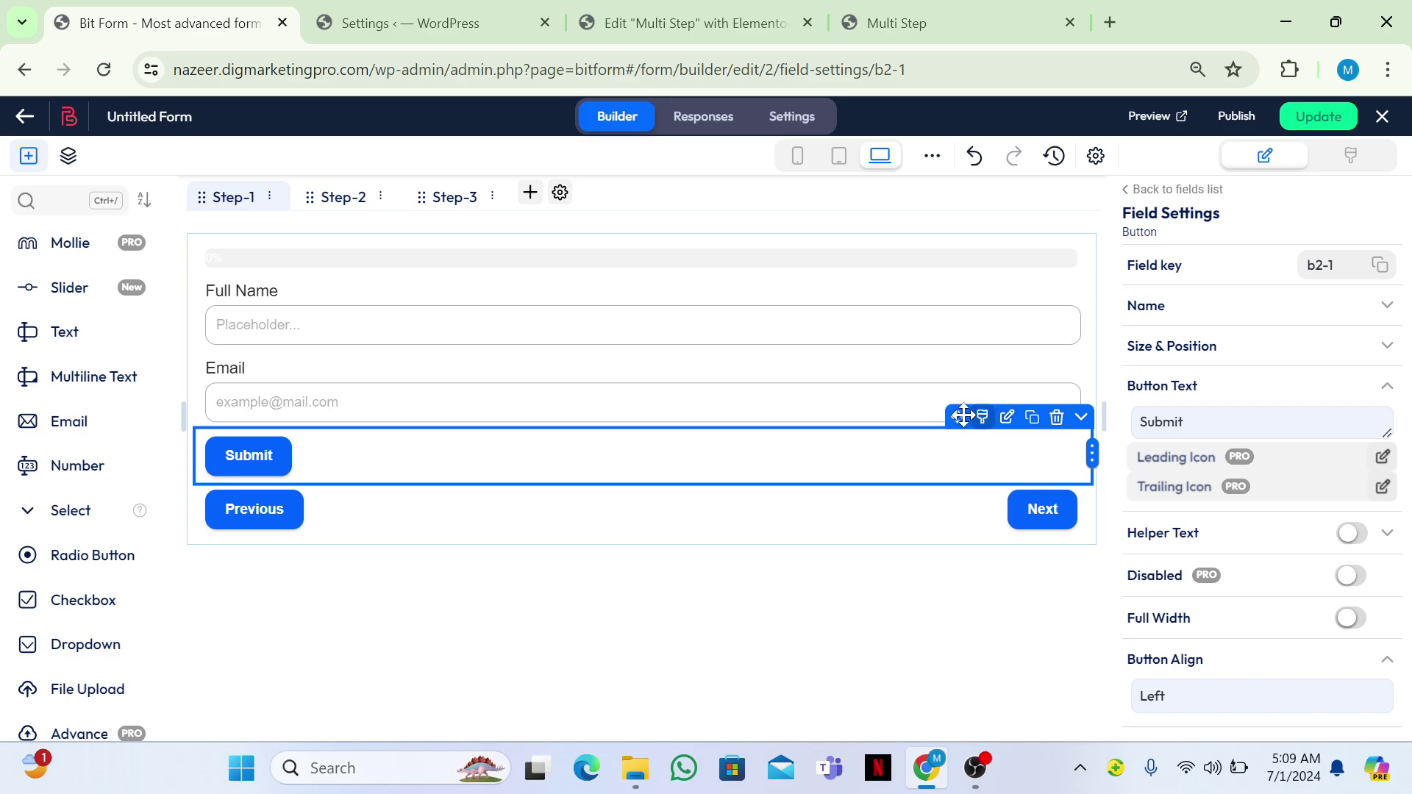
drag(957, 417, 961, 397)
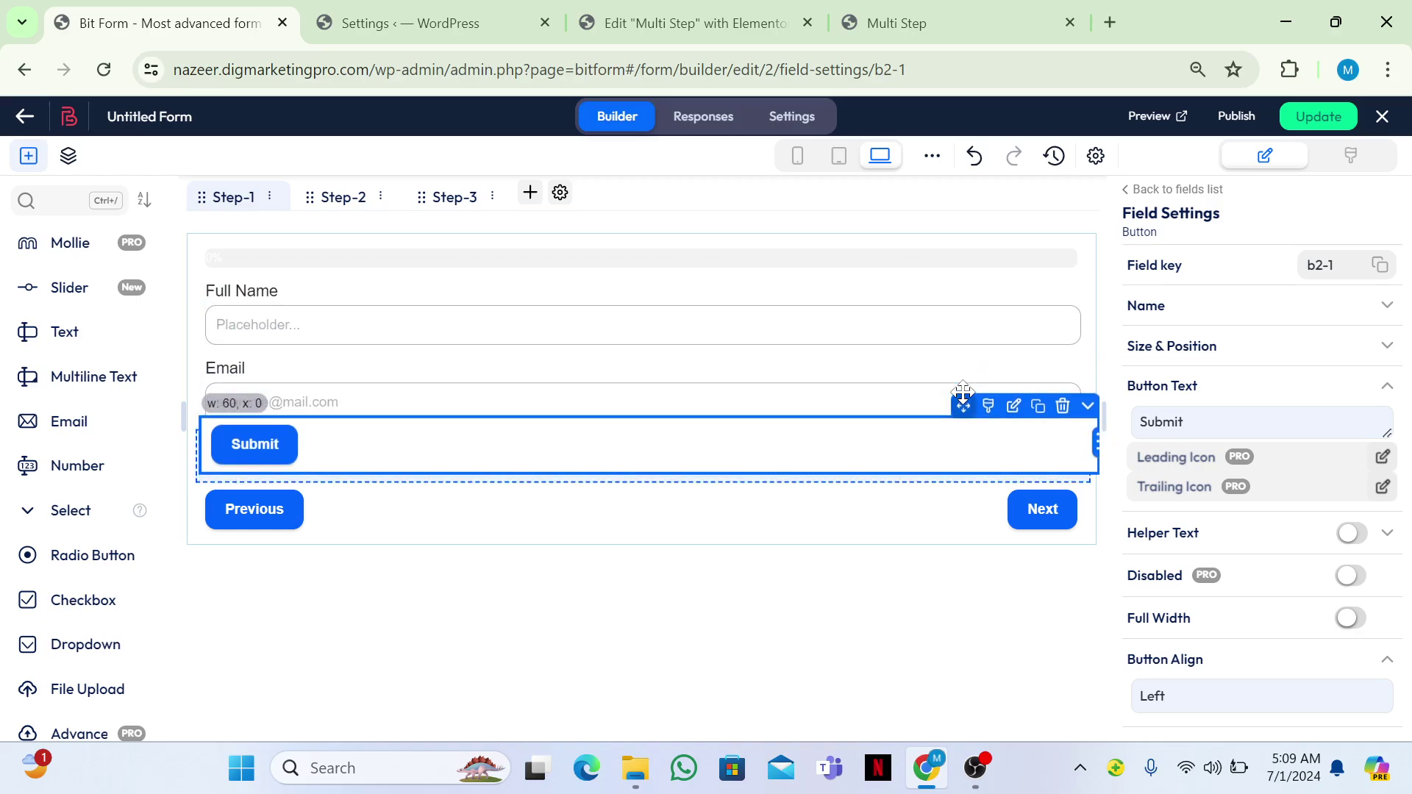
click(1083, 412)
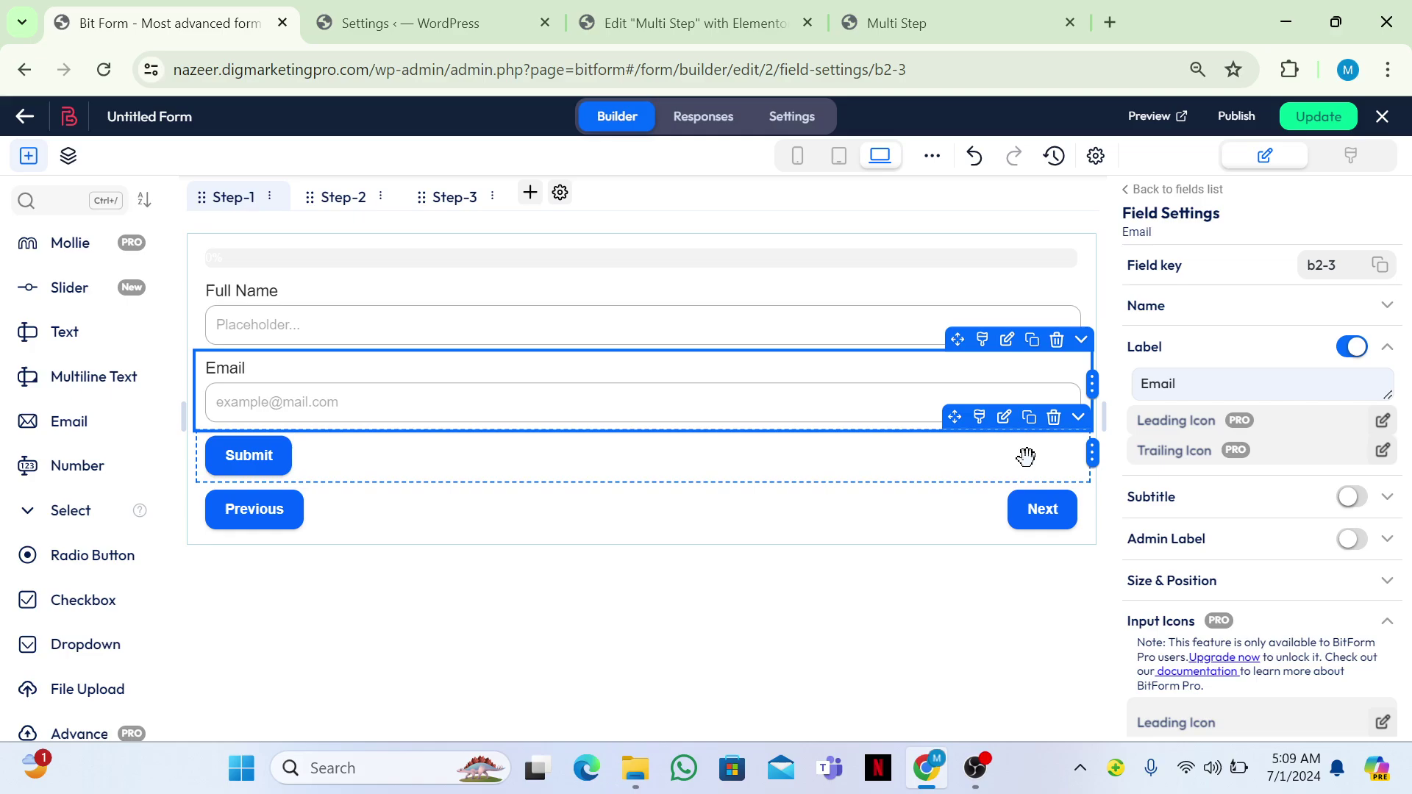
drag(602, 453, 597, 464)
click(1306, 121)
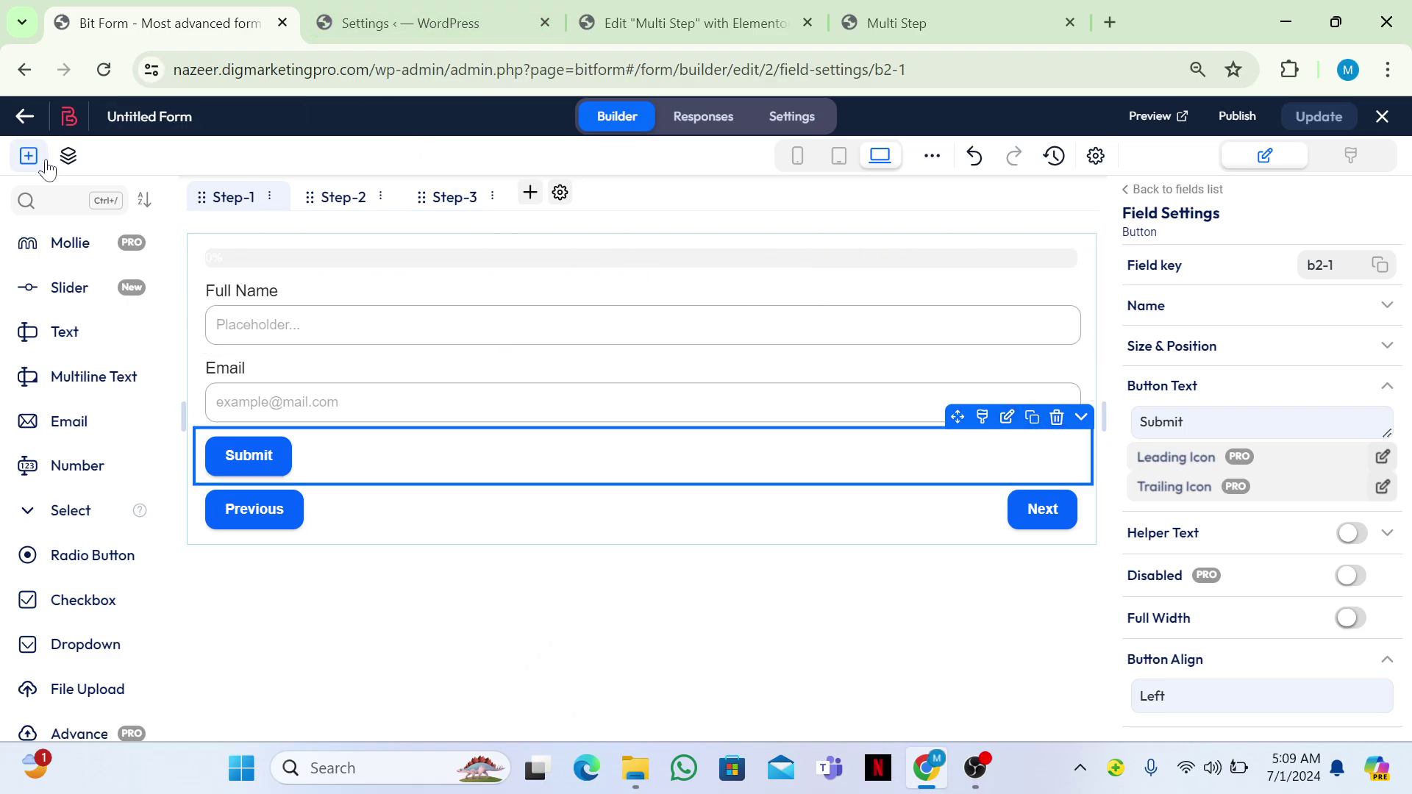
click(24, 70)
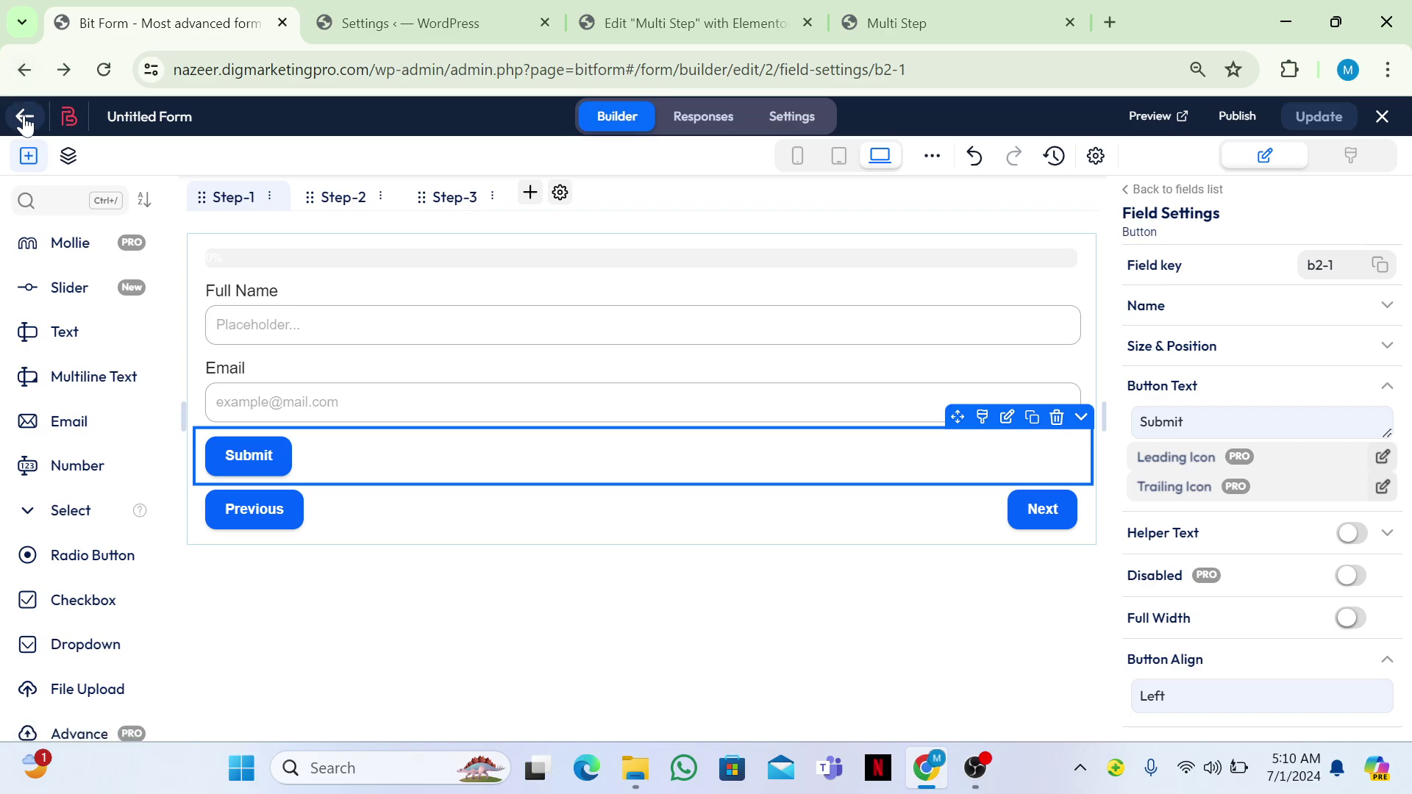
Copy the new form's shortcode [bitform id='2'] from the forms list and return to Elementor.
click(23, 116)
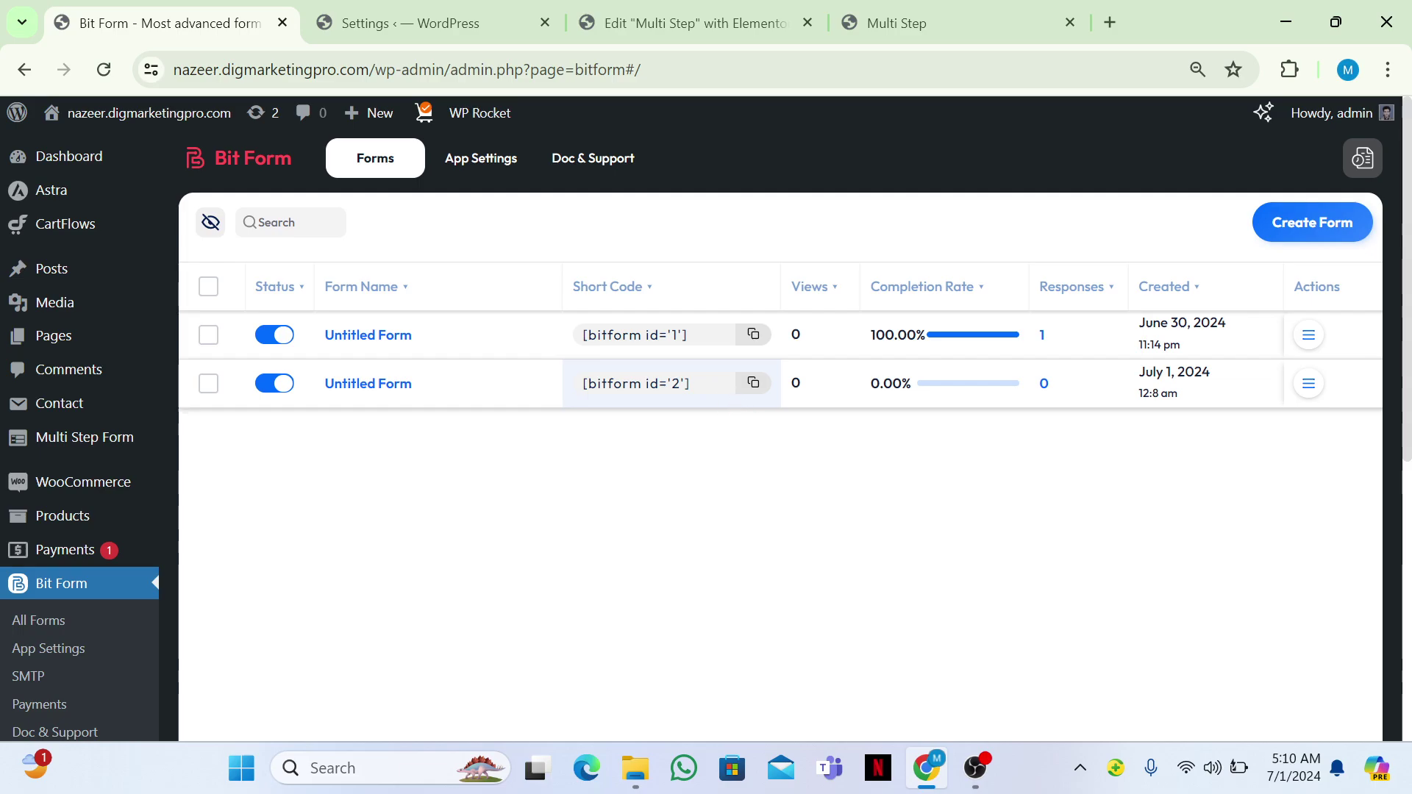
drag(690, 383, 597, 383)
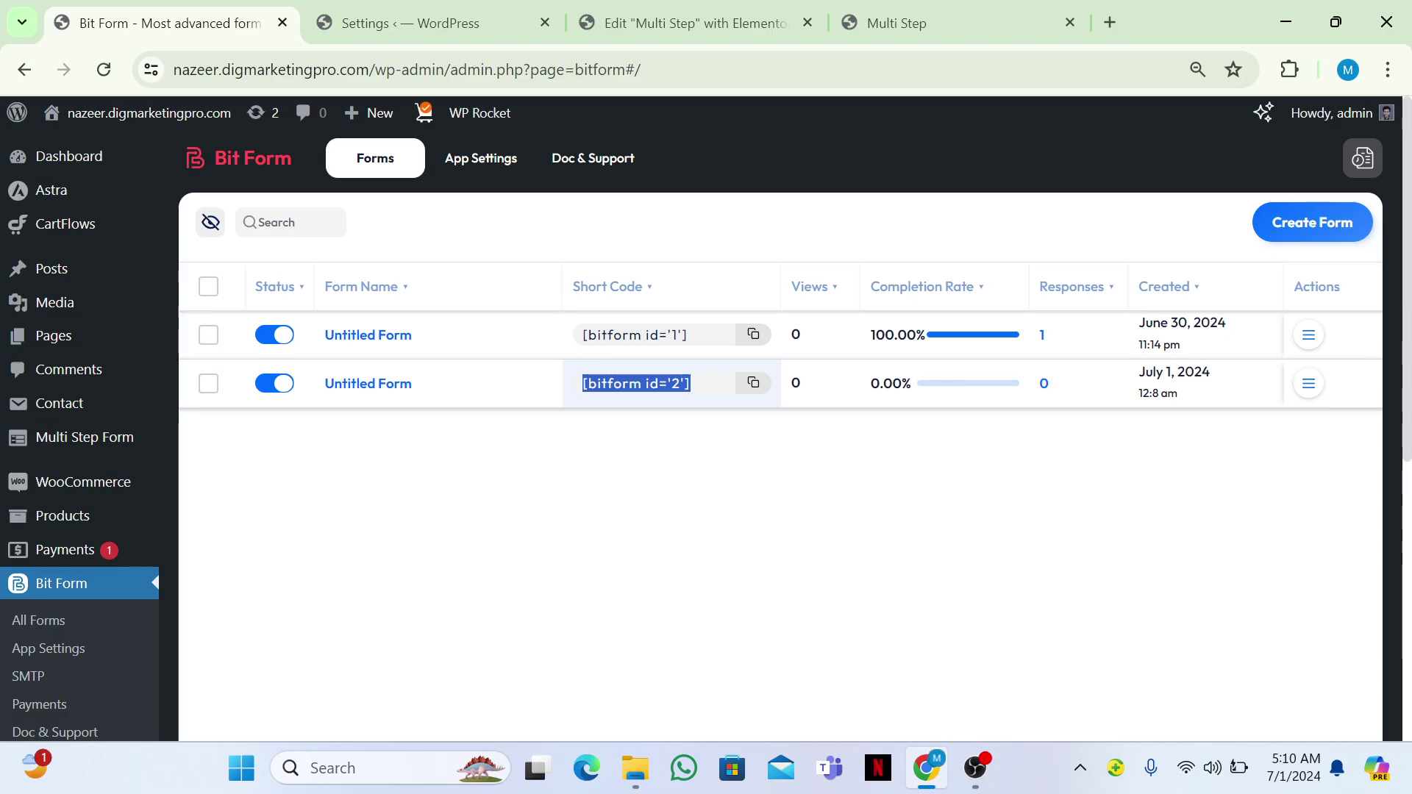
click(789, 10)
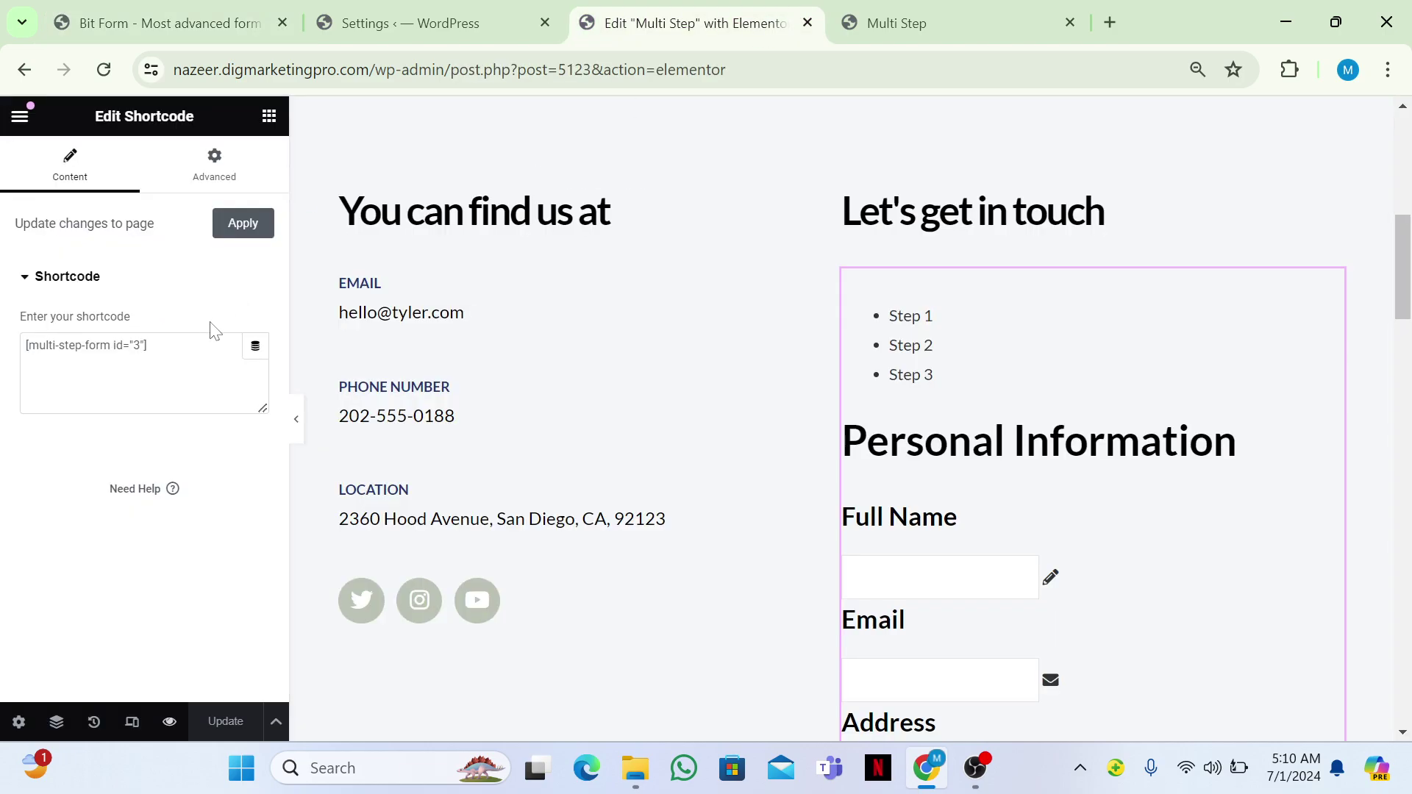
Add a Shortcode widget below the existing form and paste [bitform id='2'] into it.
scroll(734, 473, down, 4)
scroll(578, 250, down, 11)
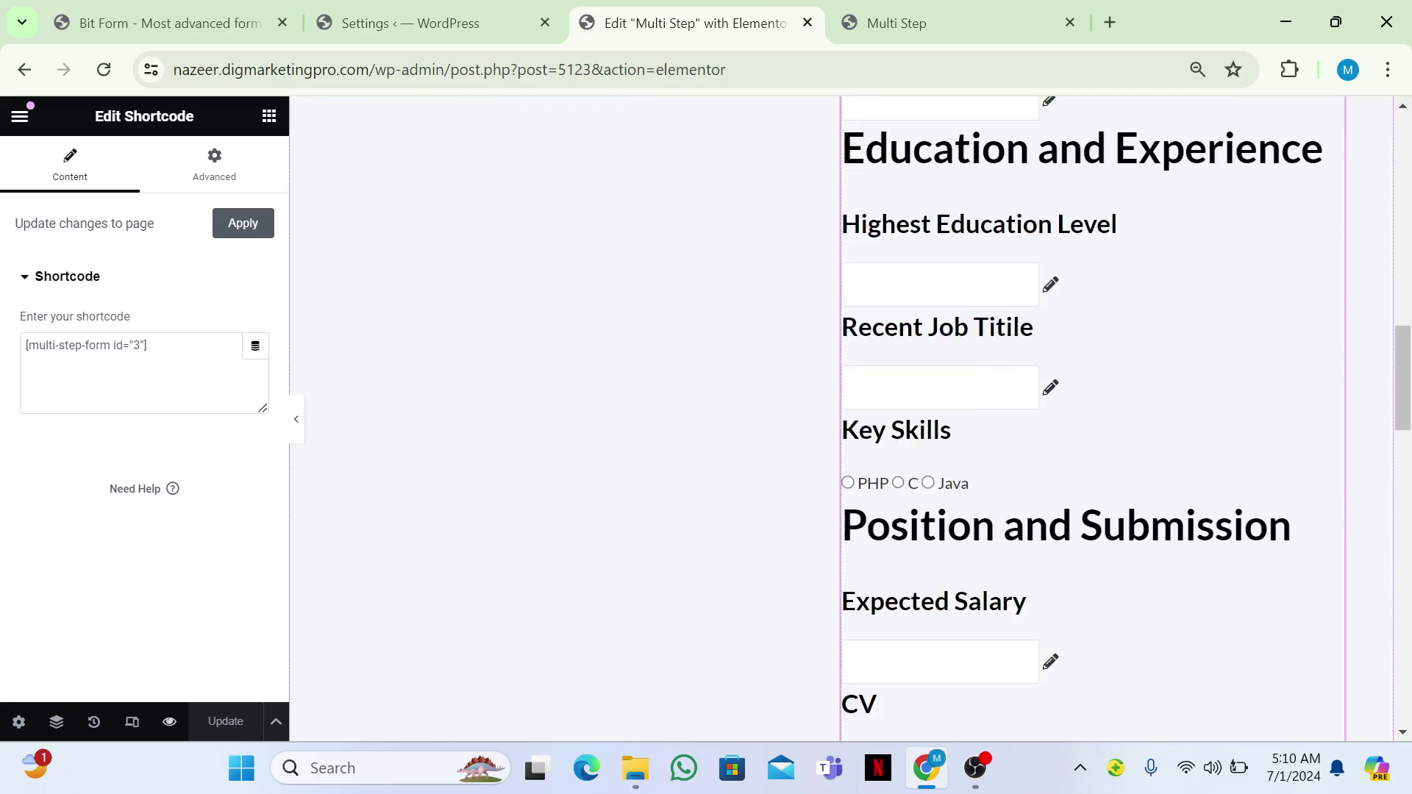
click(269, 117)
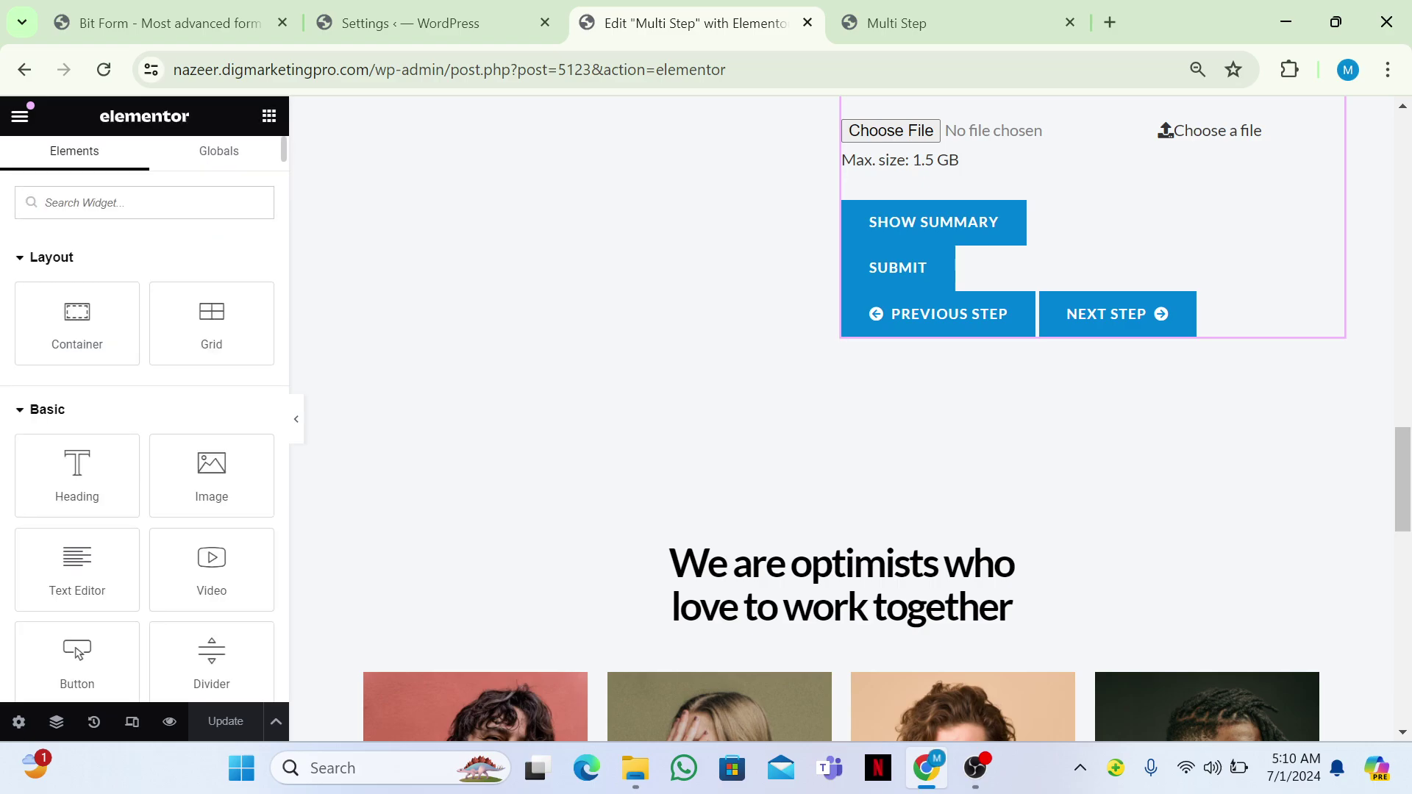
text(short)
drag(77, 275, 861, 342)
drag(943, 352, 939, 324)
text([bitform id='2'])
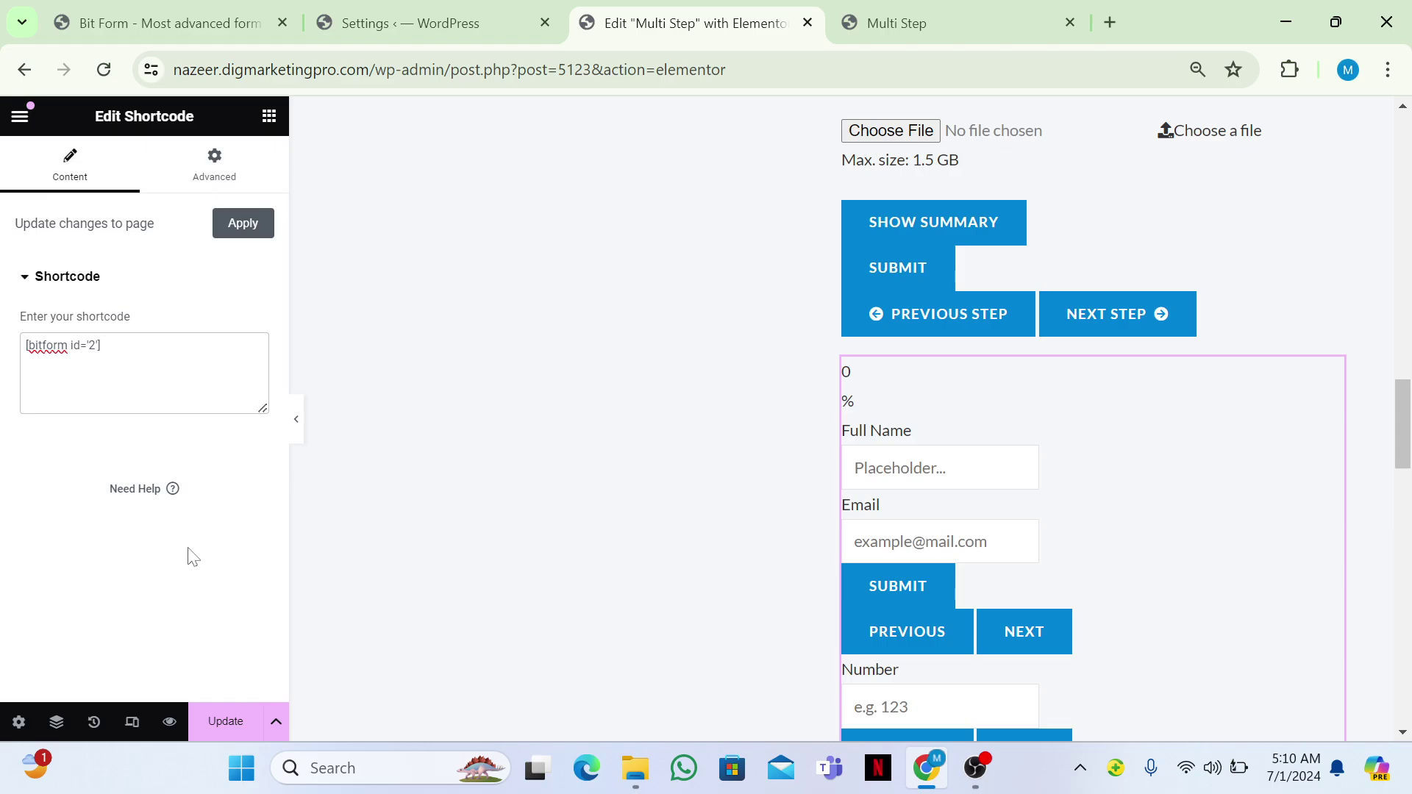
Update the page and reload its preview to show the embedded Bit Form.
click(226, 721)
click(896, 23)
click(114, 65)
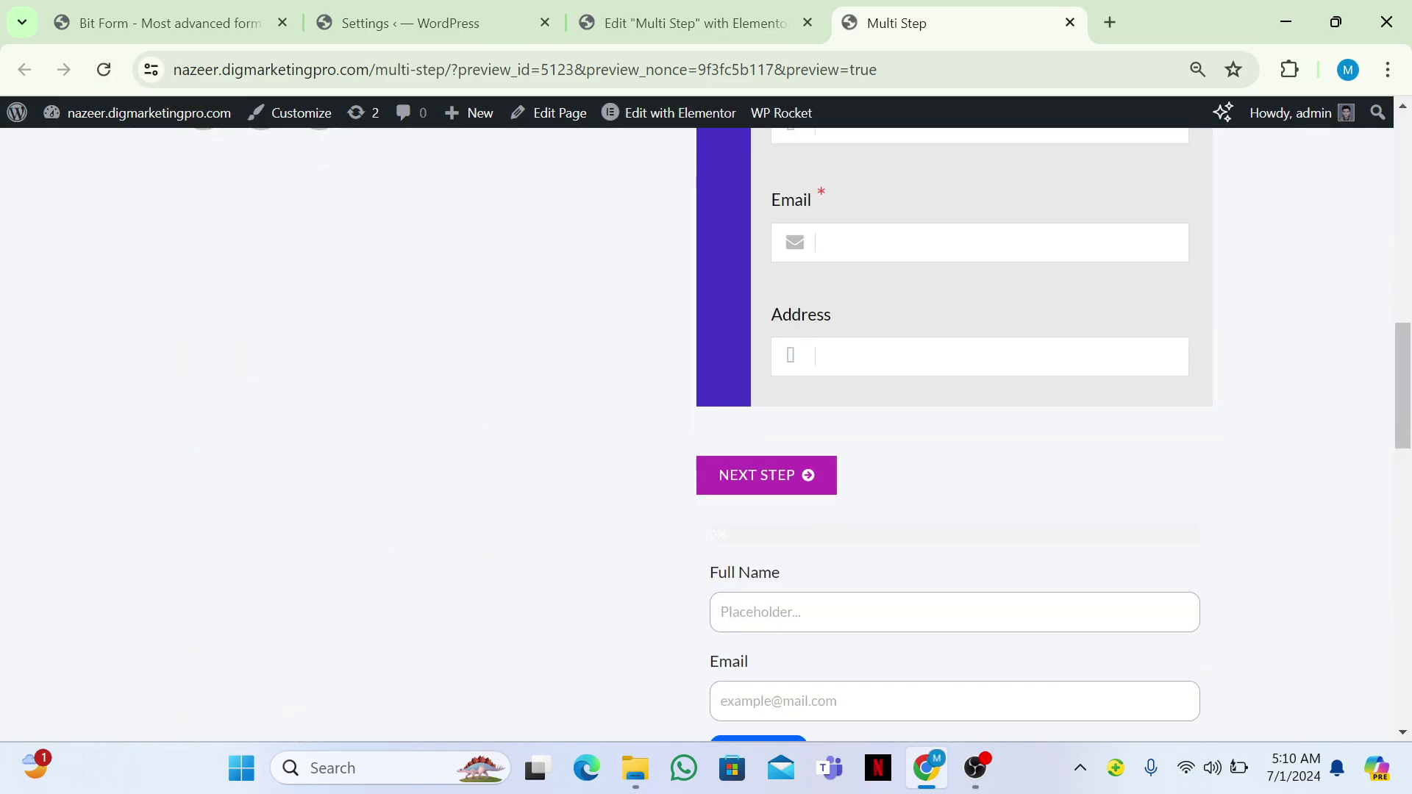
Enter a test name and email in the form's first step and advance to Number.
scroll(846, 430, down, 3)
click(823, 401)
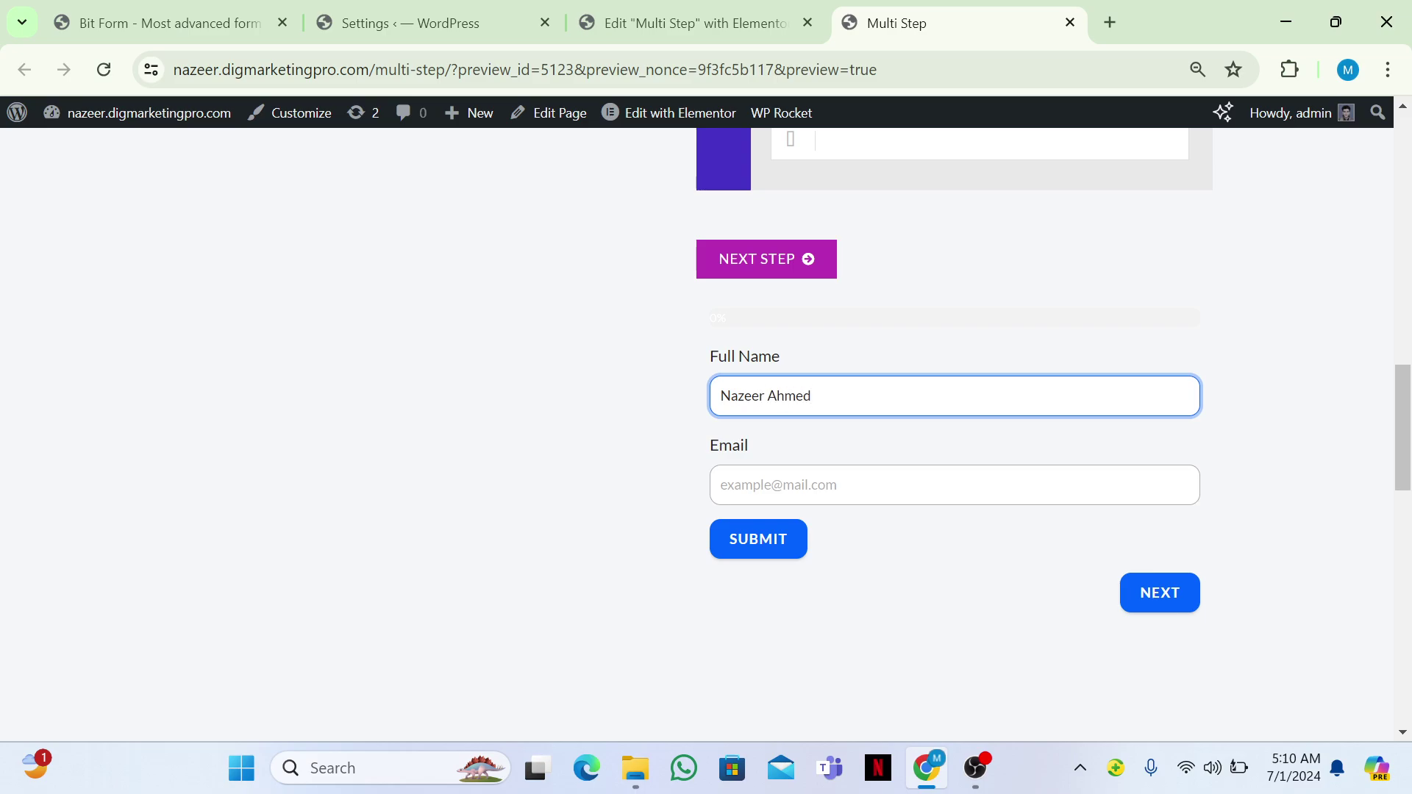
click(809, 485)
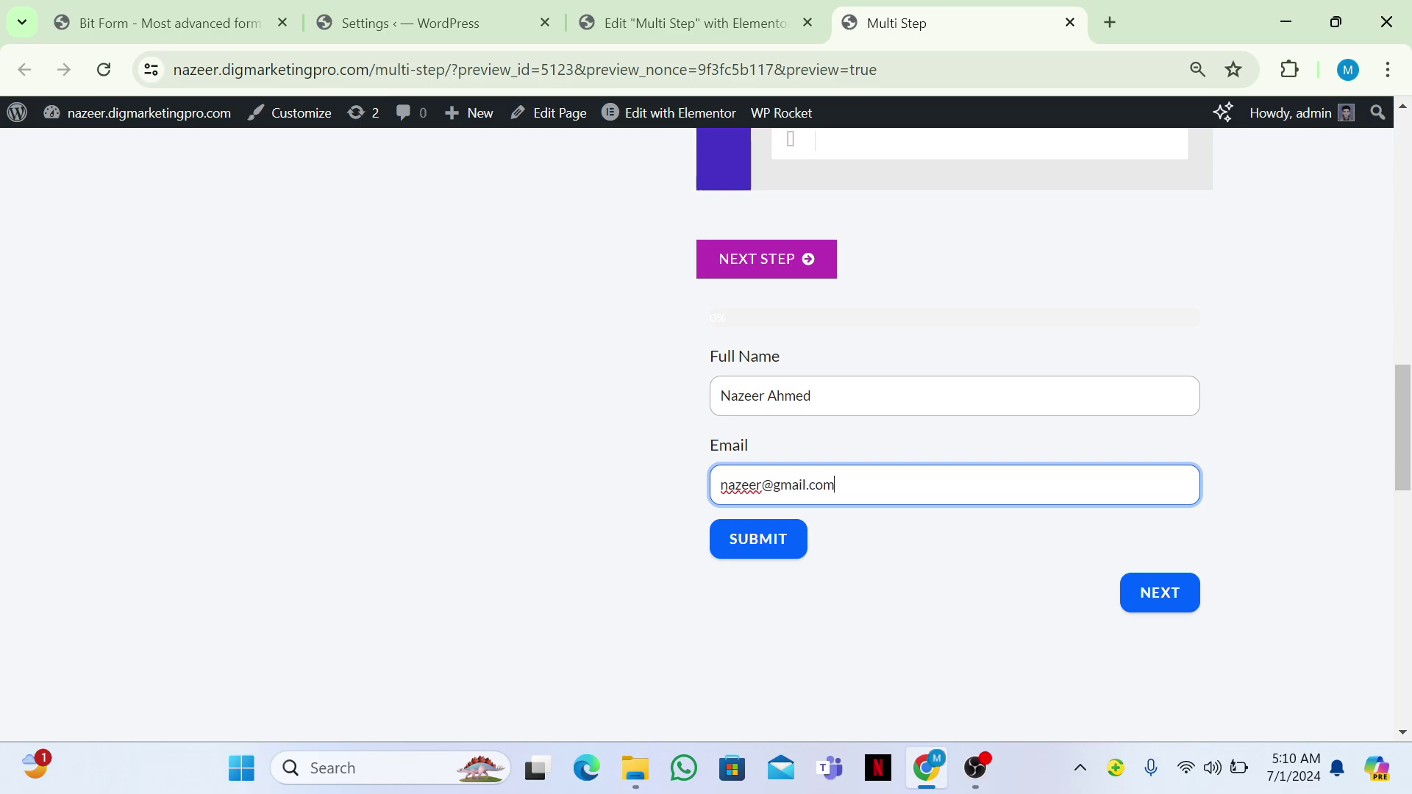
click(1180, 591)
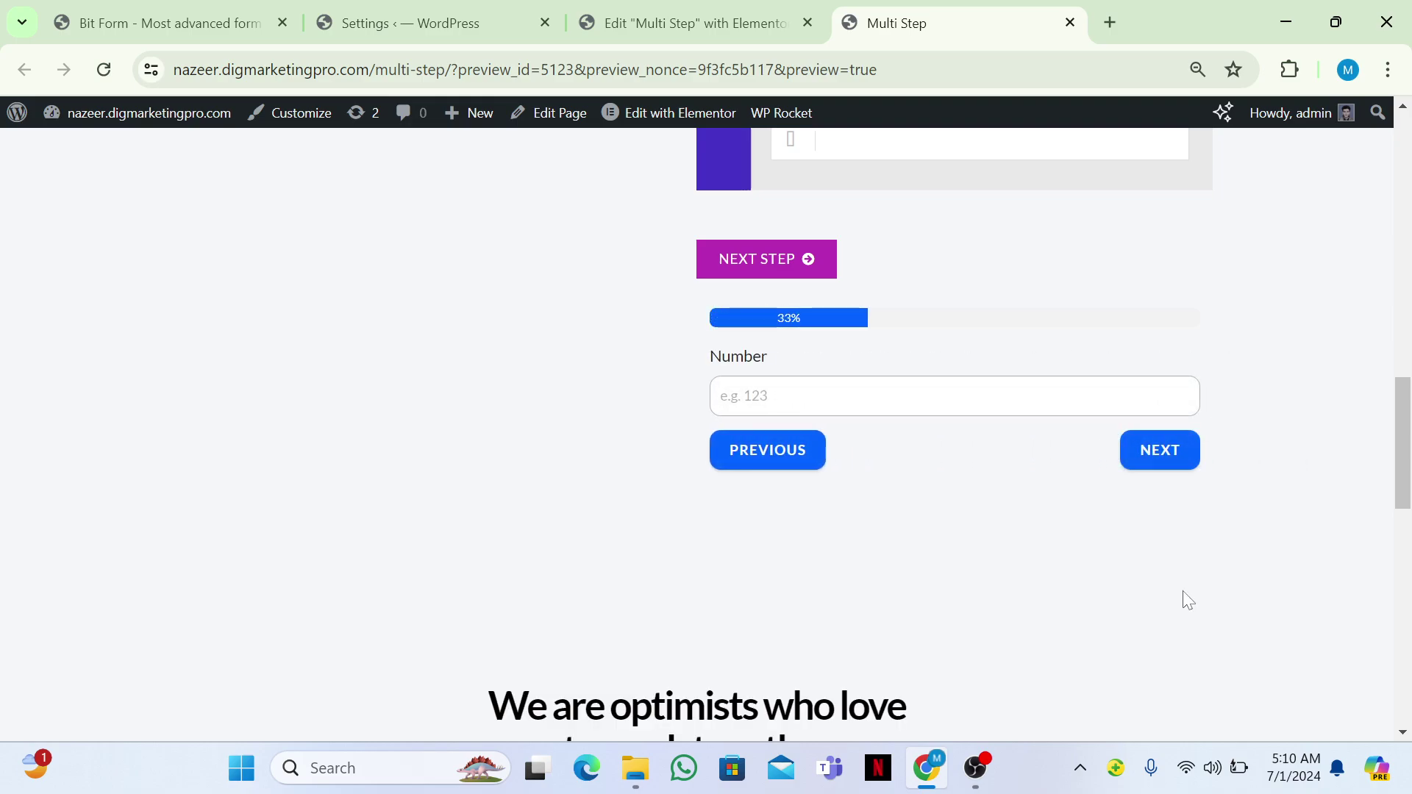
Enter 56 in Number, reach File Upload, then step back to the first step.
click(882, 397)
text(566565)
click(1158, 451)
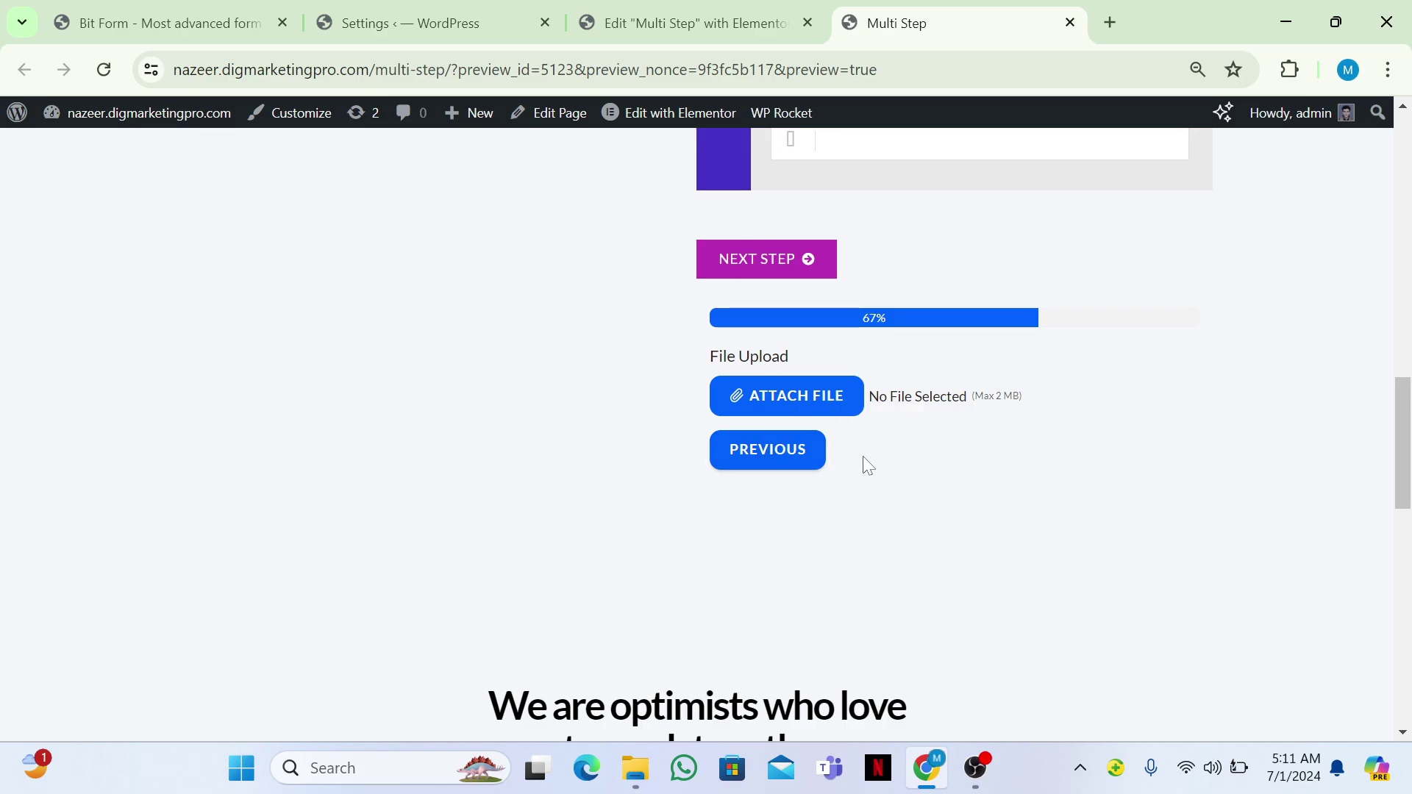
click(784, 456)
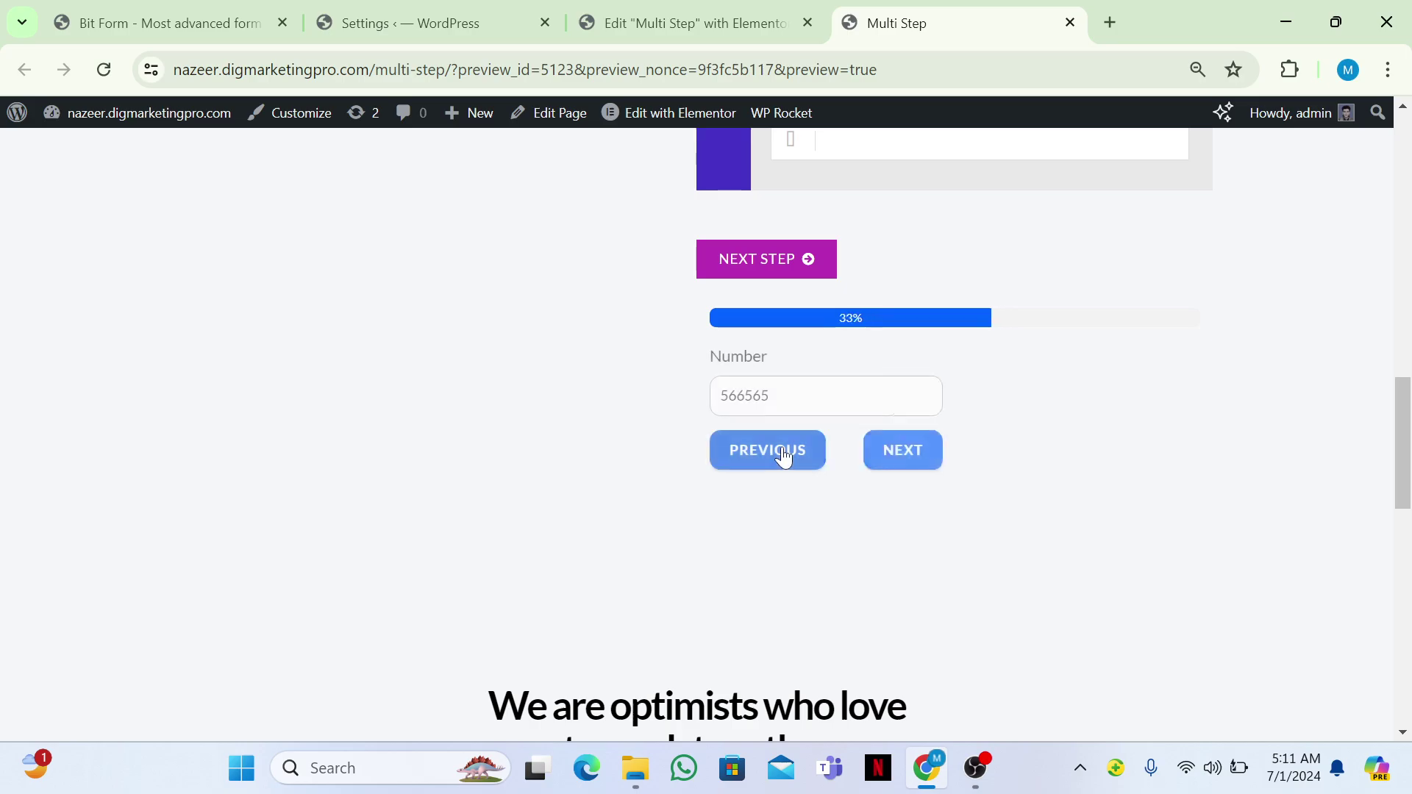
click(782, 456)
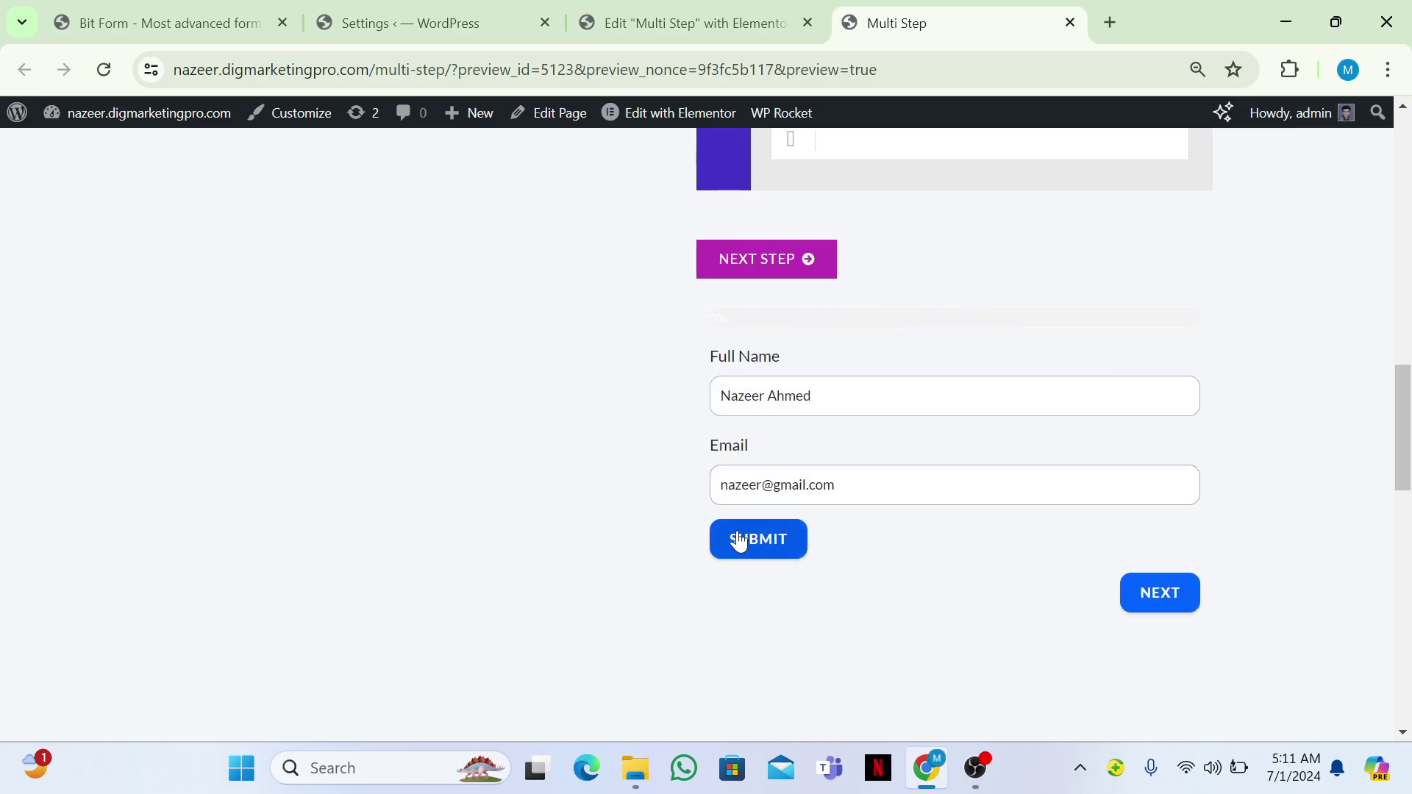
click(665, 9)
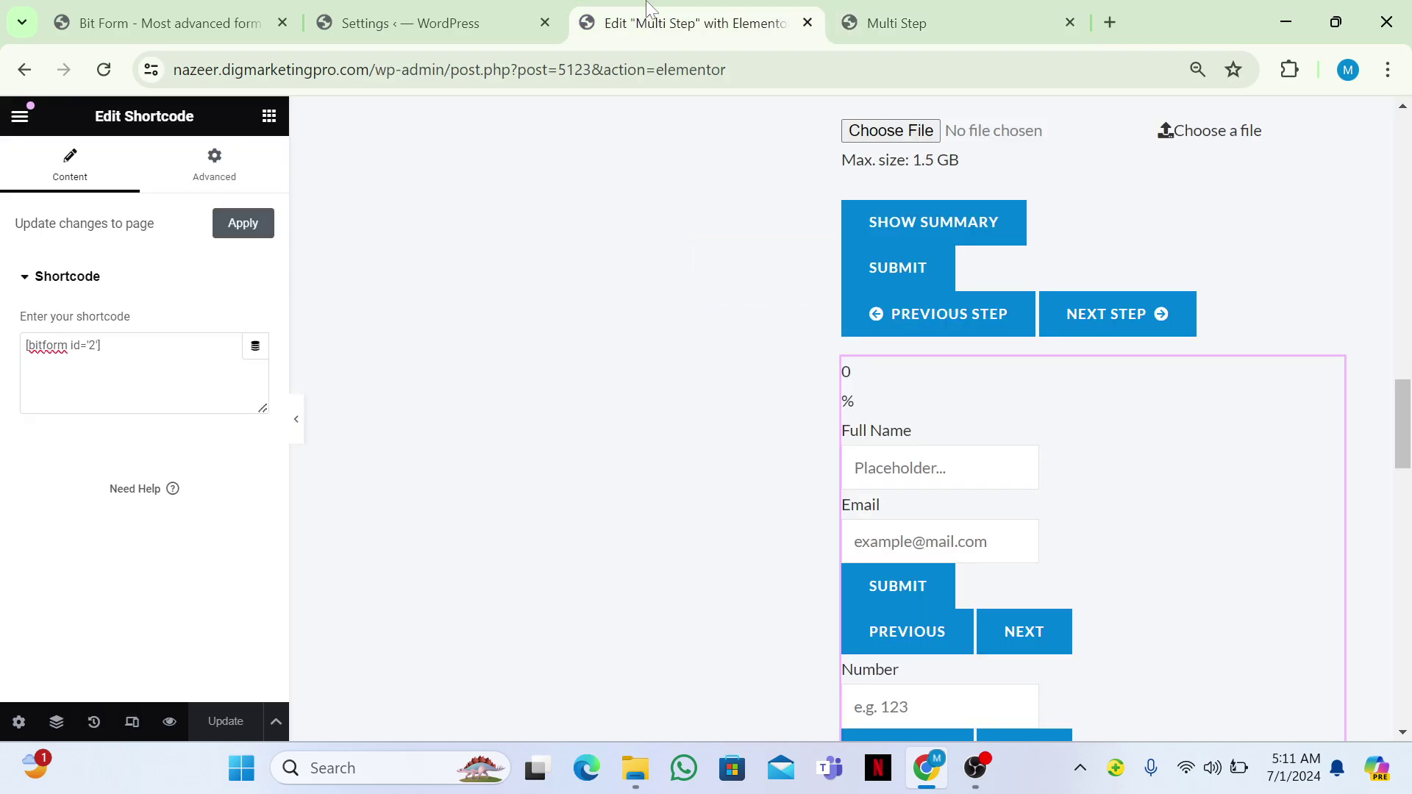
Open the second Untitled Form and drag its Submit field to the top of Step-1.
click(244, 11)
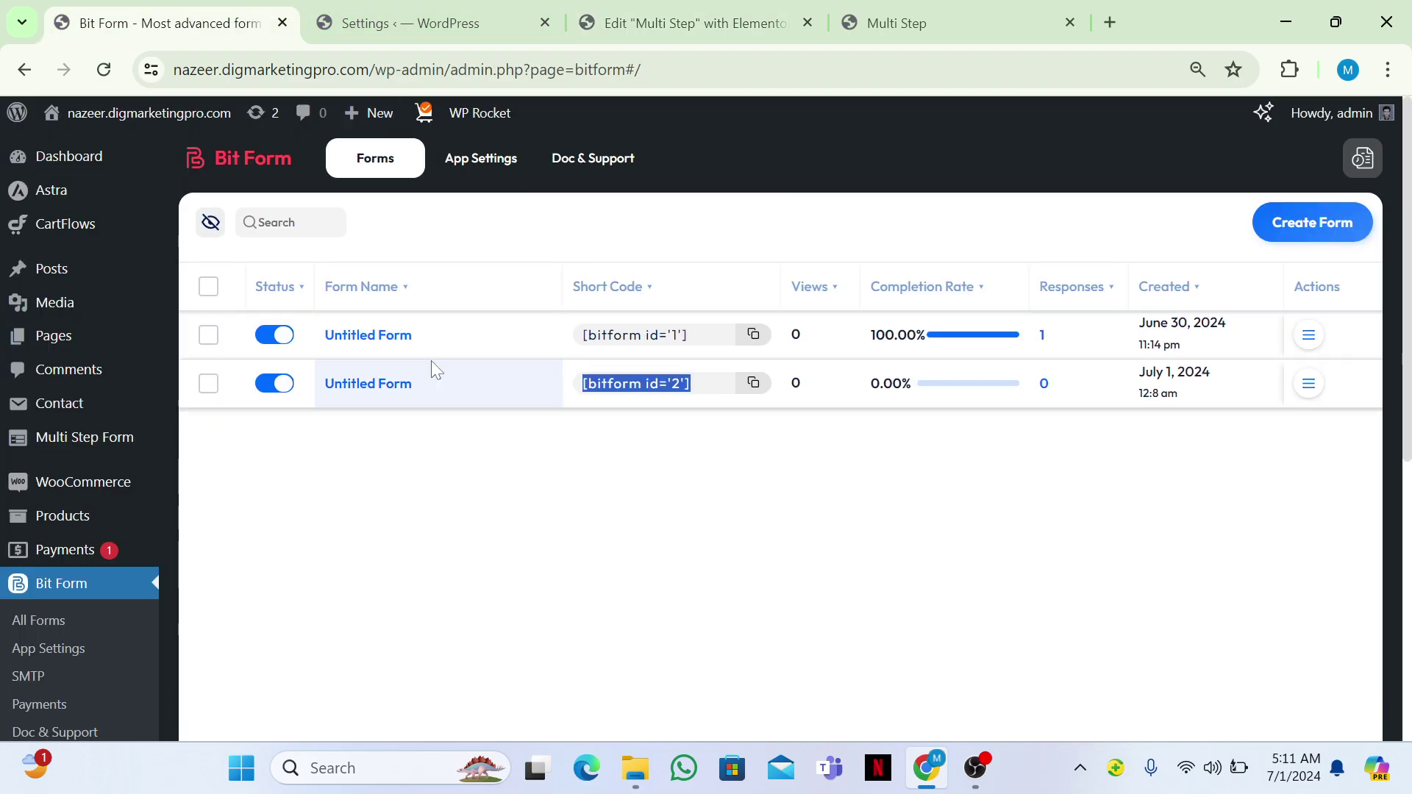
click(365, 383)
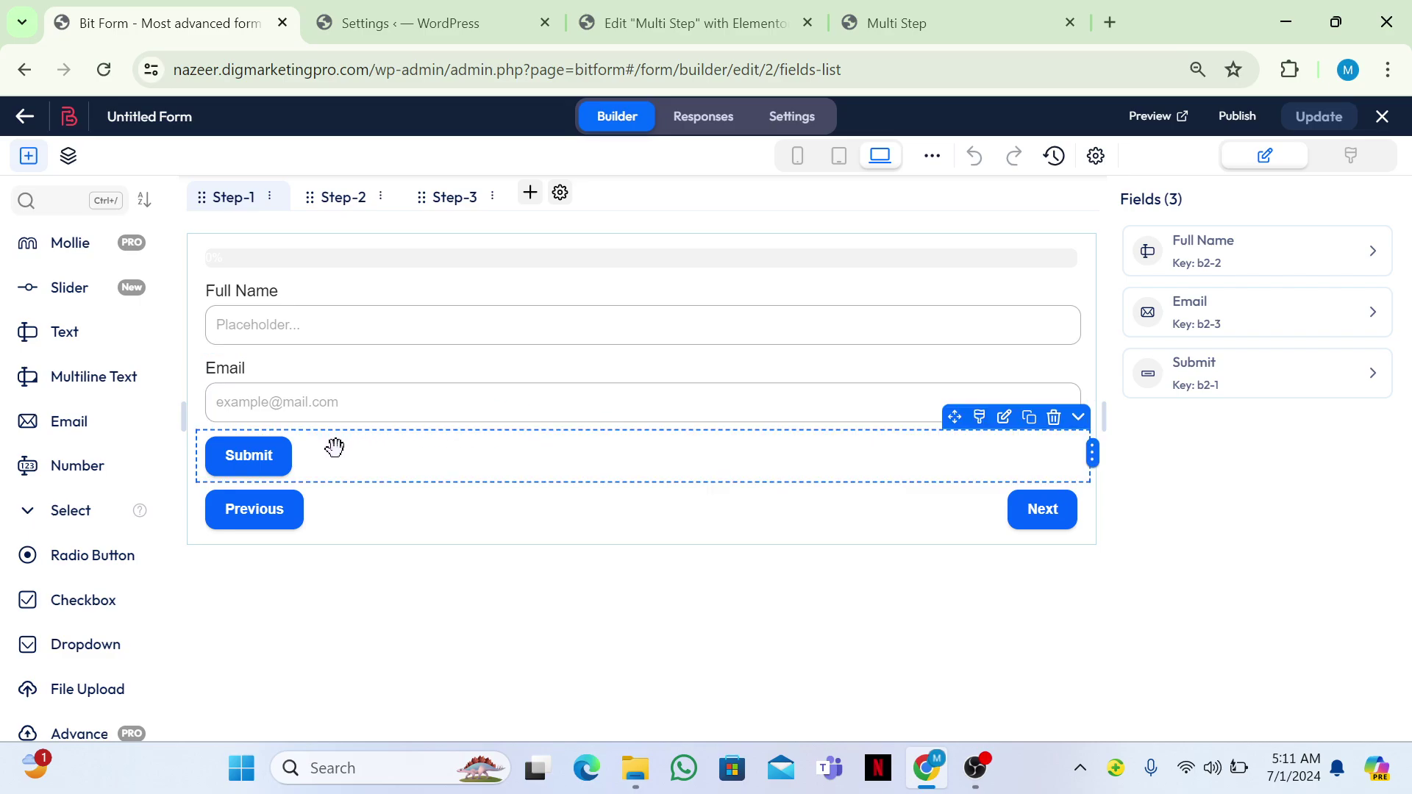
click(1077, 418)
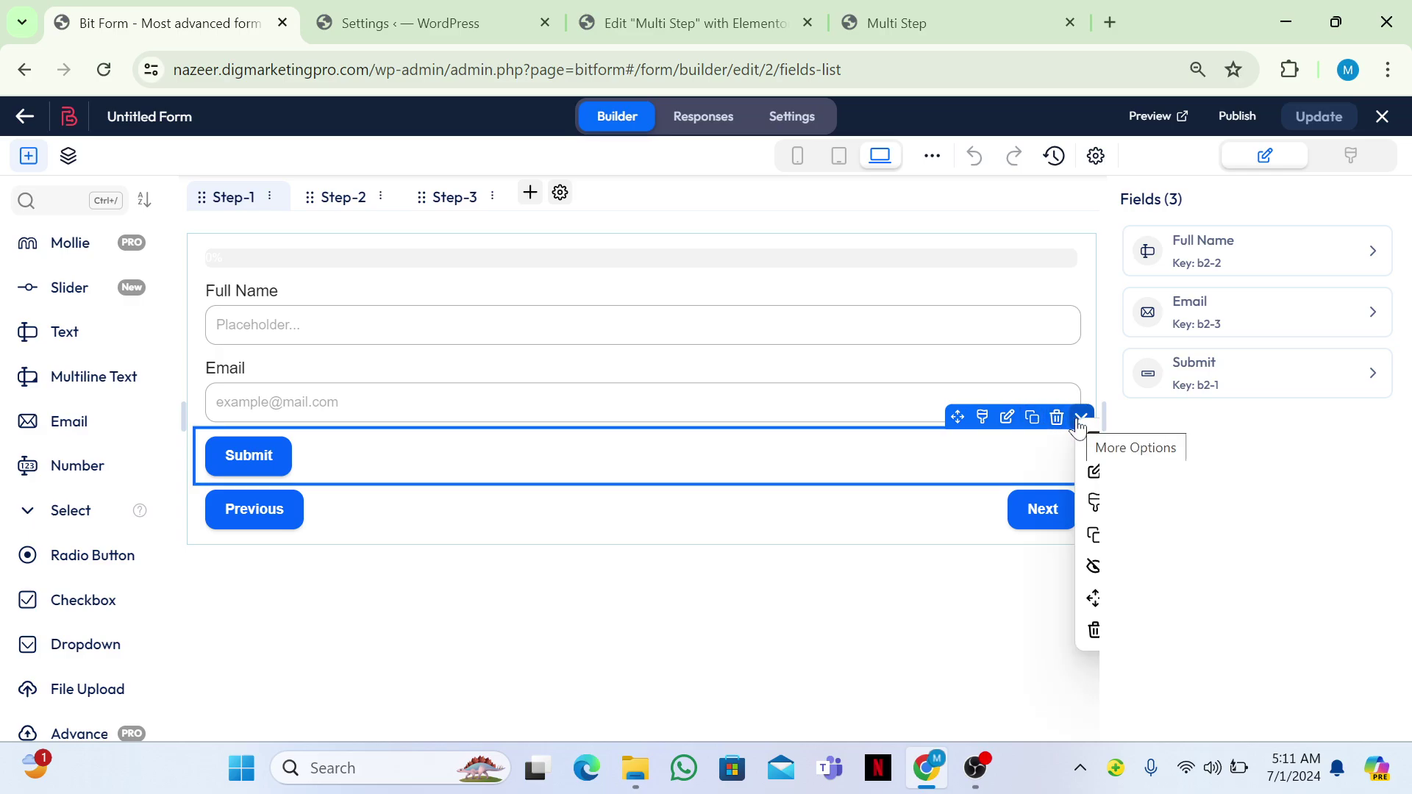
drag(949, 416, 892, 255)
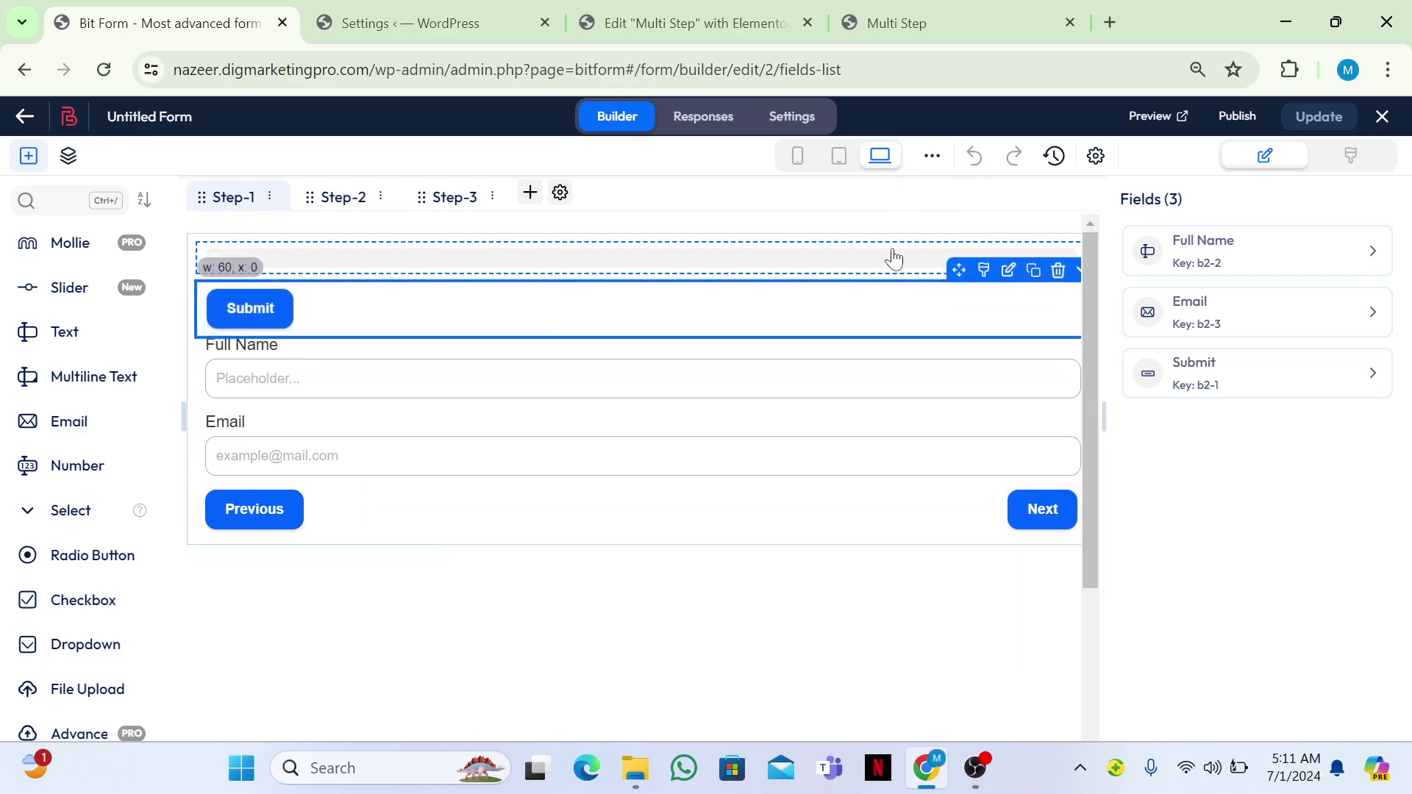
Move the Submit field to Step #3 below File Upload and save with Update.
click(1080, 261)
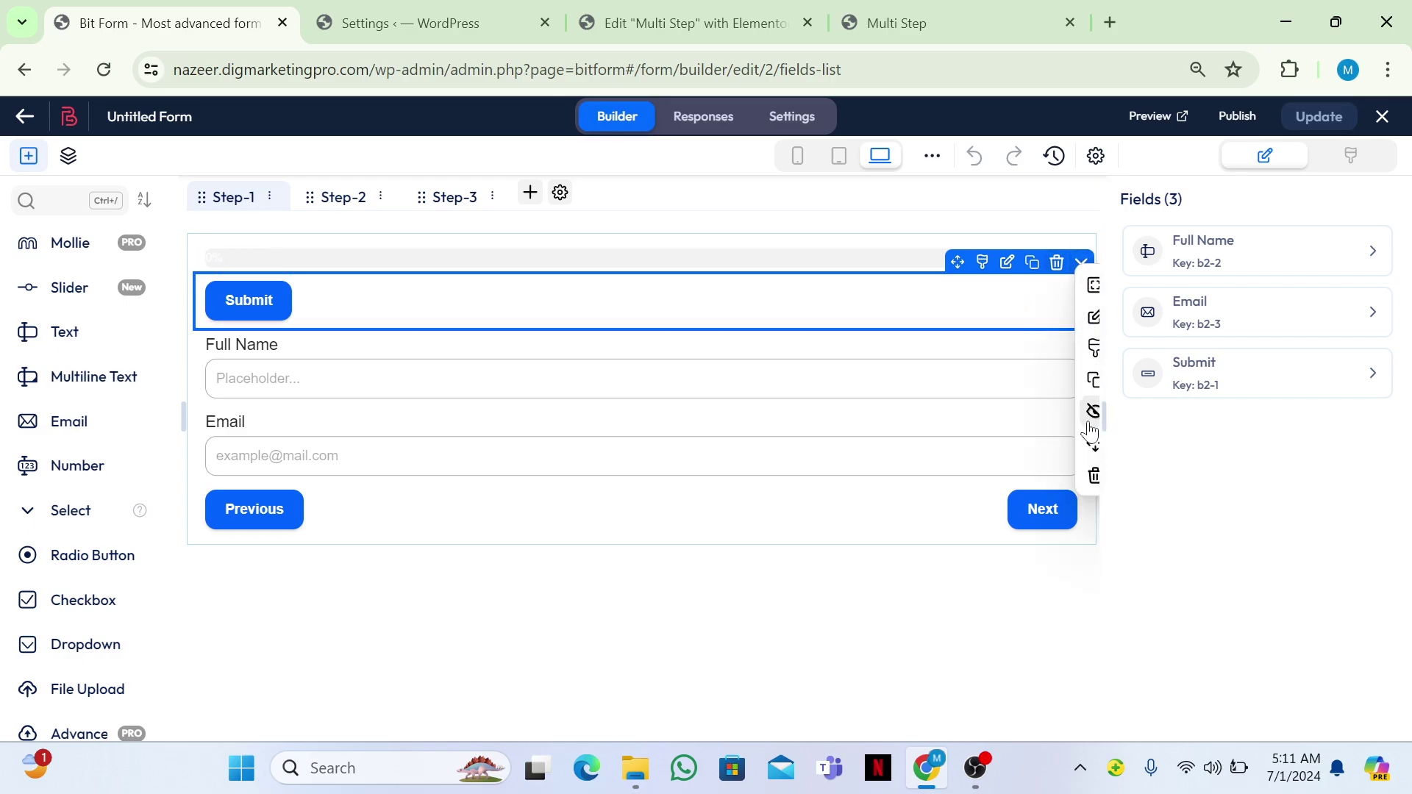
mouse_move(1094, 448)
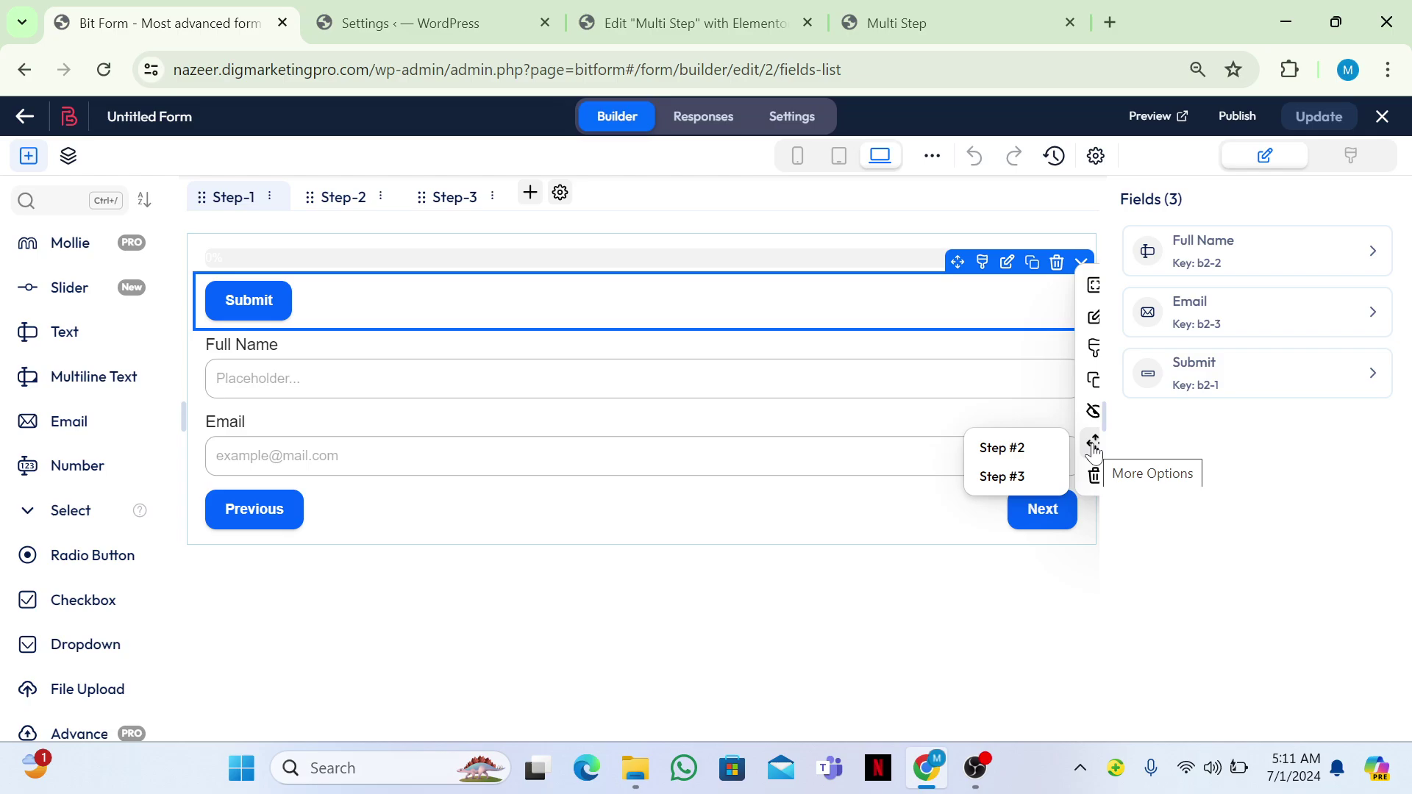
click(1005, 478)
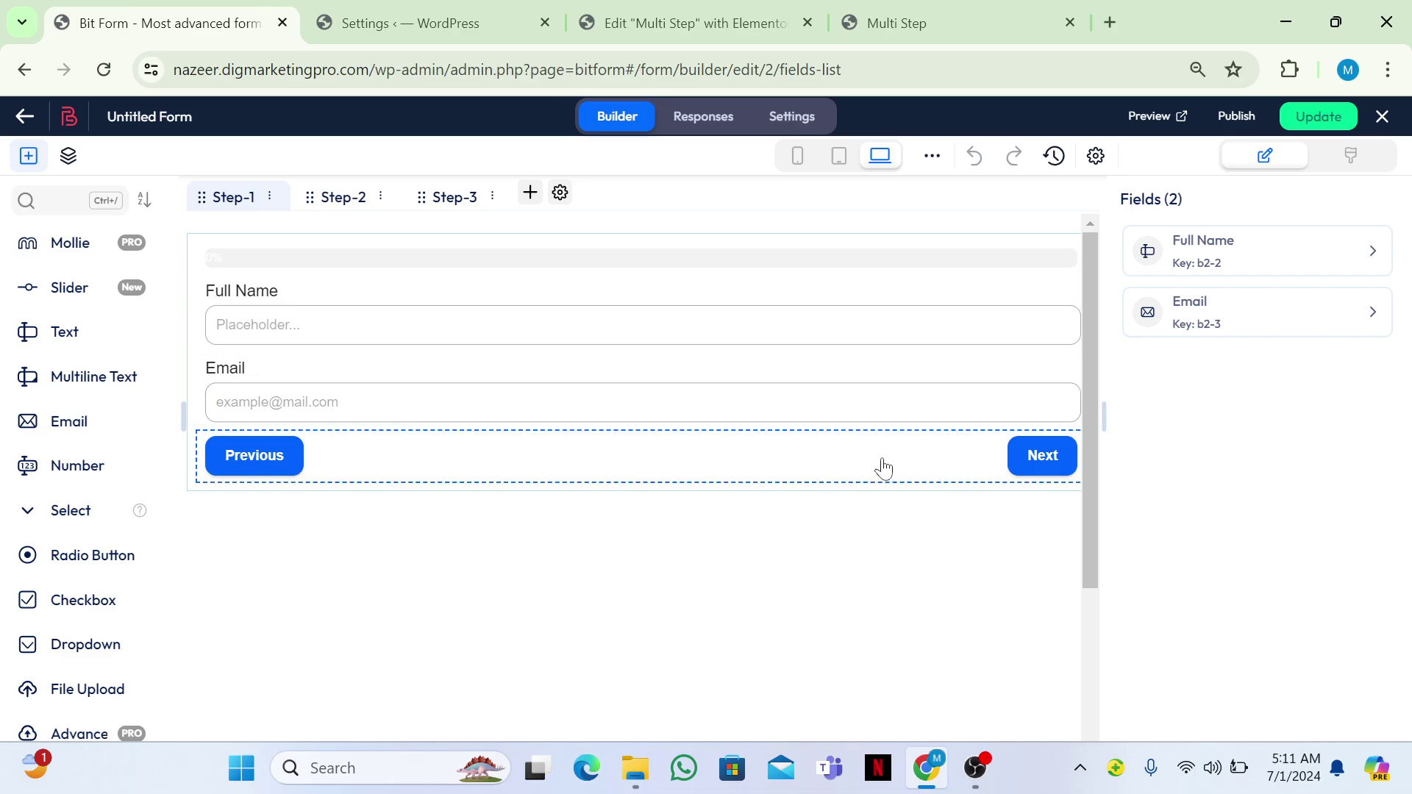
click(445, 208)
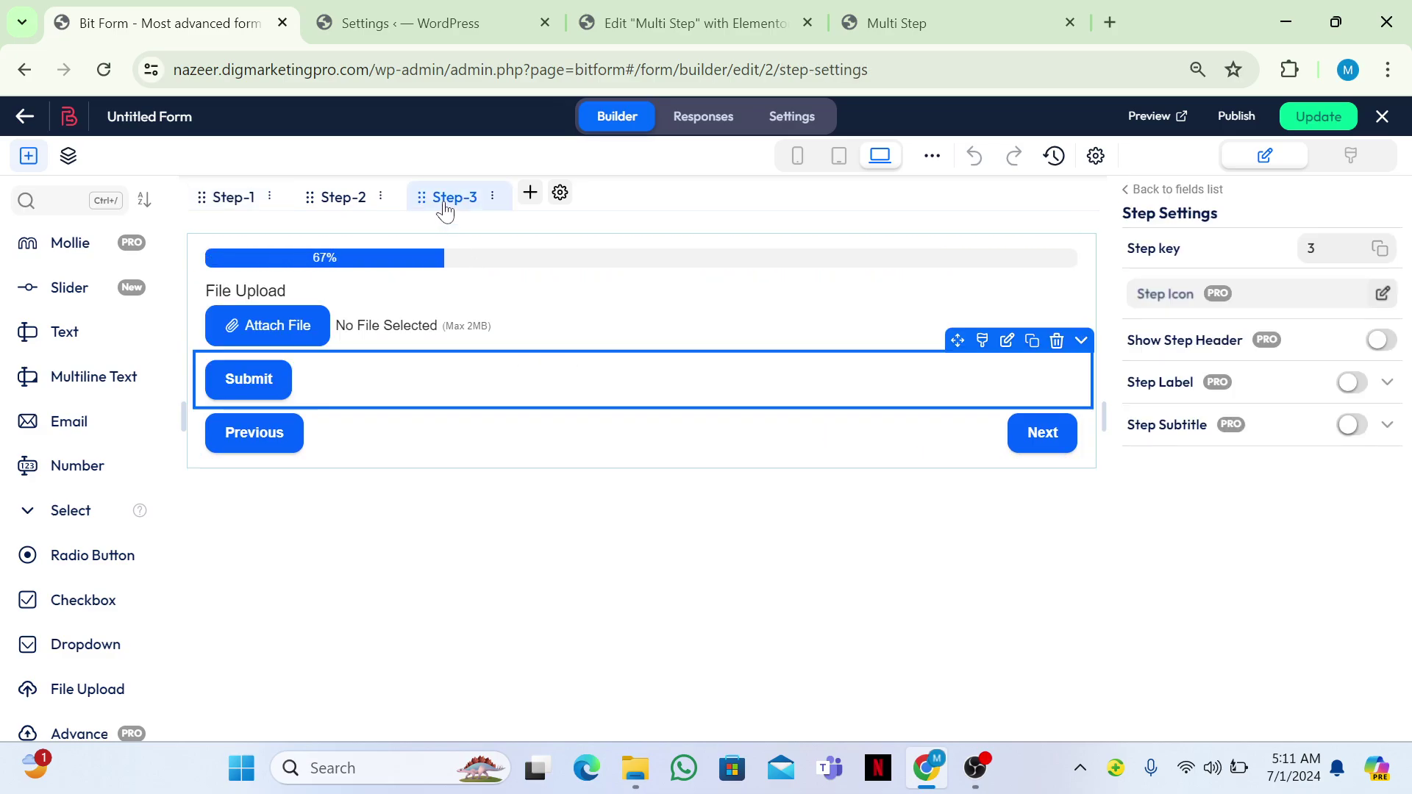
drag(296, 388, 350, 419)
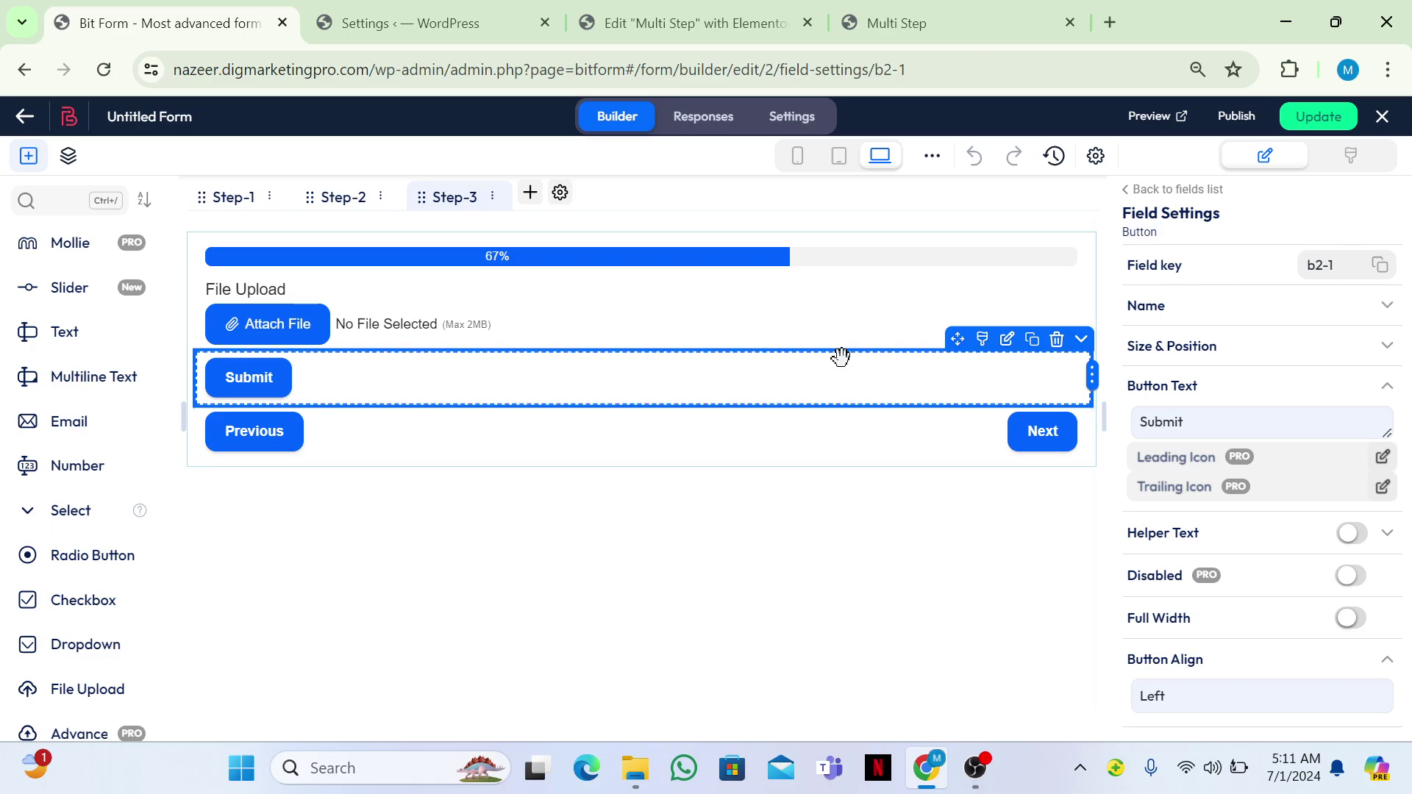
click(1296, 119)
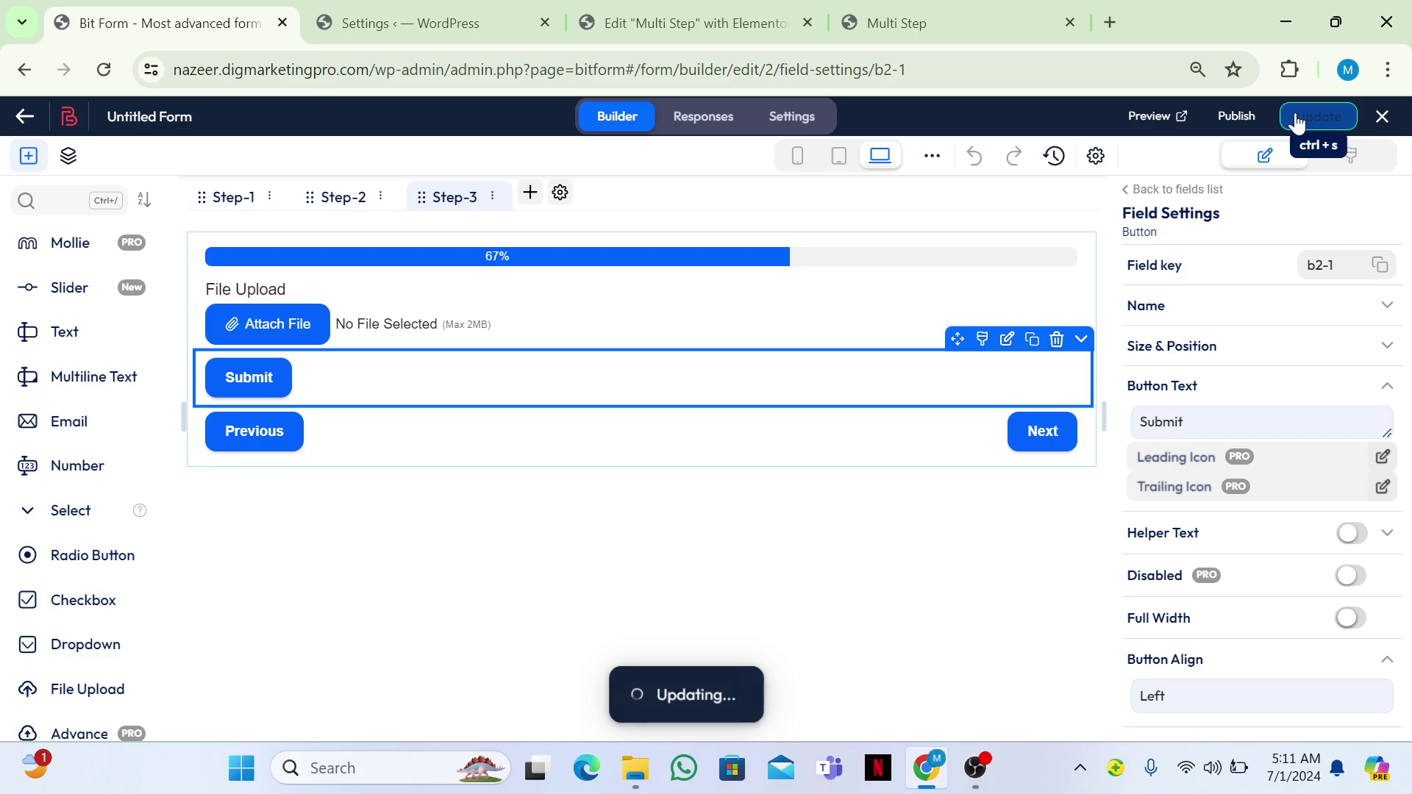
click(903, 20)
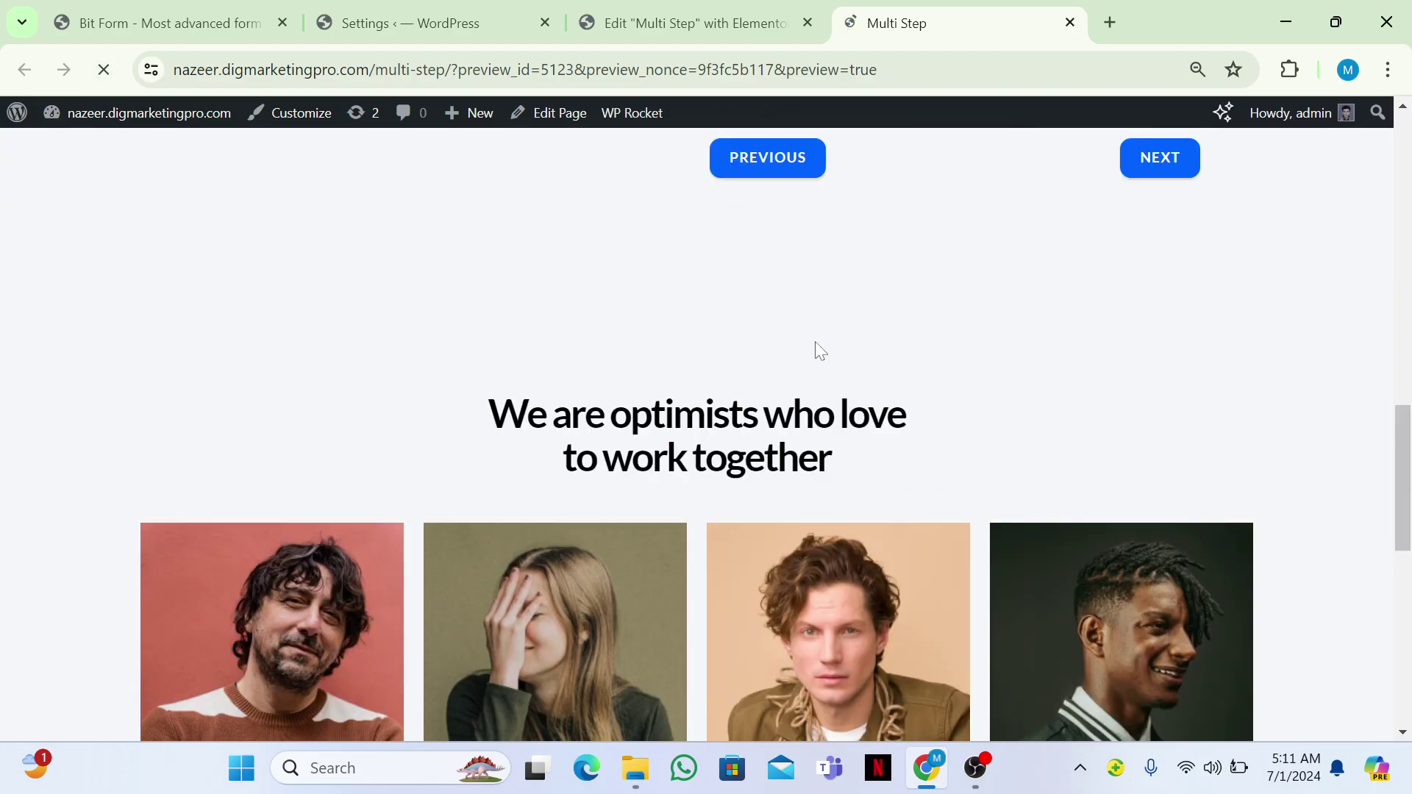
Fill Step 1 of the form with a test full name and email, then advance to the Number step.
scroll(993, 380, down, 1)
click(944, 378)
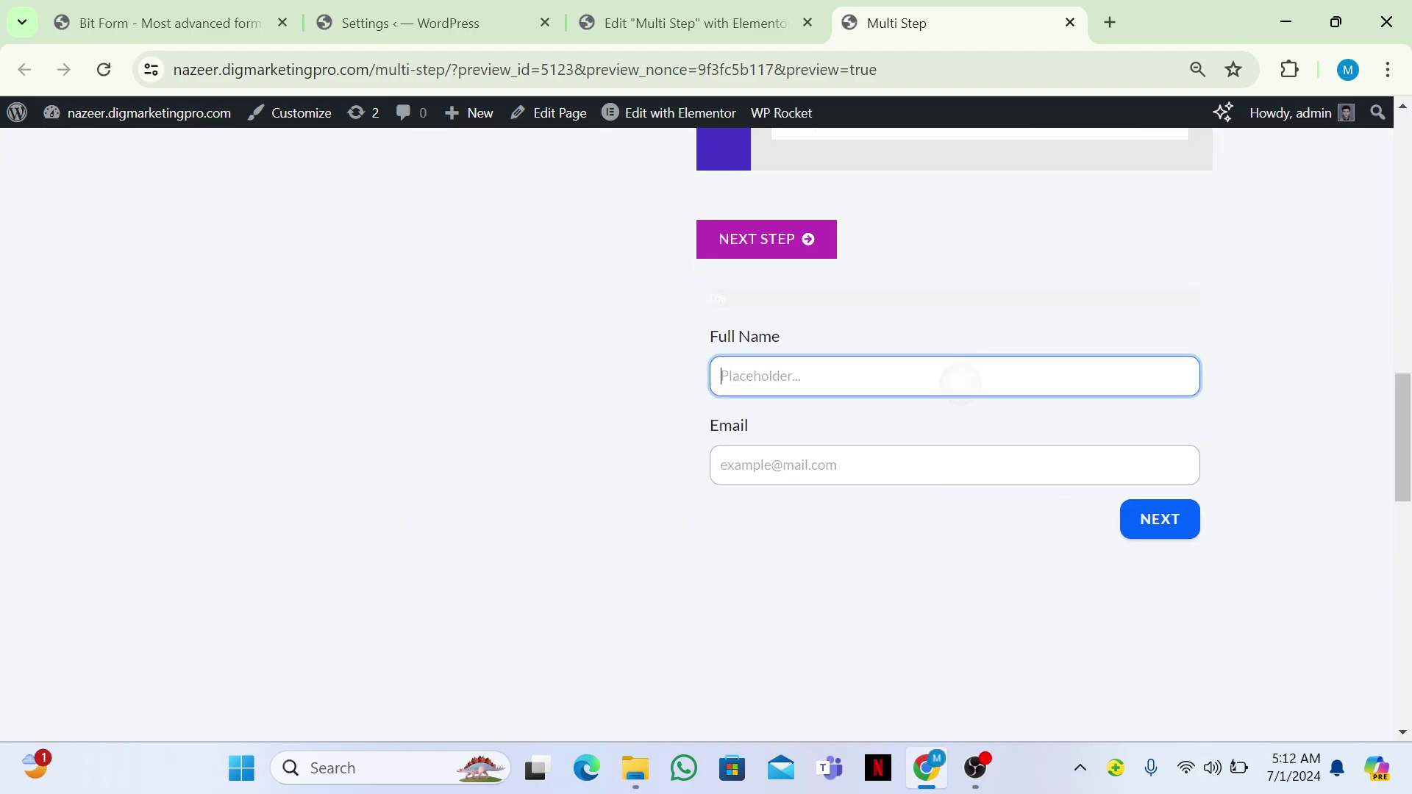
text(hhfhf)
click(721, 465)
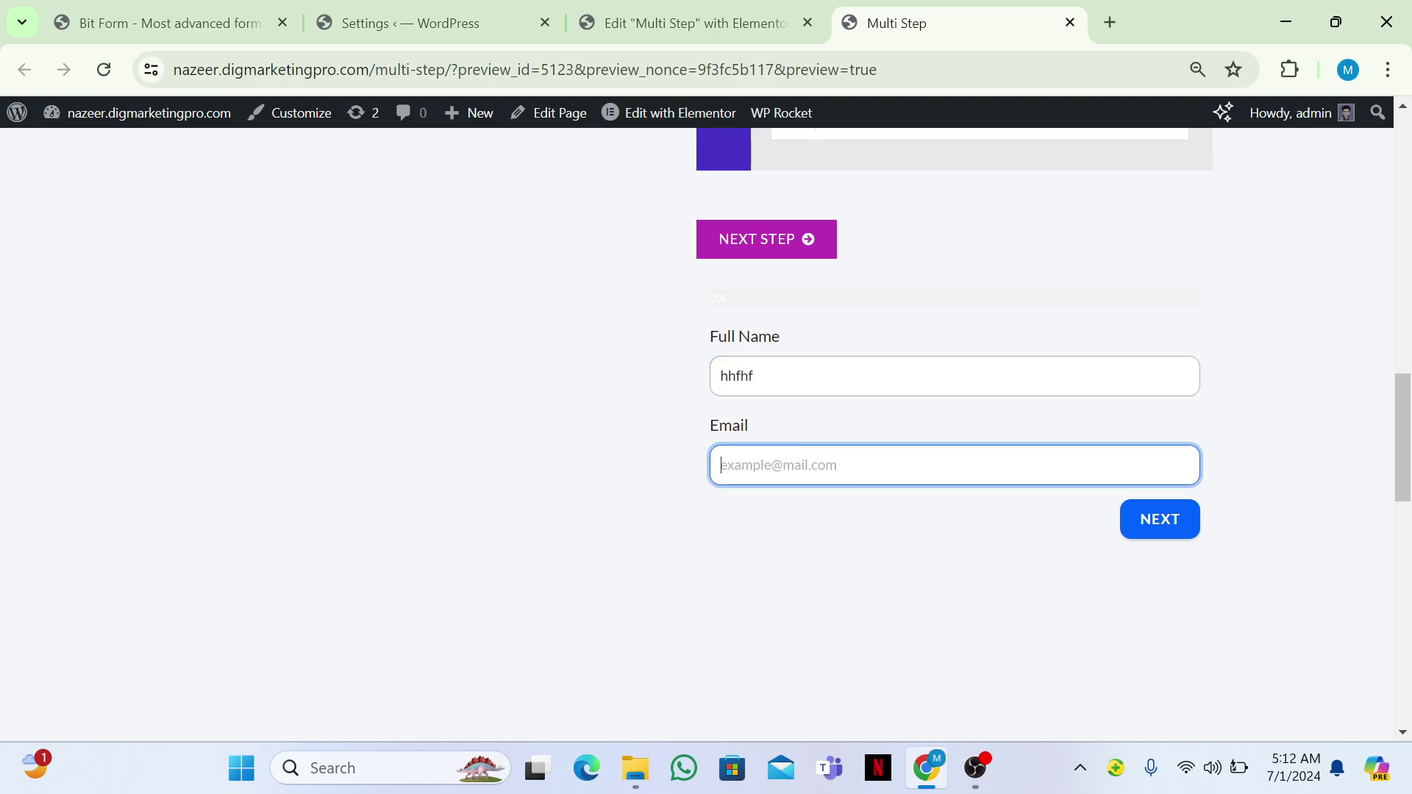
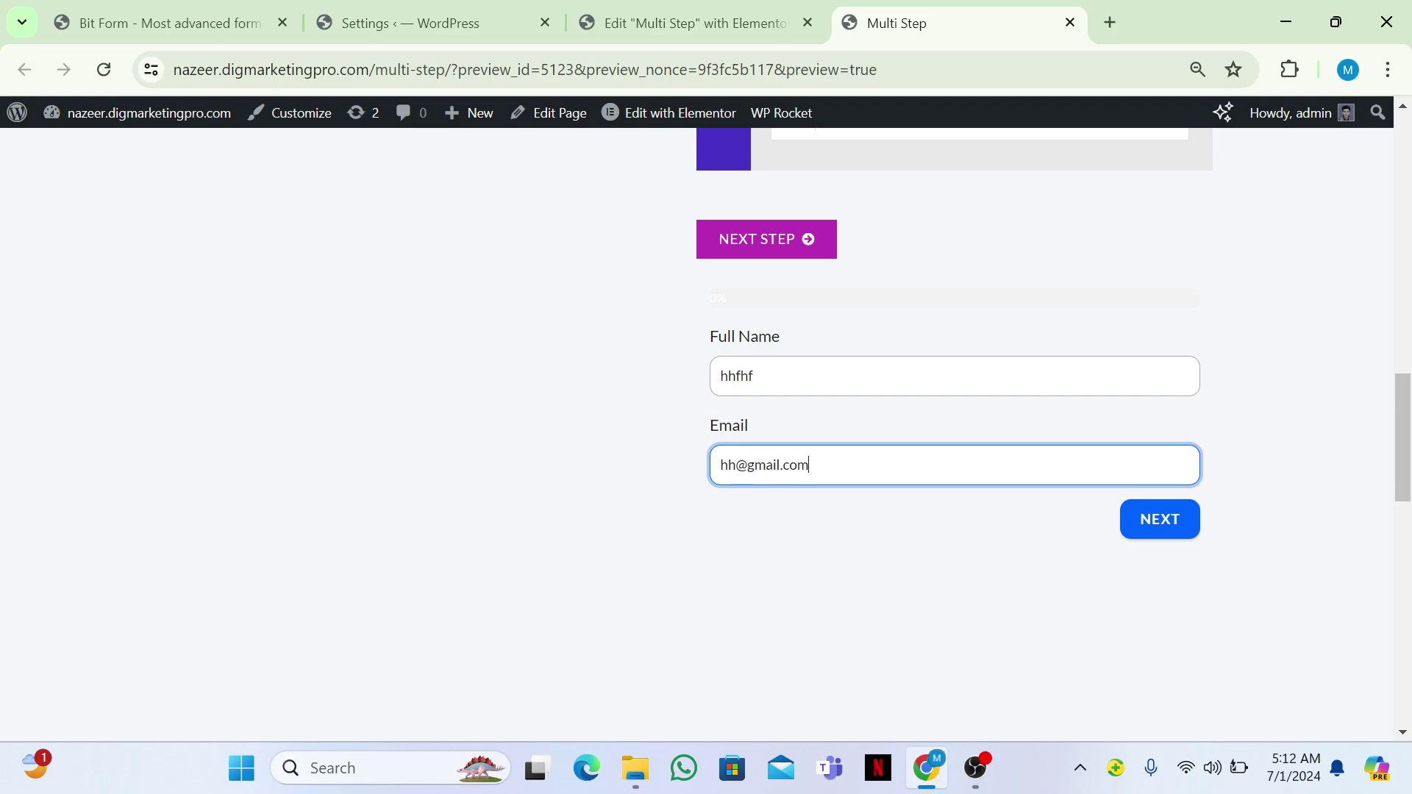
key(Return)
Enter 48 in the Number field and advance to the File Upload step.
click(917, 360)
text(4848)
key(Return)
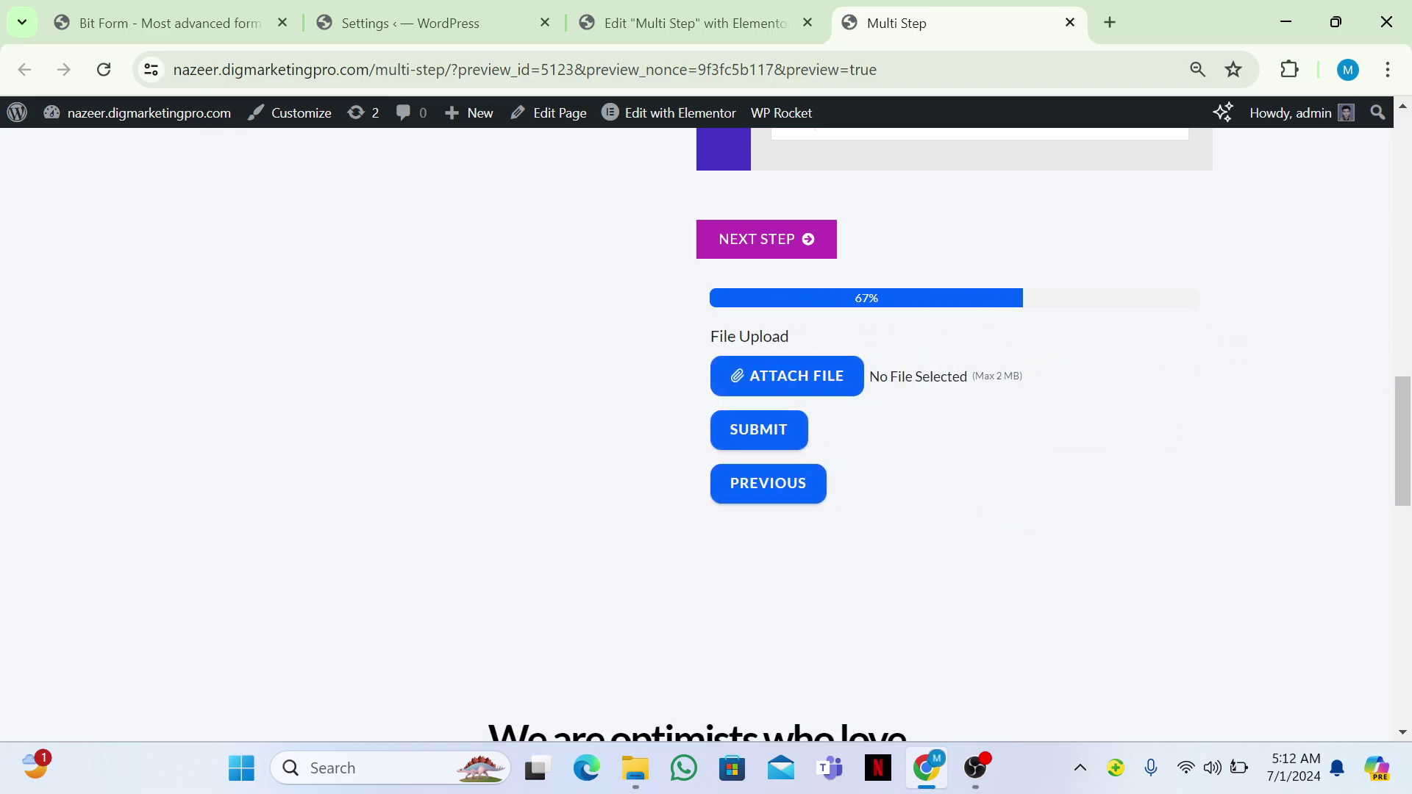